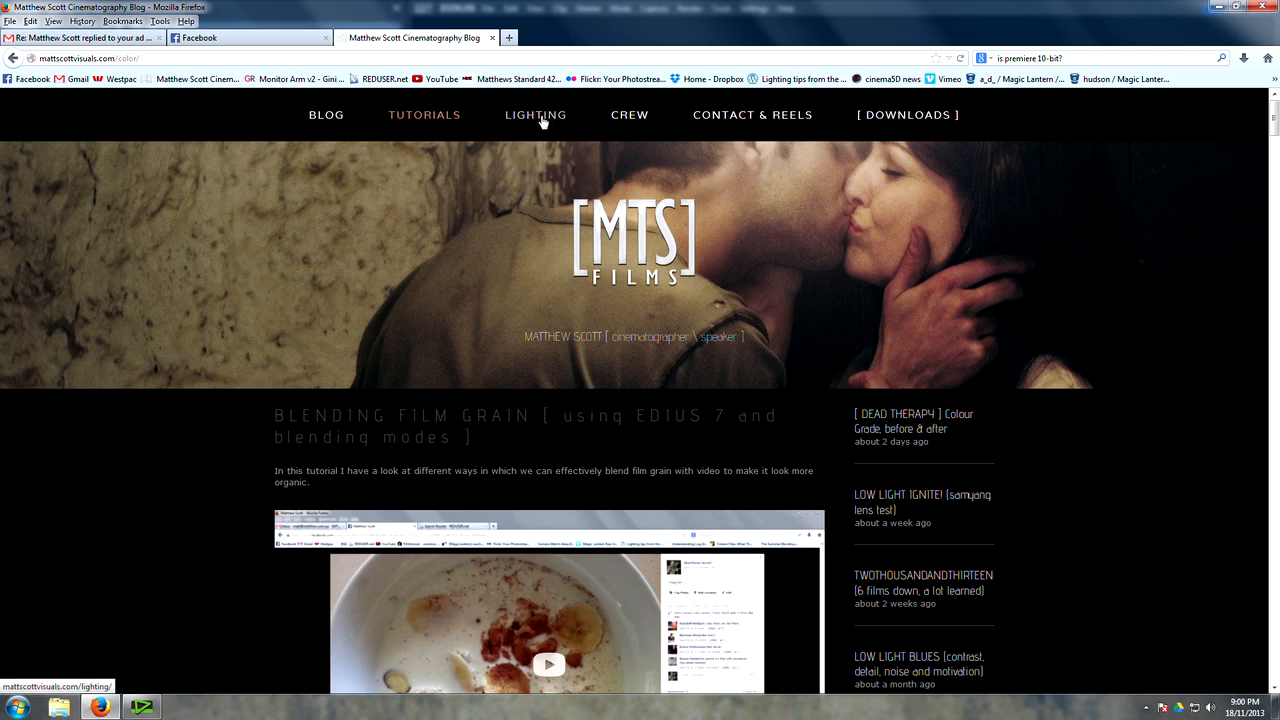
Step: Open the blog's Tutorials page and look through the listed video tutorials
left_click(425, 116)
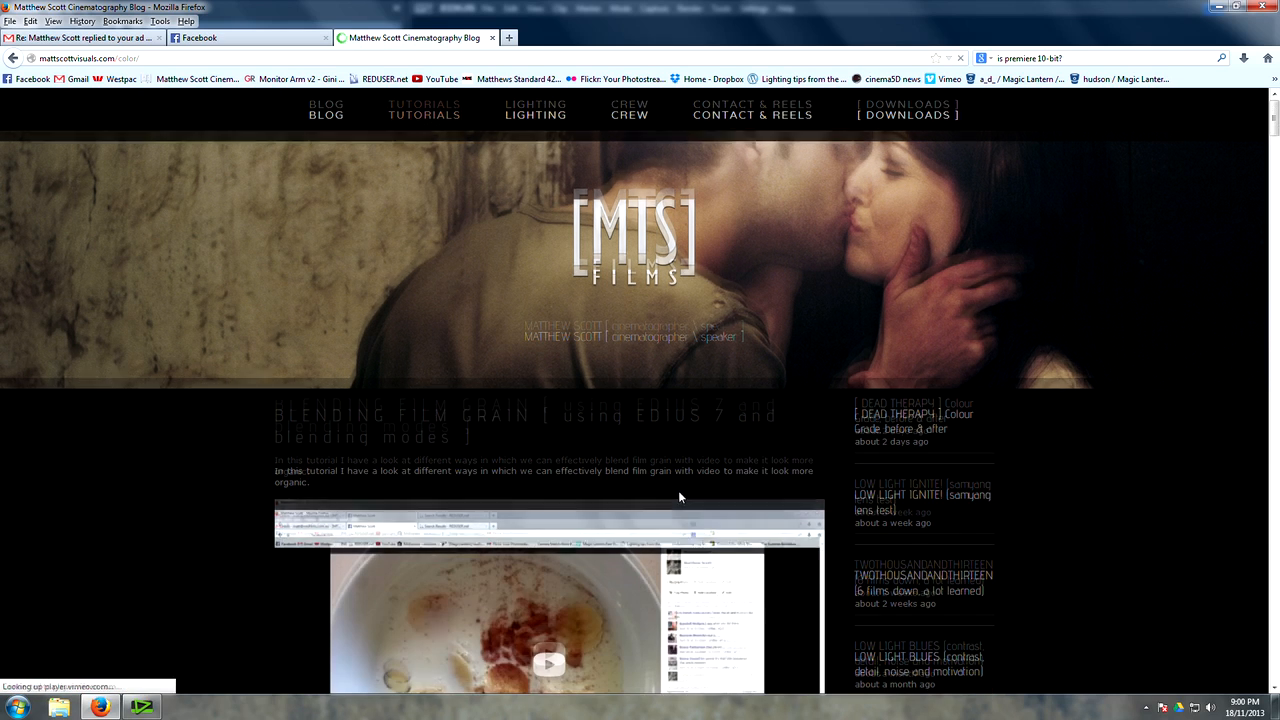
scroll(675, 500, "down", 3)
scroll(670, 516, "down", 7)
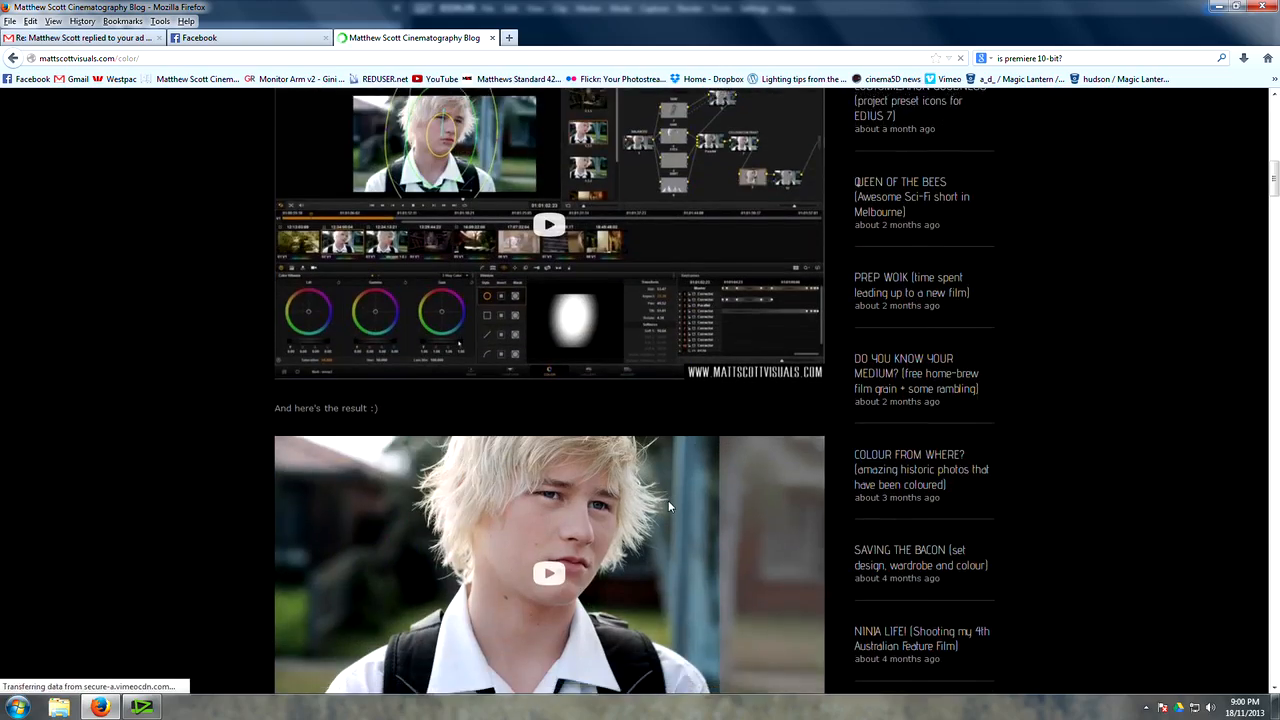
scroll(670, 480, "up", 10)
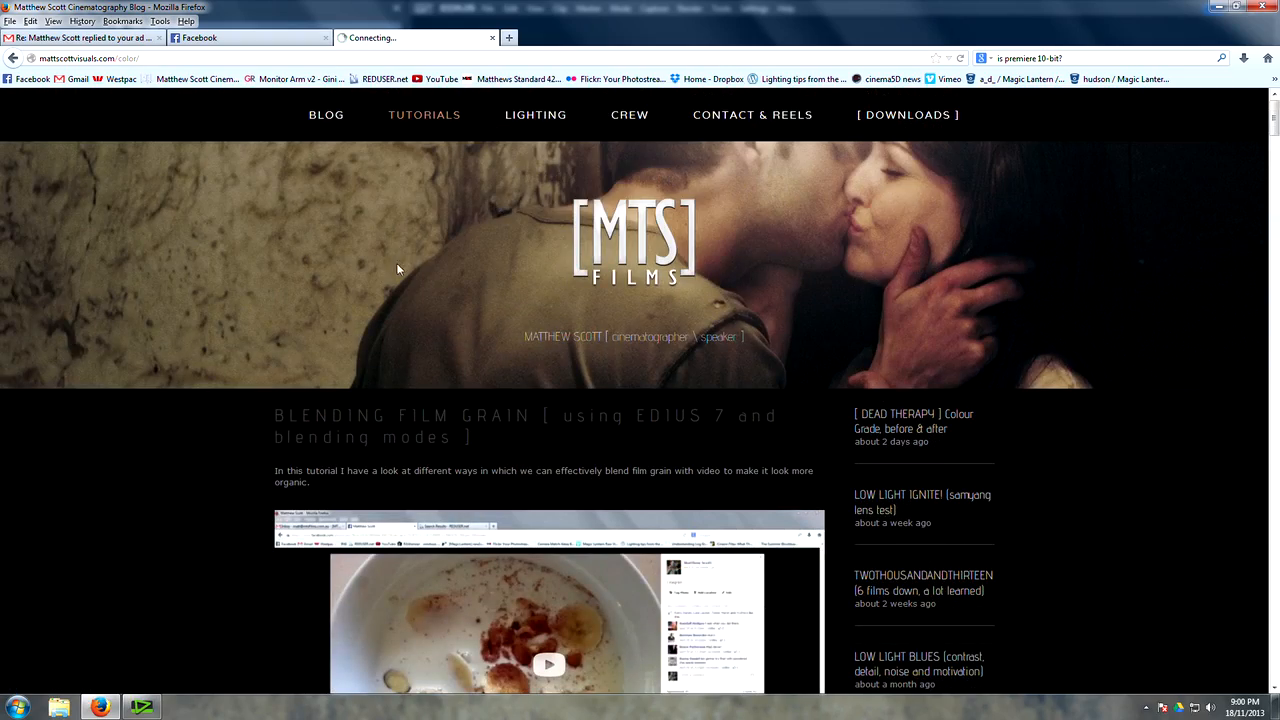
Step: Switch to EDIUS and scrub the SUNSET_BREAKDOWN clip from its start to 00:00:10:02
left_click(141, 707)
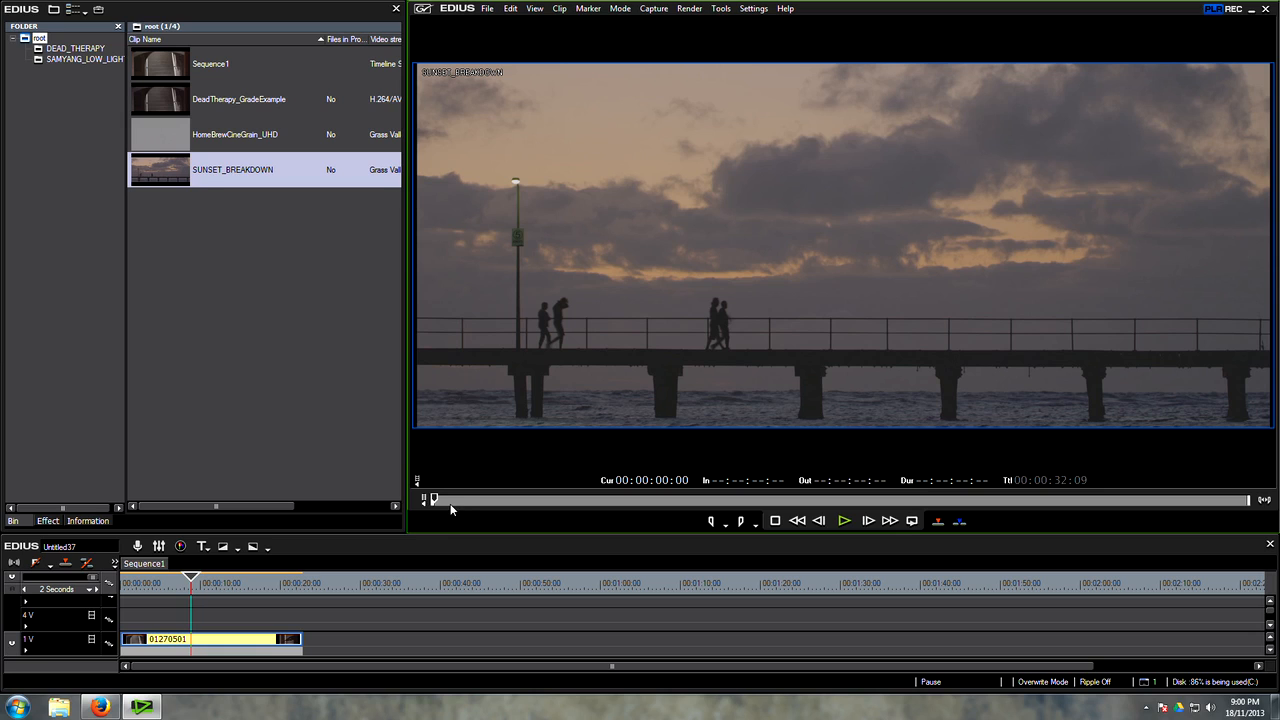
mouse_move(435, 499)
left_mouse_down()
mouse_move(641, 531)
mouse_move(432, 519)
left_mouse_up()
left_click_drag(437, 505, 688, 511)
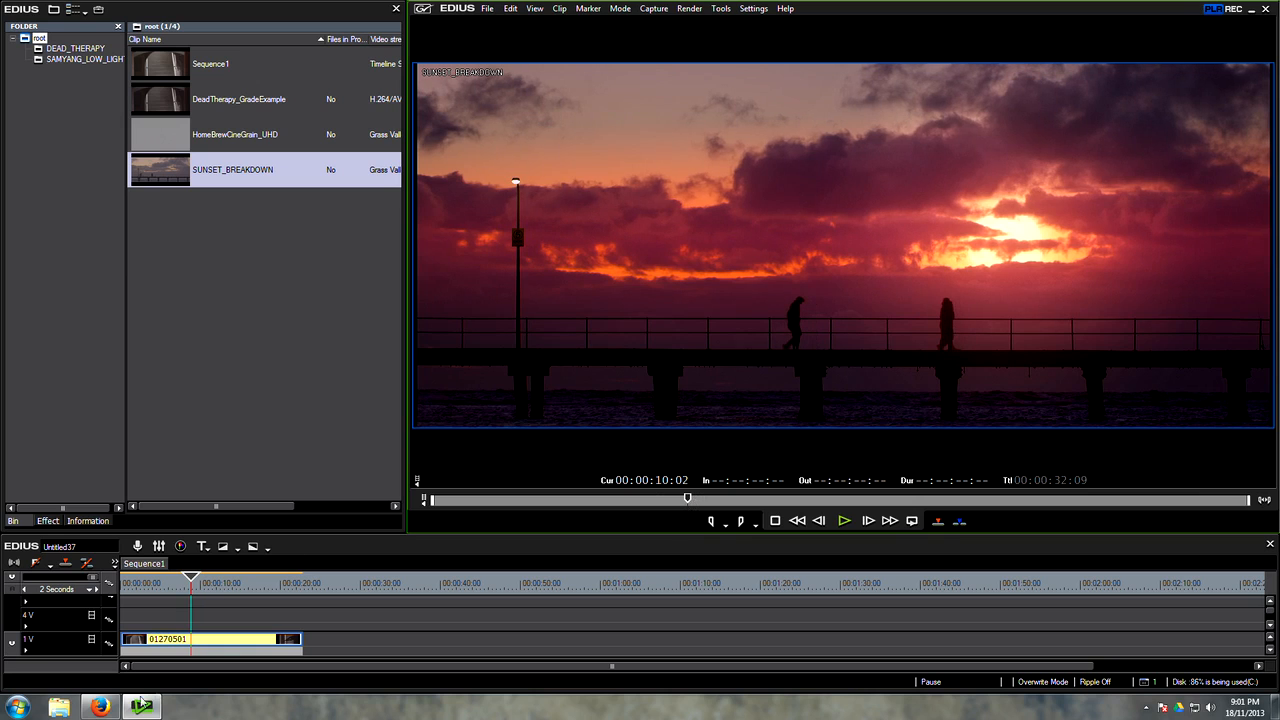
Step: Load the DeadTherapy_GradeExample clip into the player and scrub through the grade breakdown to 00:00:09:16
left_click(99, 707)
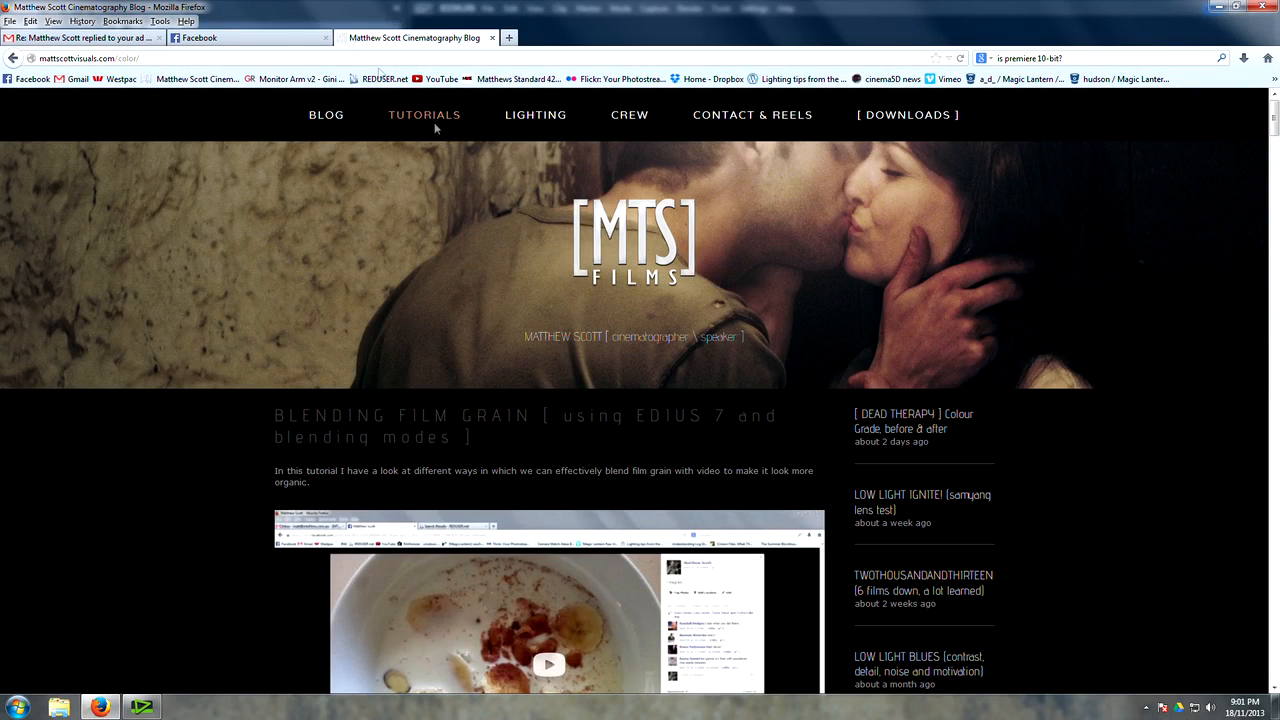
left_click(141, 707)
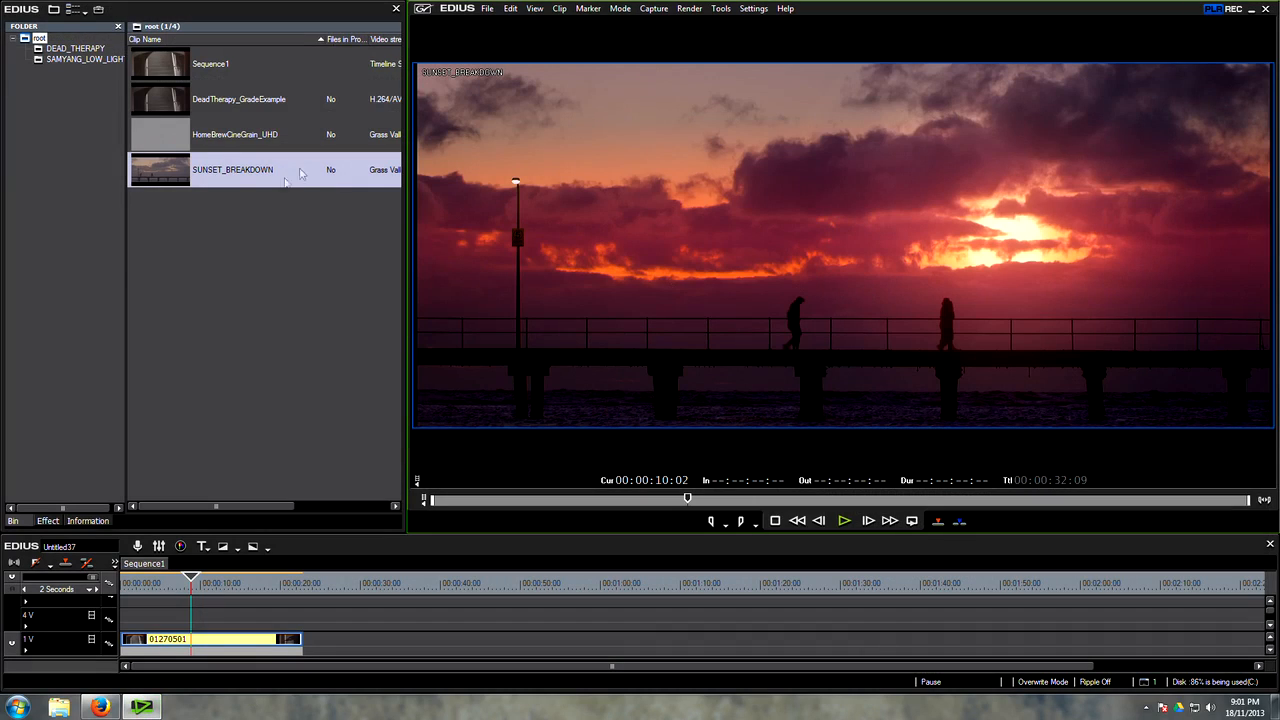
double_click(176, 110)
left_click_drag(457, 506, 772, 521)
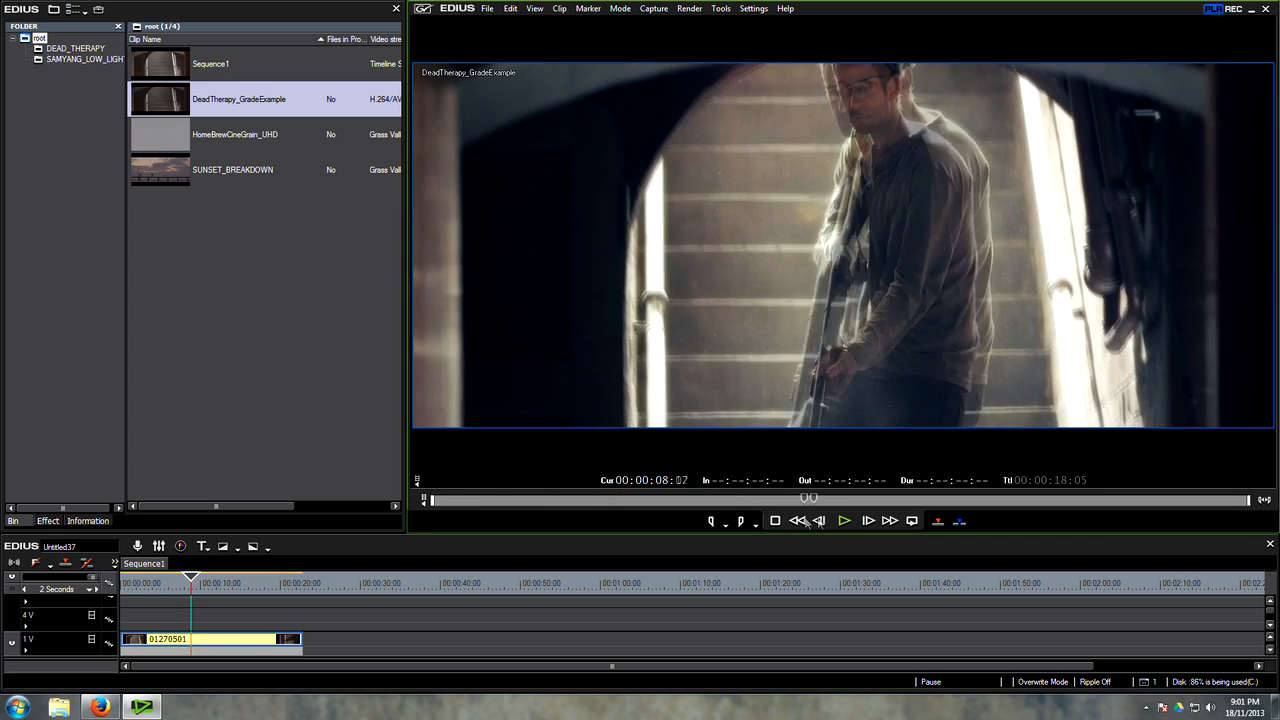
left_click_drag(808, 518, 870, 499)
left_click_drag(762, 500, 866, 508)
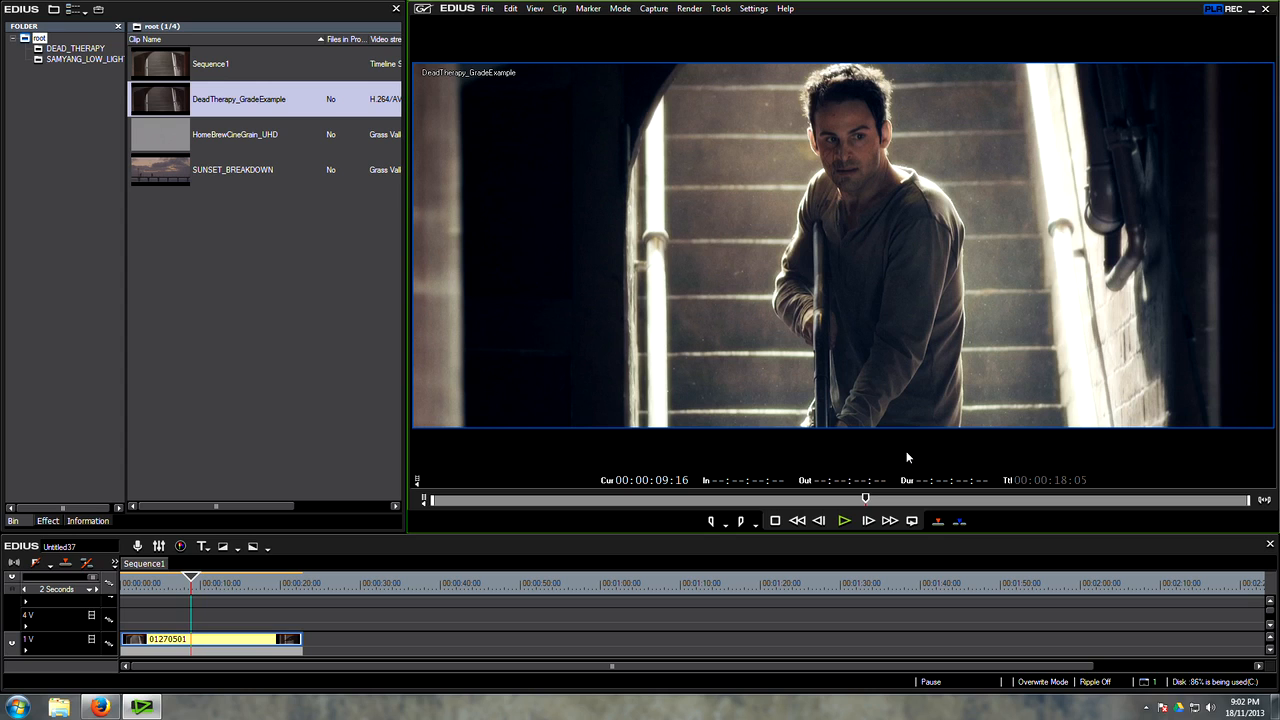
Step: Review the graded shot of the man on the stairs around nine to ten seconds into the example clip
left_click_drag(877, 503, 867, 504)
left_click_drag(864, 506, 862, 505)
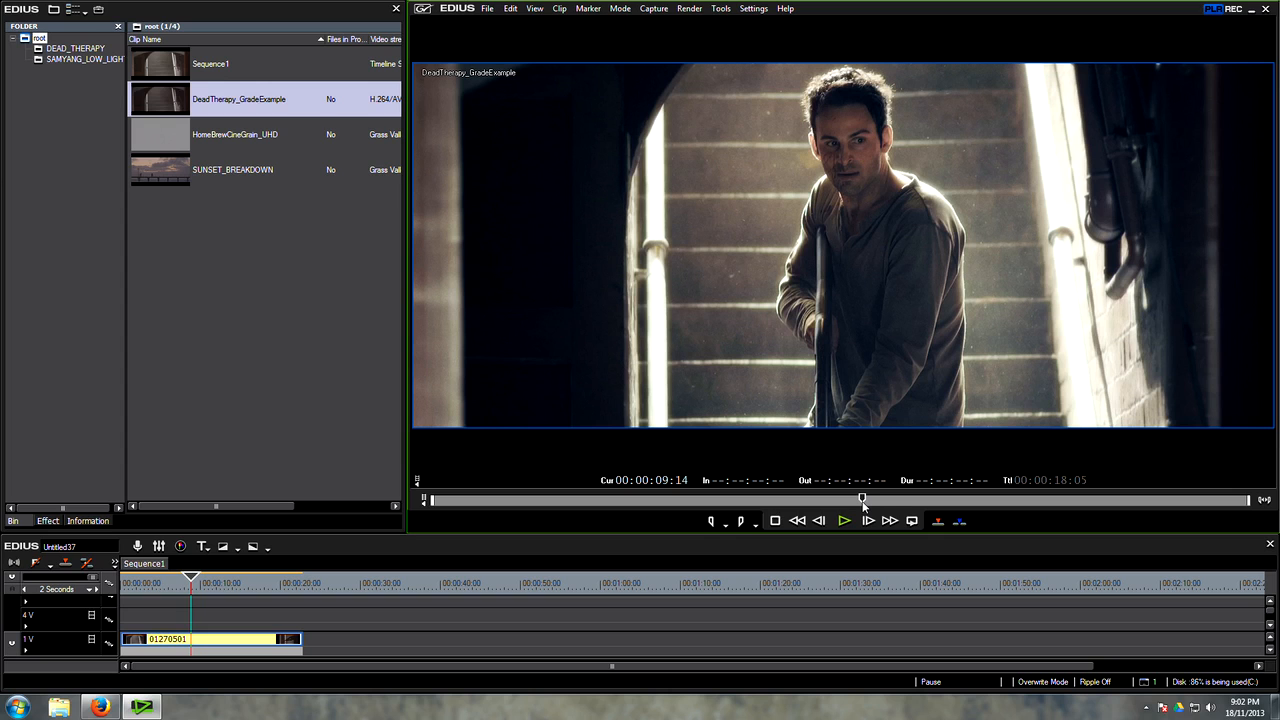
left_click_drag(570, 503, 851, 508)
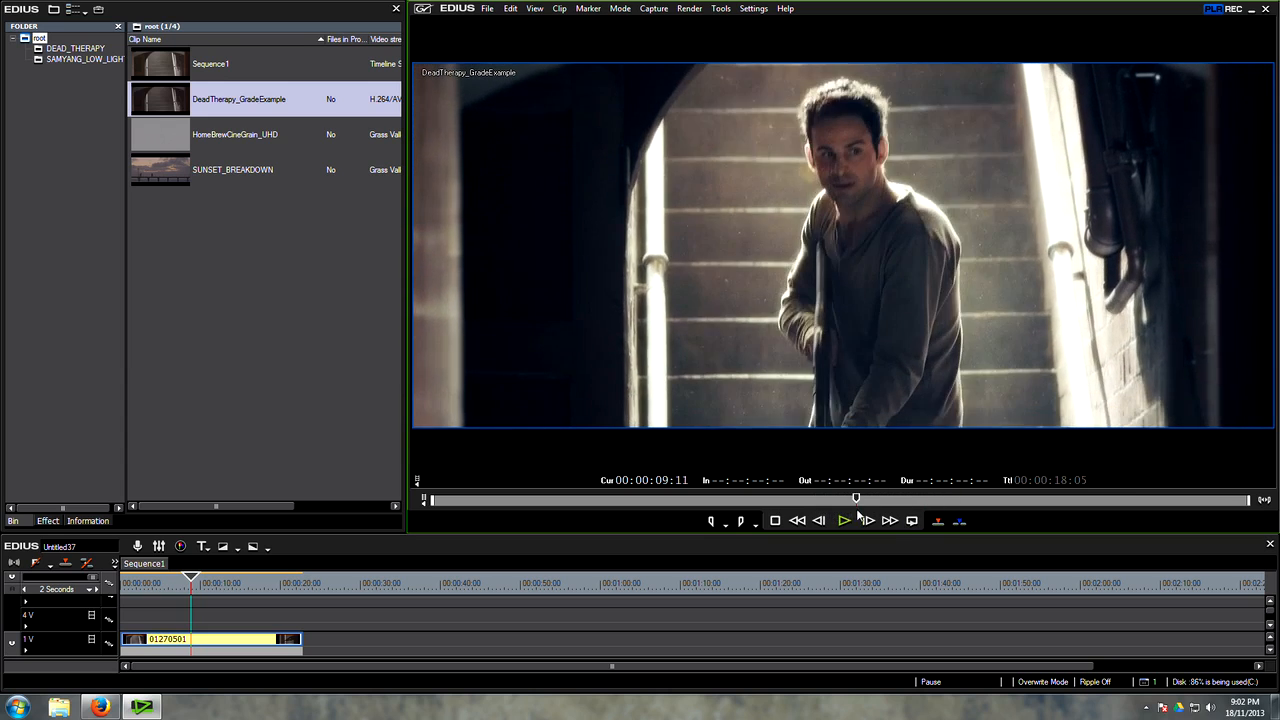
left_click_drag(866, 512, 922, 506)
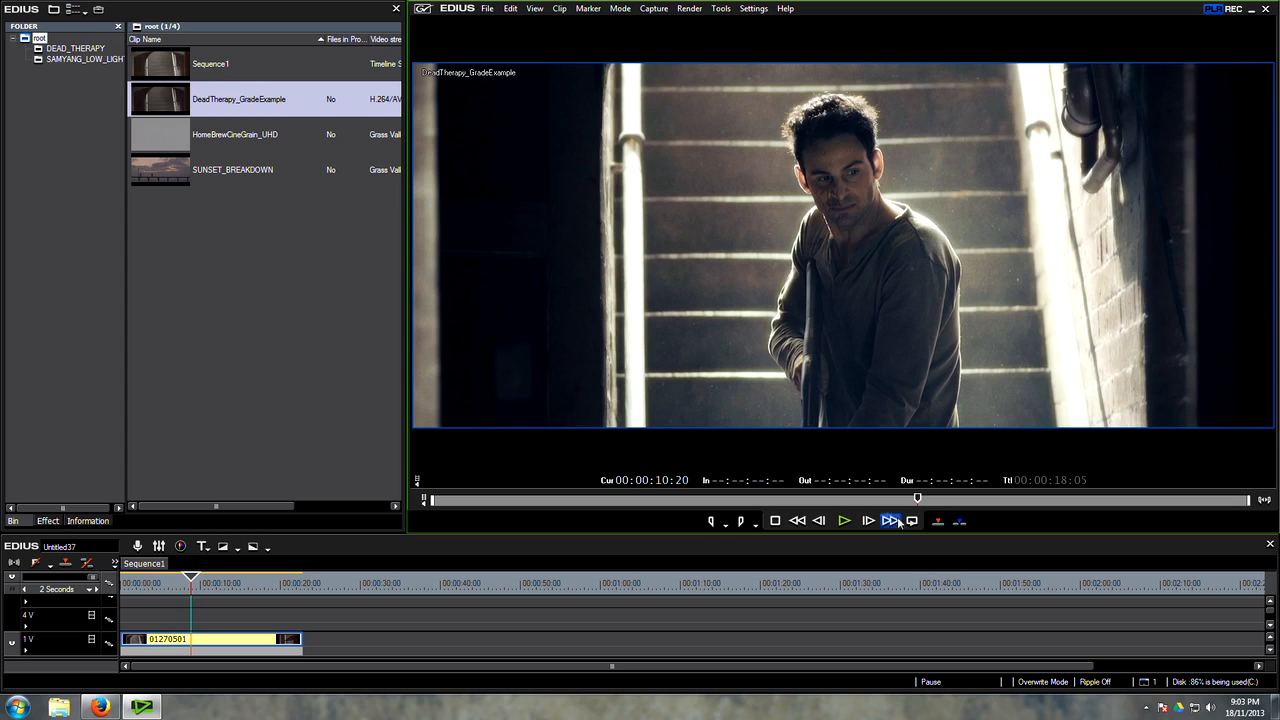
left_click_drag(684, 502, 806, 498)
left_click(843, 520)
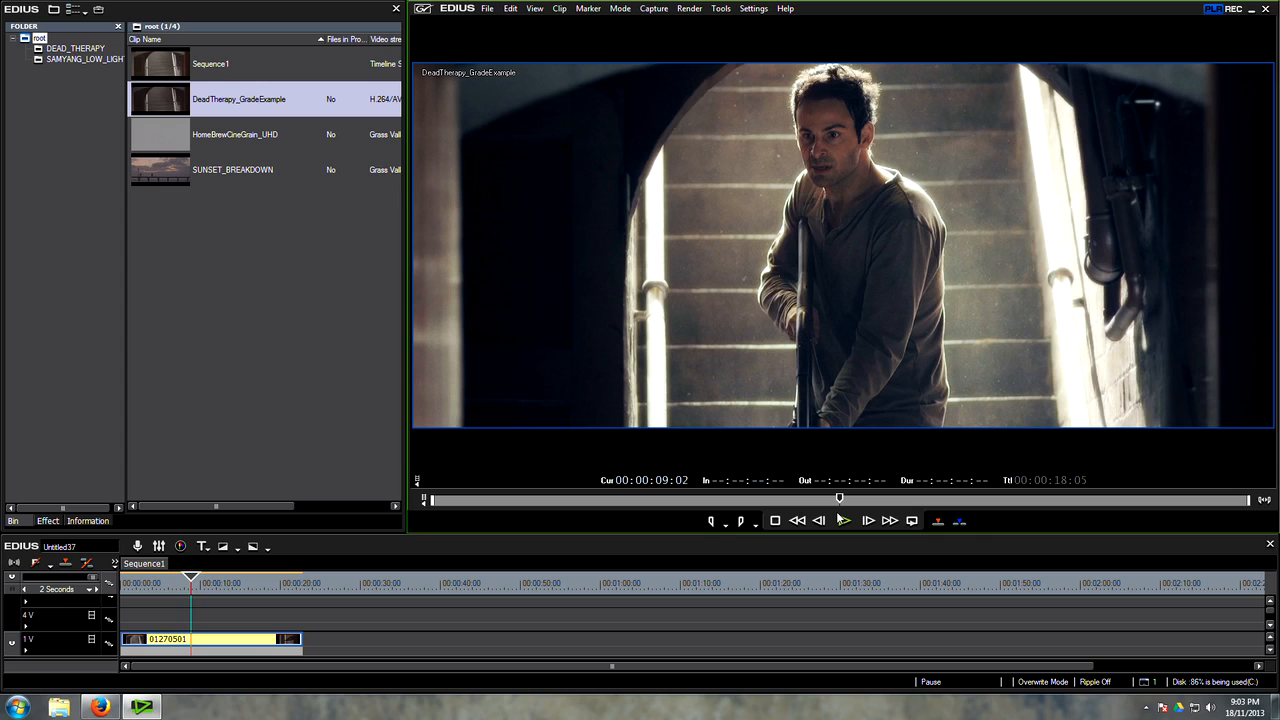
Step: Examine the ungraded opening and the grade transition of the example clip, and return it to its start
left_click(443, 500)
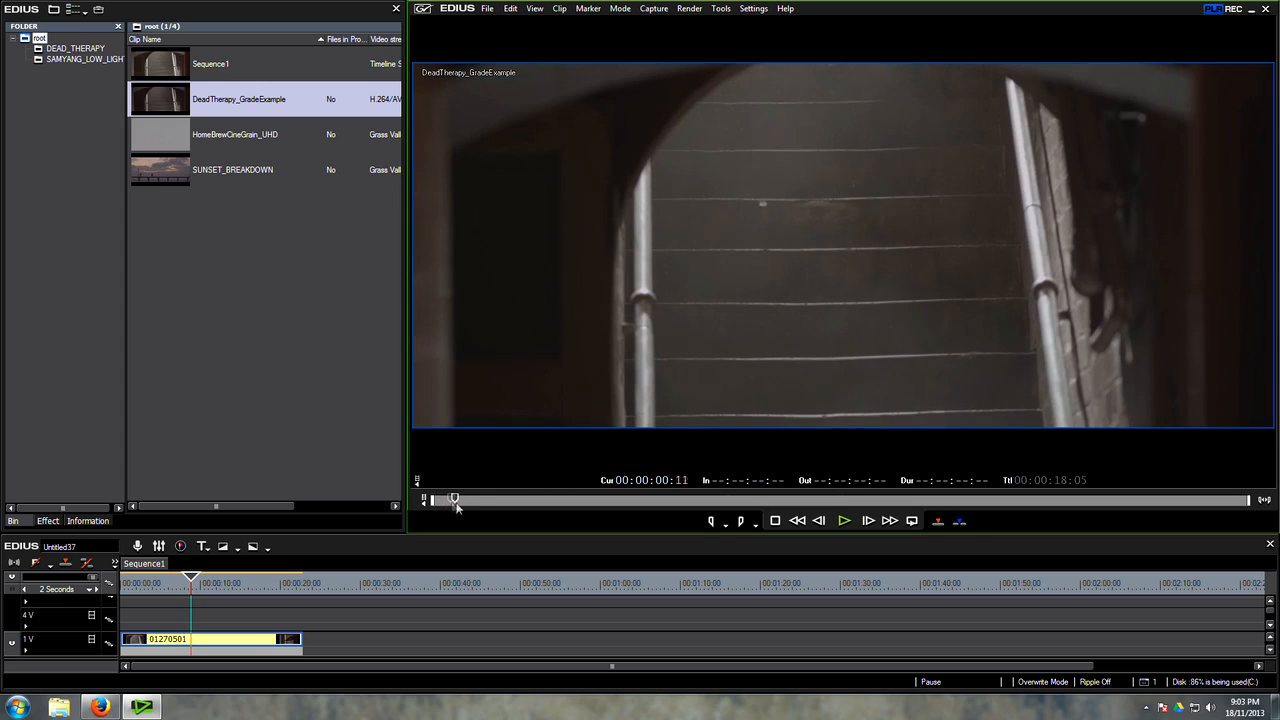
mouse_move(482, 508)
left_mouse_down()
mouse_move(769, 549)
mouse_move(919, 527)
mouse_move(570, 513)
mouse_move(777, 506)
mouse_move(479, 522)
left_mouse_up()
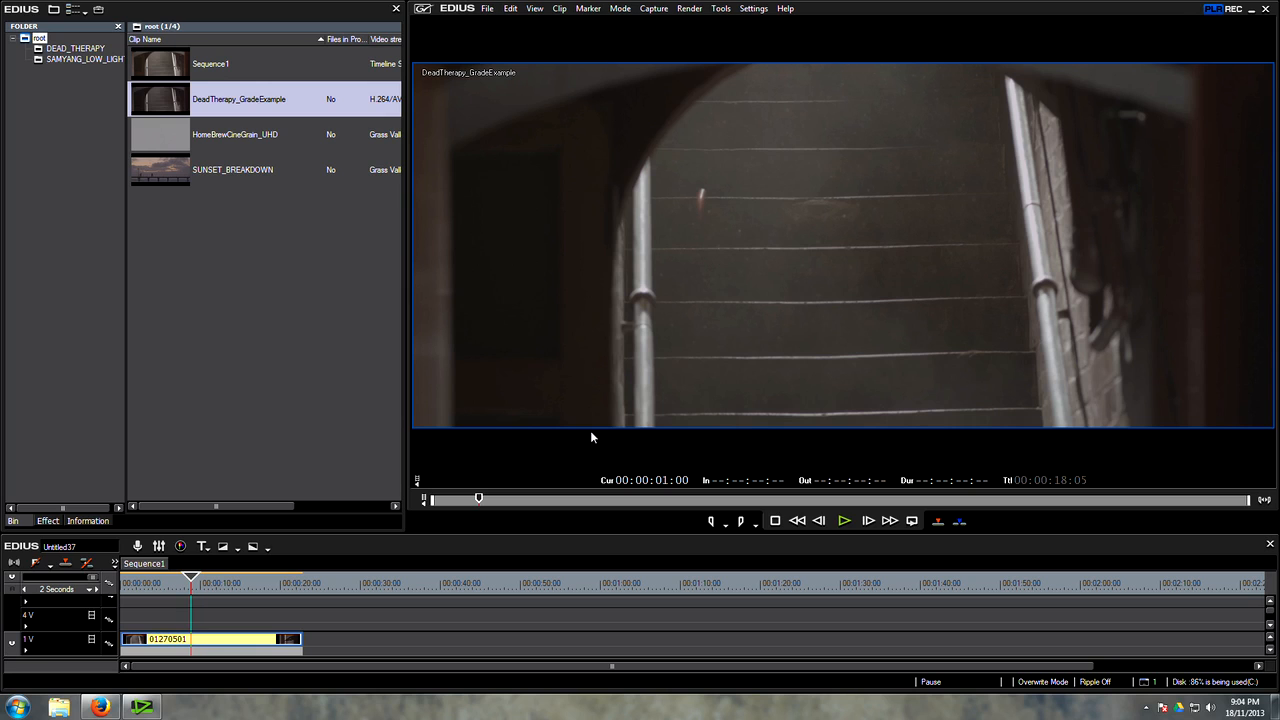
left_click_drag(477, 506, 583, 512)
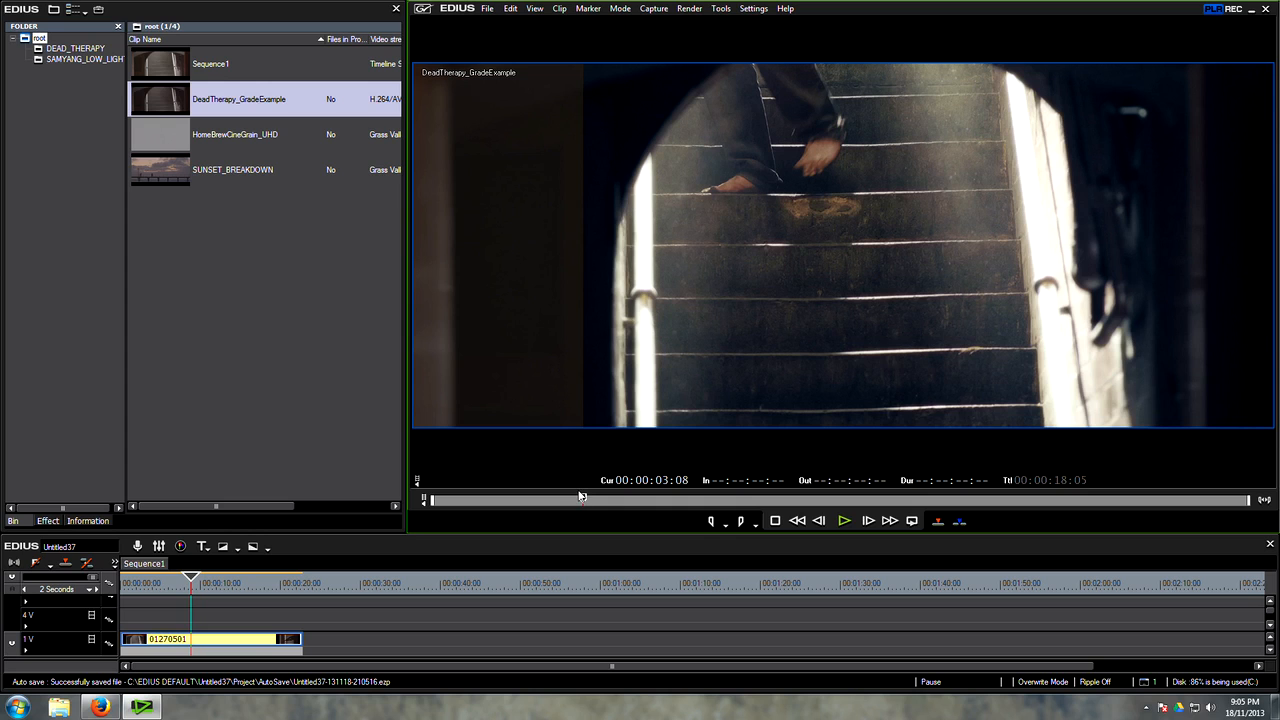
left_click_drag(581, 495, 432, 503)
Step: Show the player and recorder side by side above a taller timeline, and move the sequence playhead to 00:00:13:10
left_click(241, 646)
left_click(258, 285)
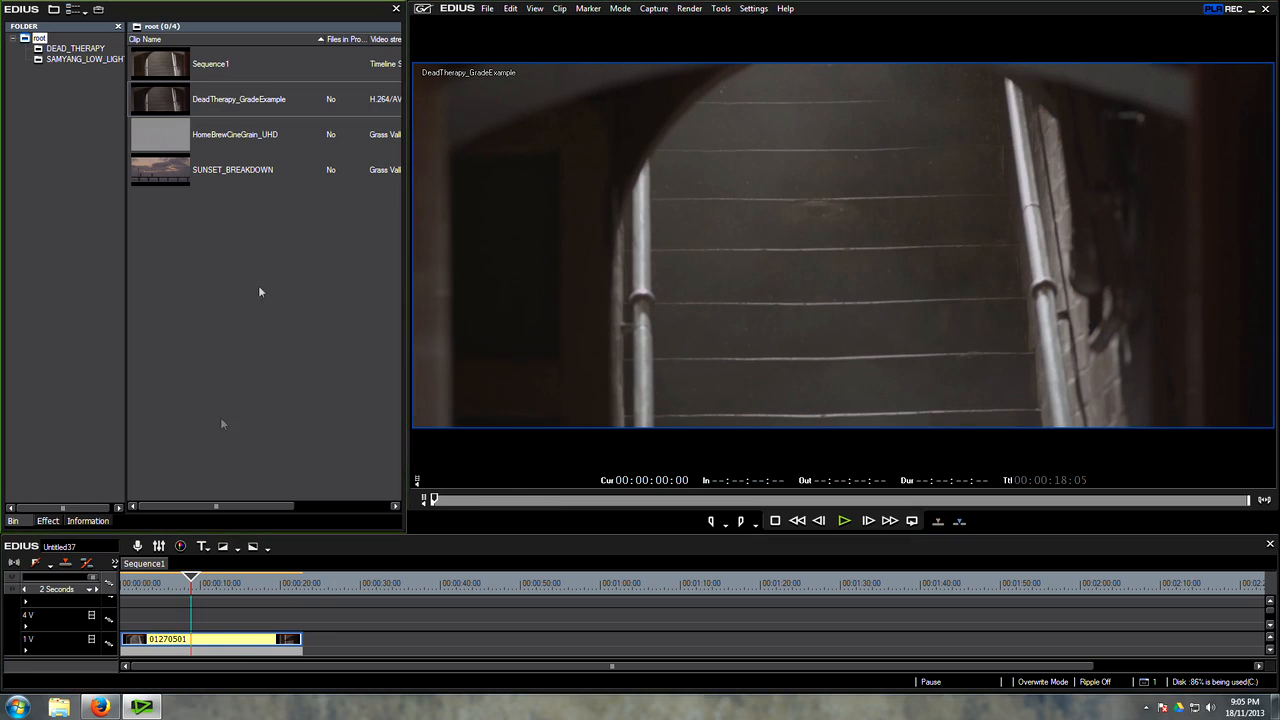
left_click_drag(205, 588, 198, 586)
key("Tab")
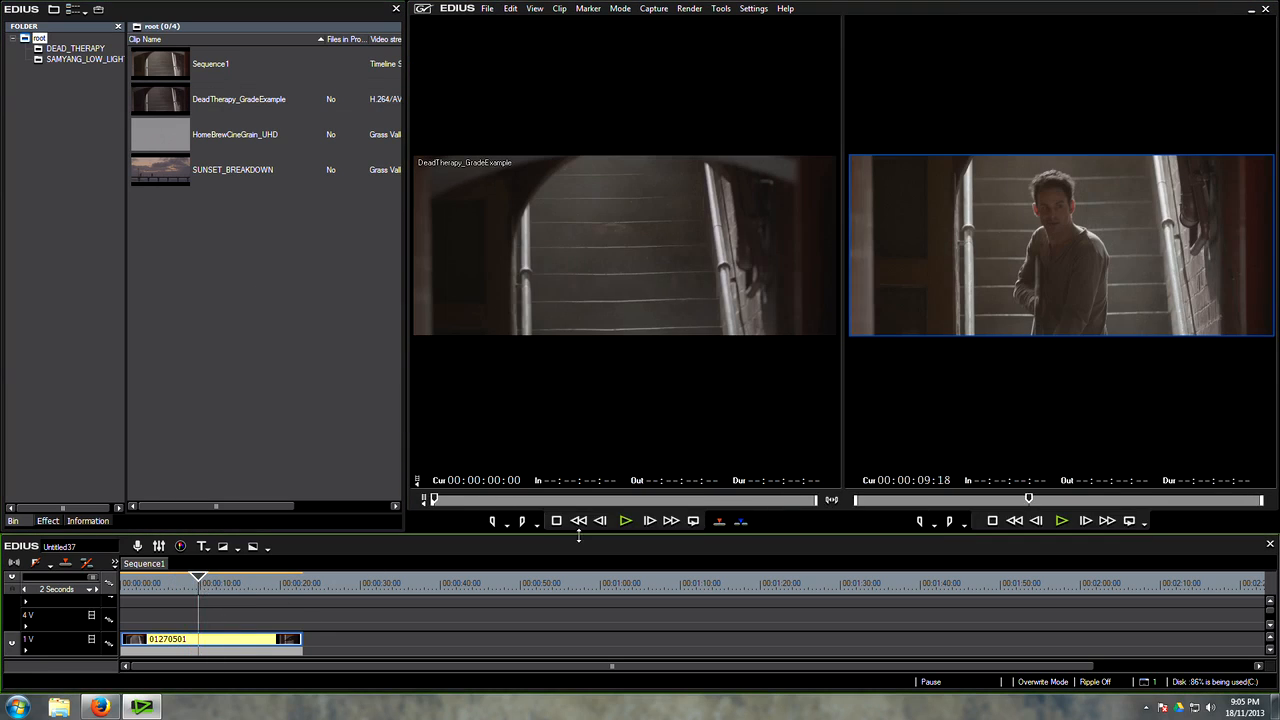
left_click_drag(577, 535, 576, 456)
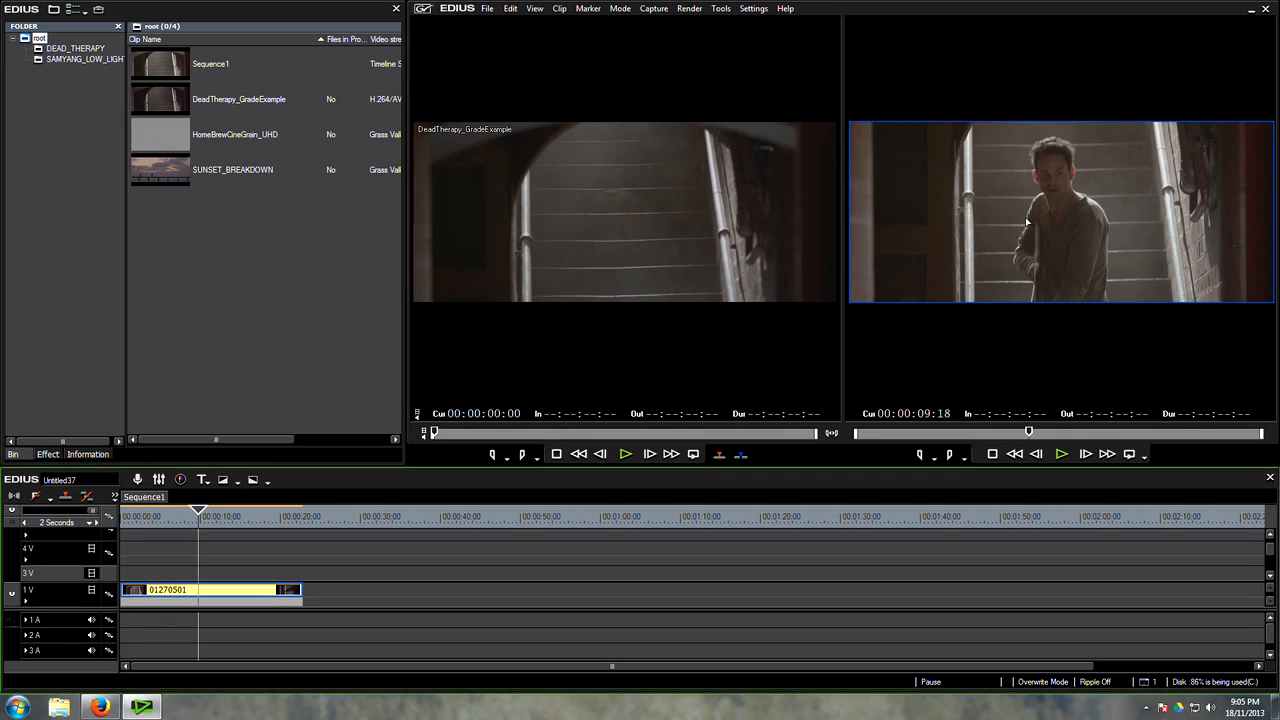
left_click_drag(188, 520, 229, 541)
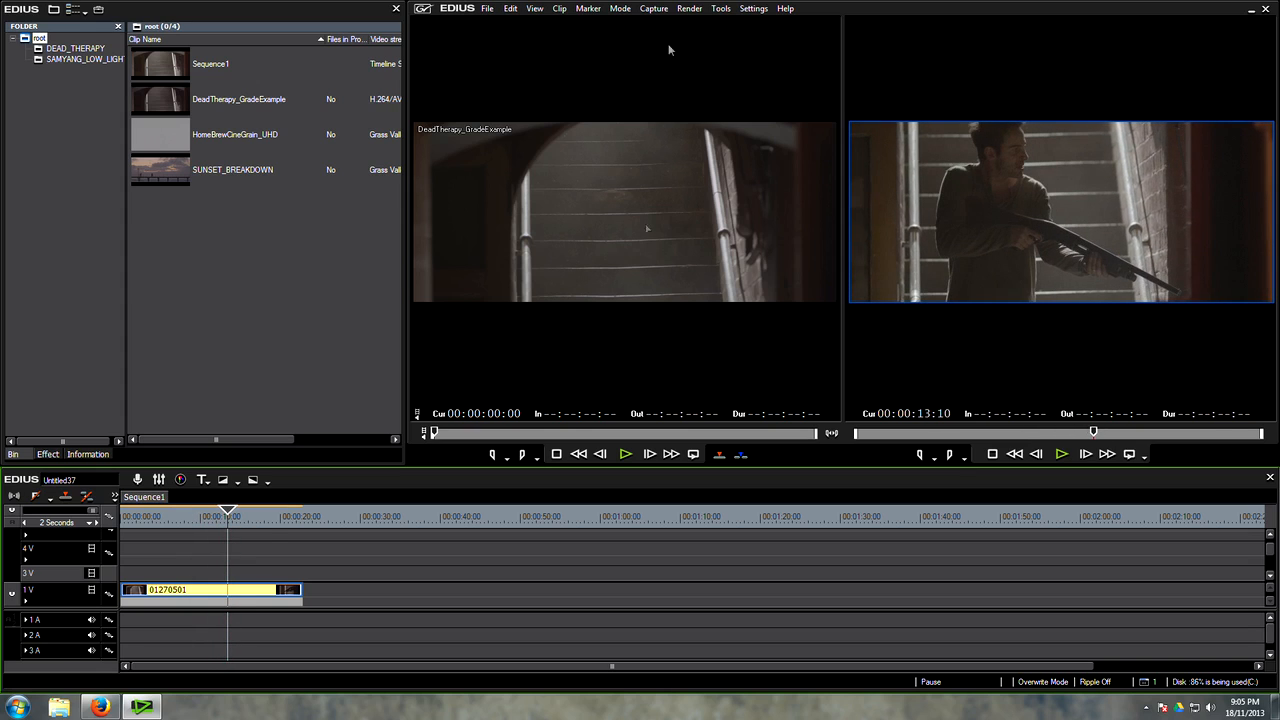
Step: Keep the project's frame size on Custom at 1920 x 814 in the current project settings
left_click(753, 8)
left_click(770, 69)
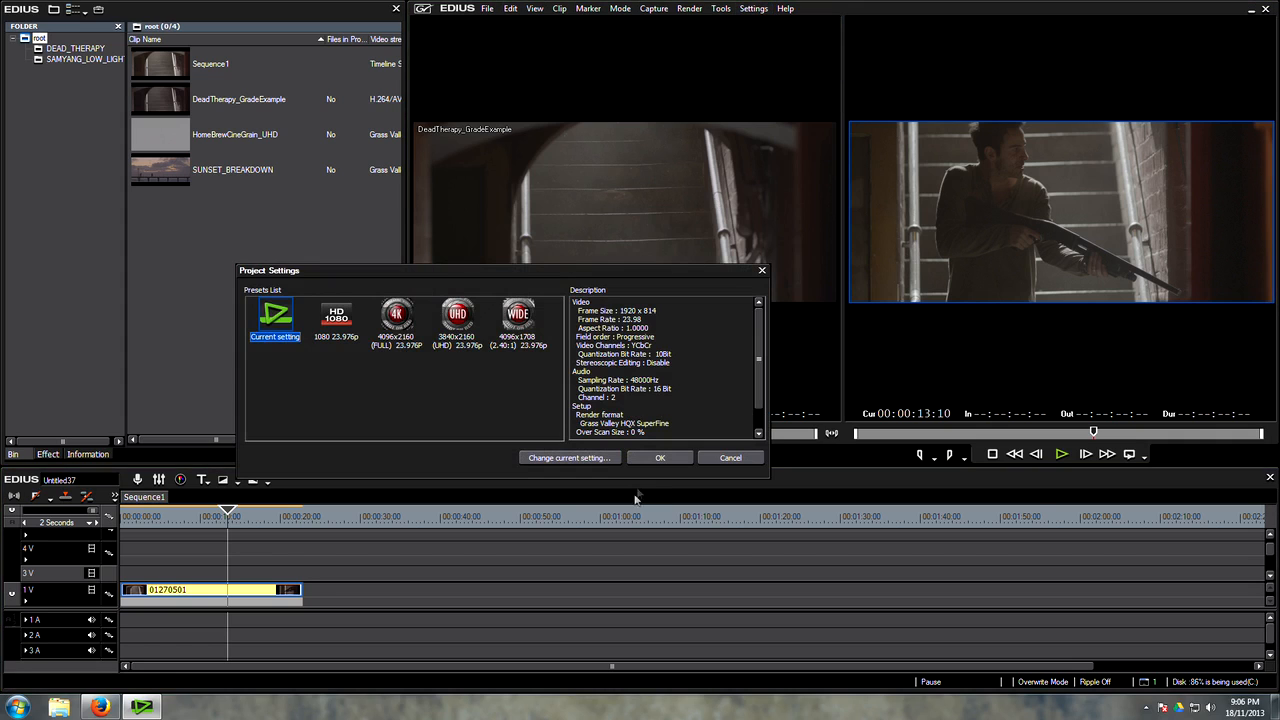
left_click(590, 460)
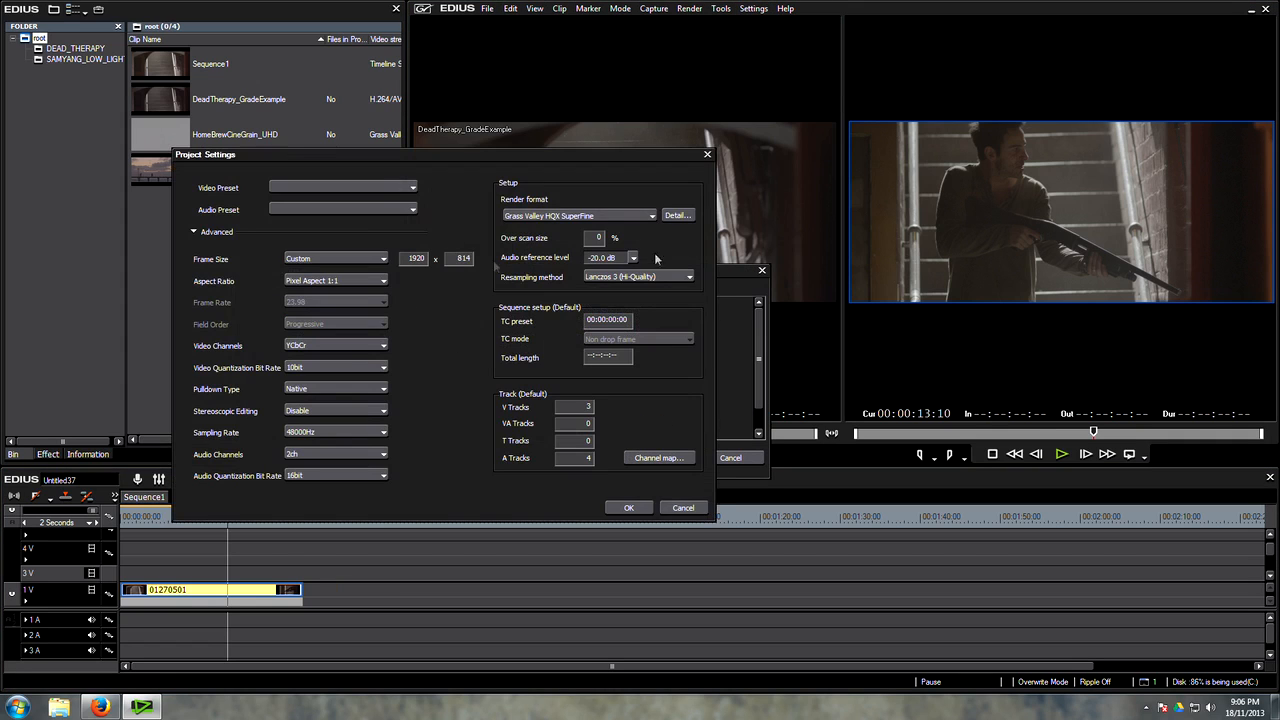
left_click(340, 259)
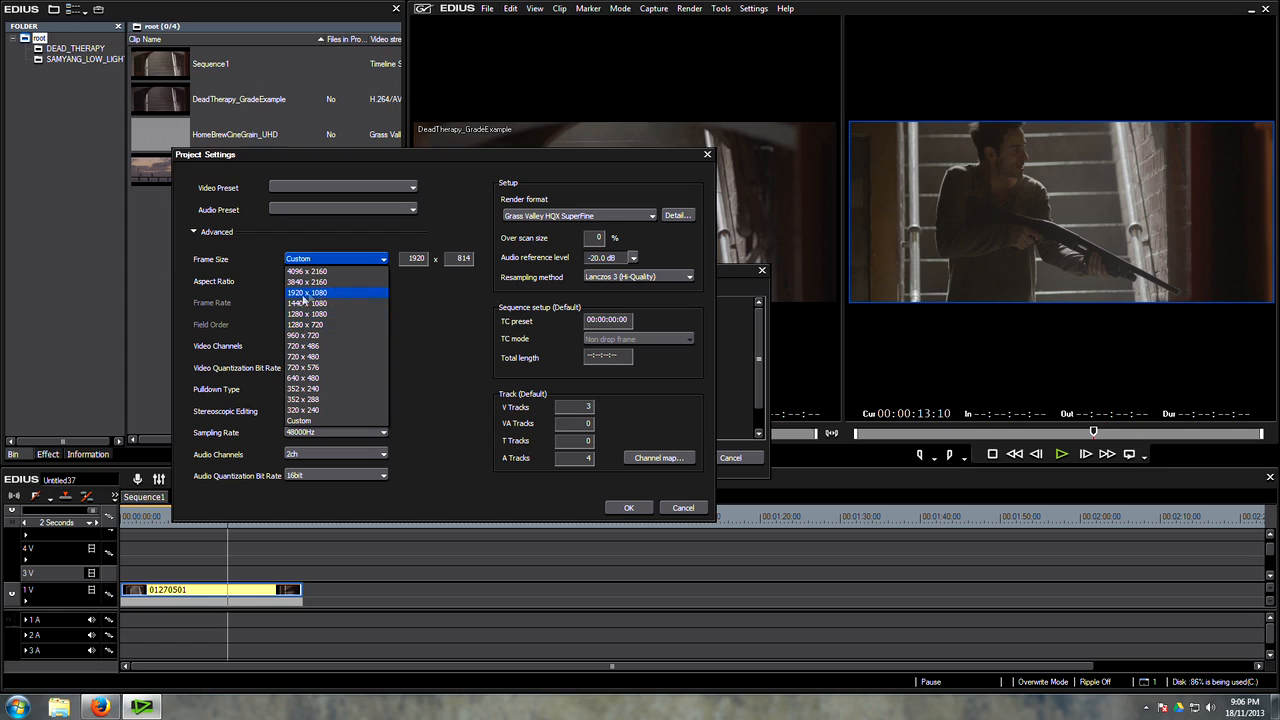
left_click(326, 421)
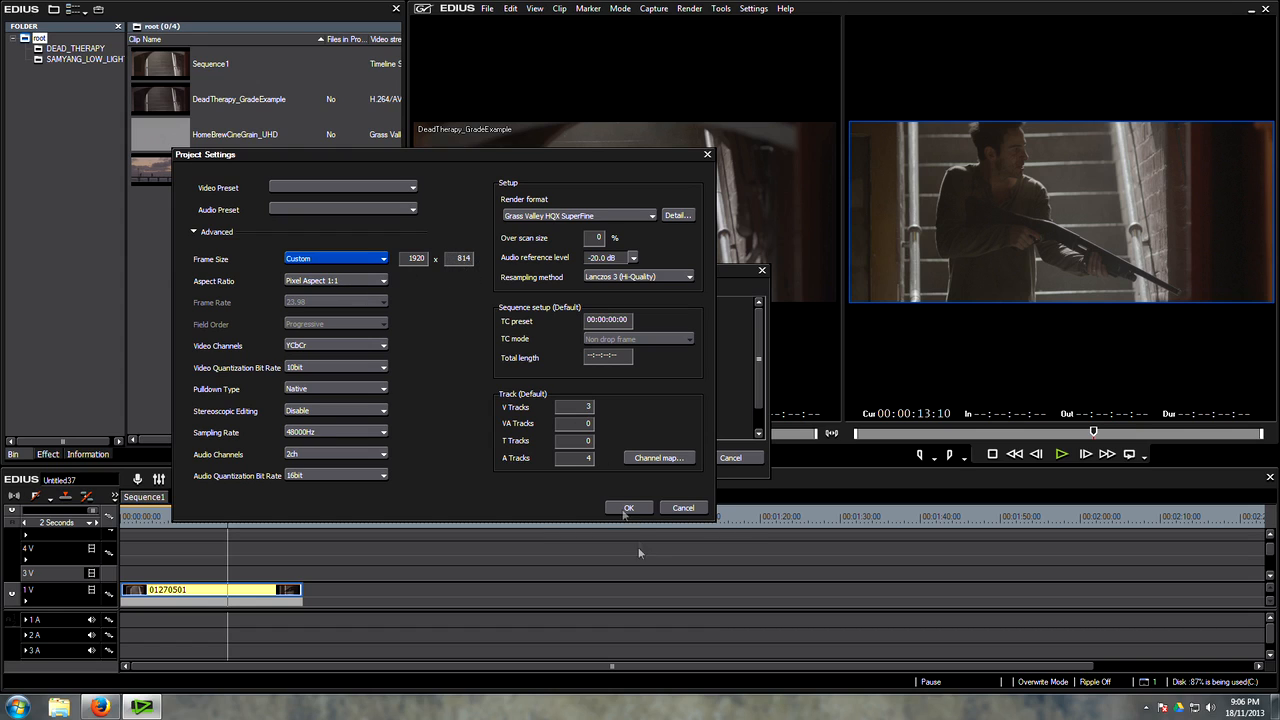
left_click(630, 509)
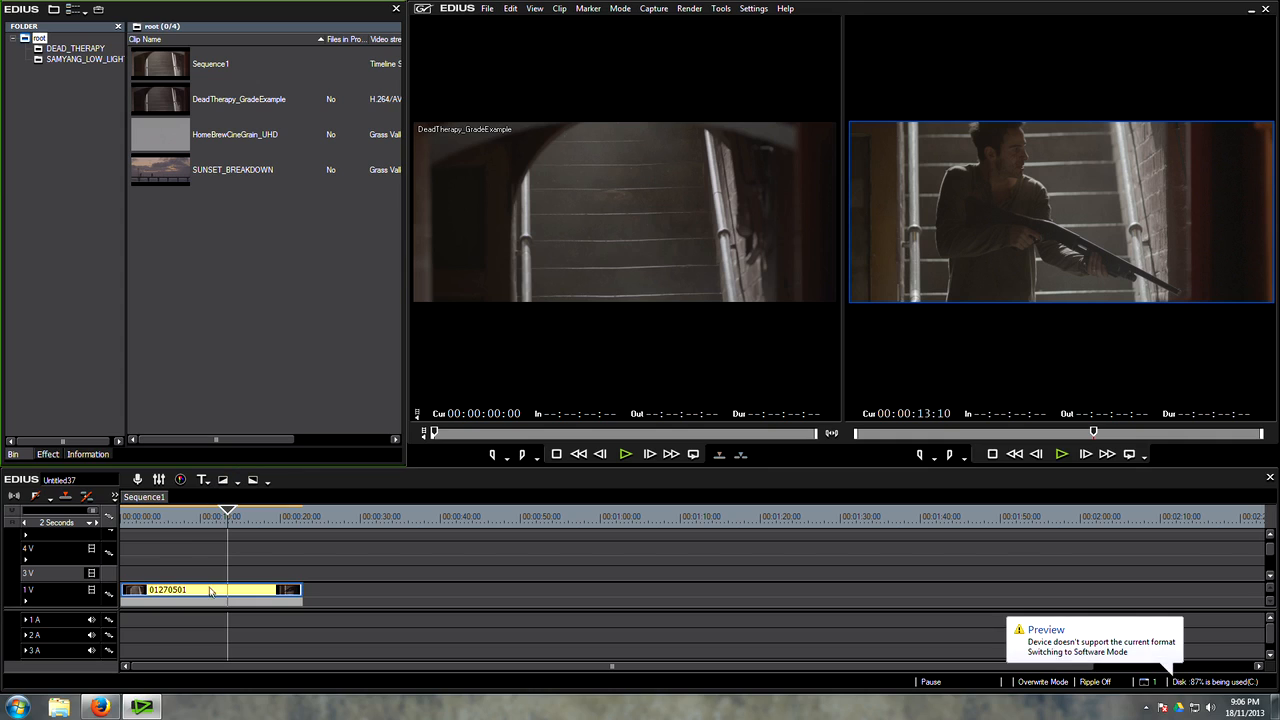
Step: Apply the Fit Width preset to the timeline clip 01270501 in its Layouter
left_click(88, 454)
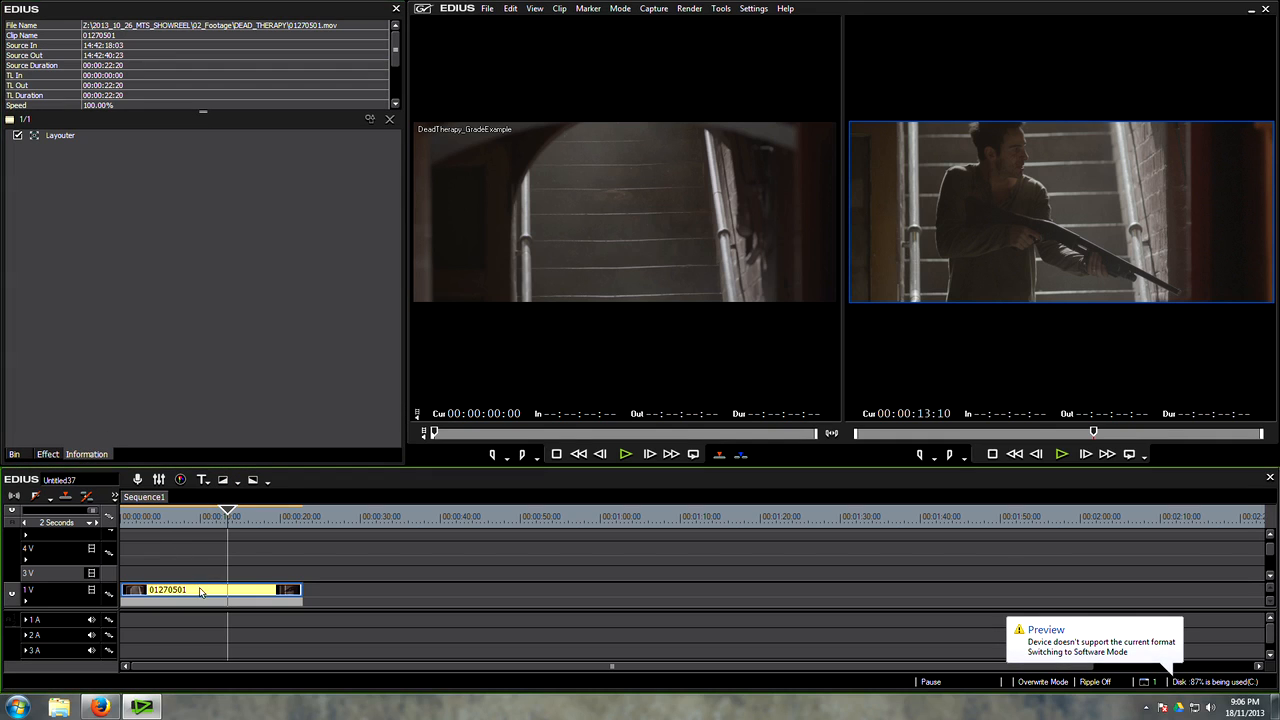
double_click(64, 133)
left_click_drag(250, 337, 378, 246)
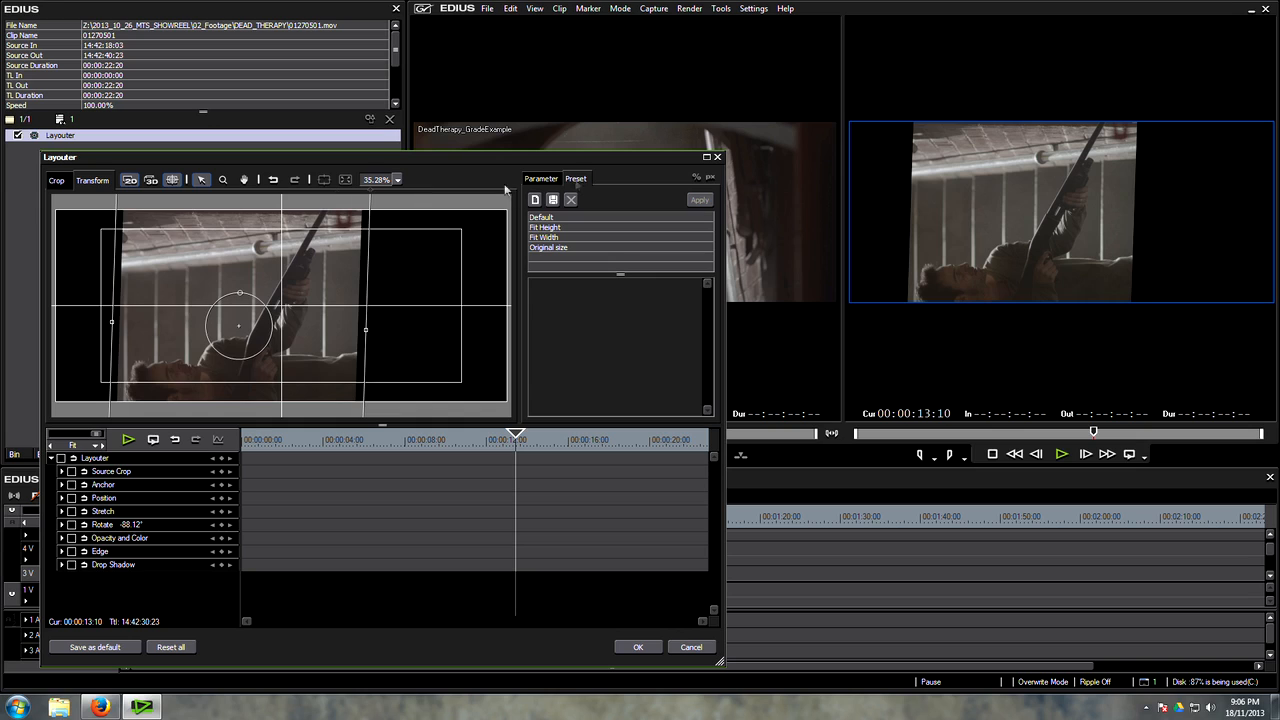
double_click(542, 218)
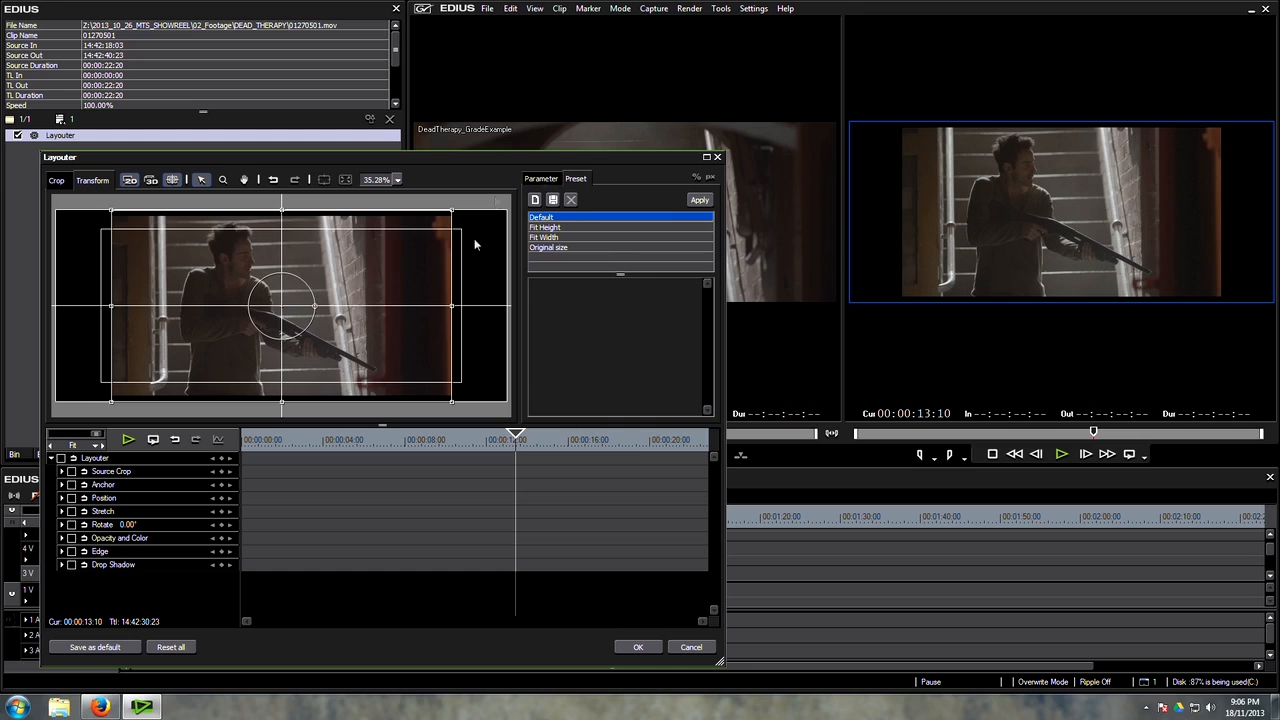
double_click(550, 238)
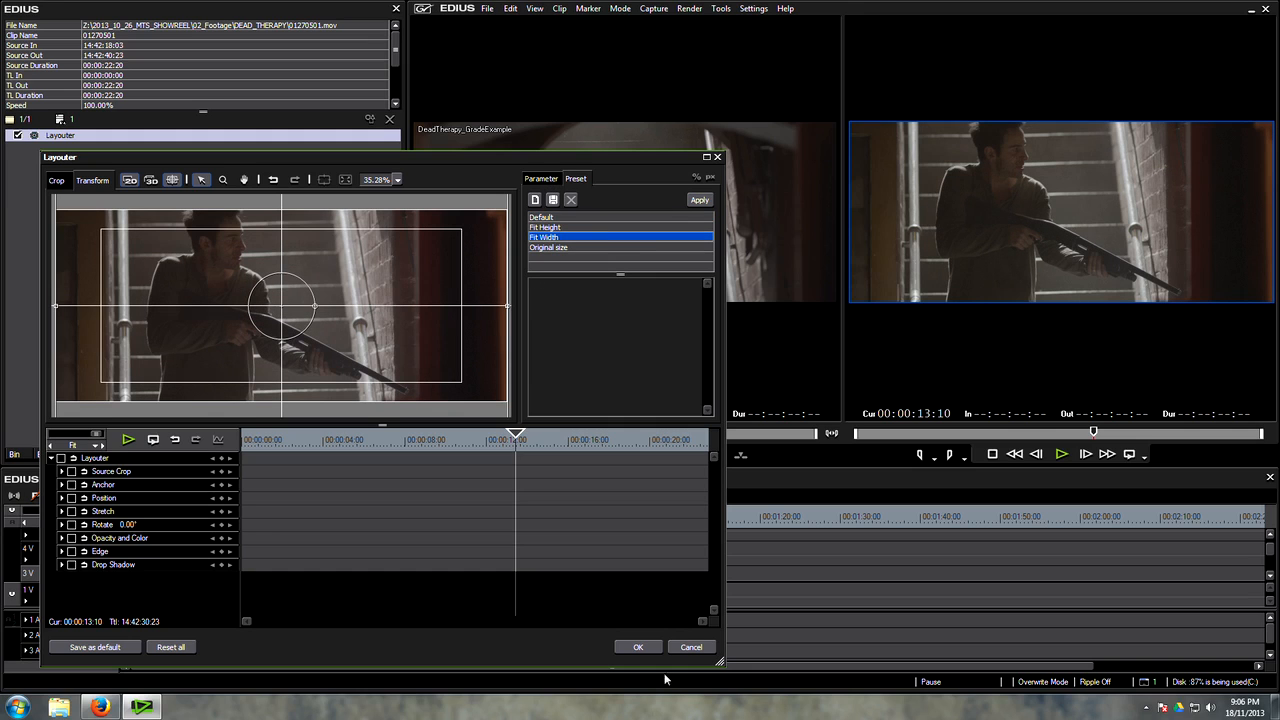
left_click(638, 647)
Step: Park the graded example at 00:00:09:17 and the sequence at 00:00:08:18 to compare similar frames
left_click(167, 521)
left_click_drag(167, 521, 209, 538)
left_click(190, 390)
left_click_drag(556, 435, 637, 443)
mouse_move(210, 521)
left_mouse_down()
mouse_move(175, 528)
mouse_move(189, 527)
left_mouse_up()
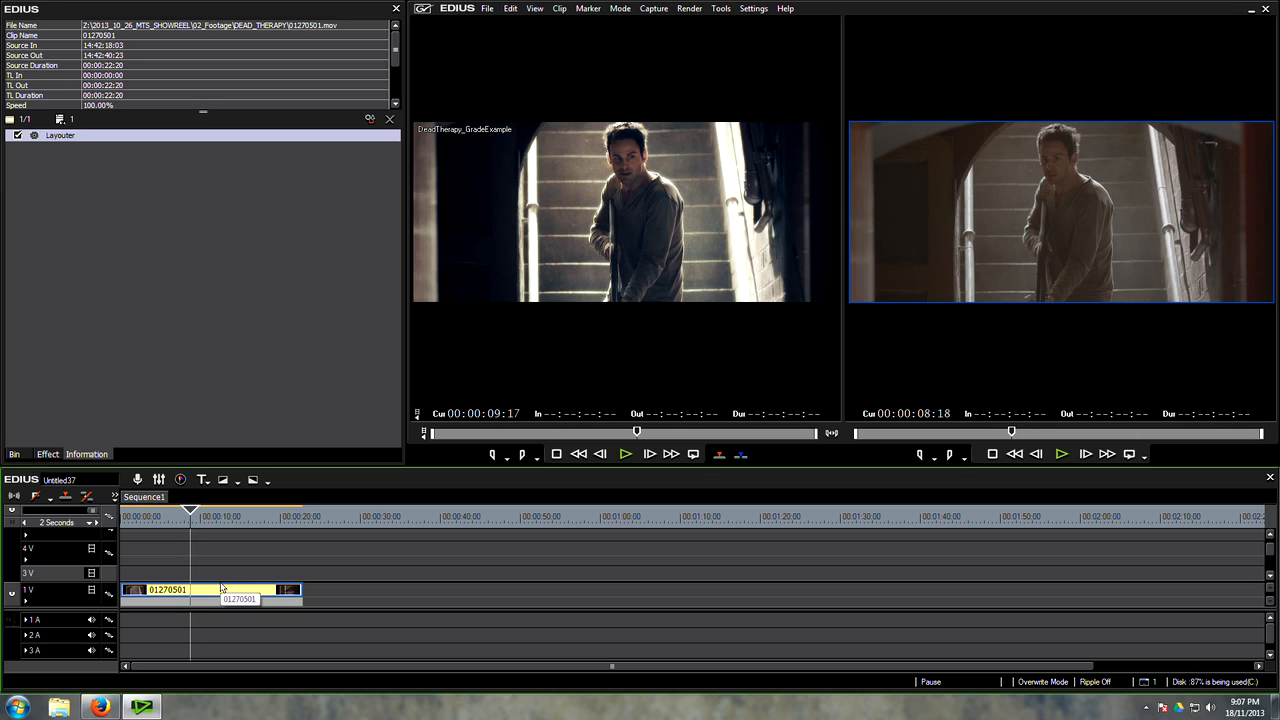
Step: Display the vectorscope and waveform window and place it over the graded example's preview
key("ctrl+w")
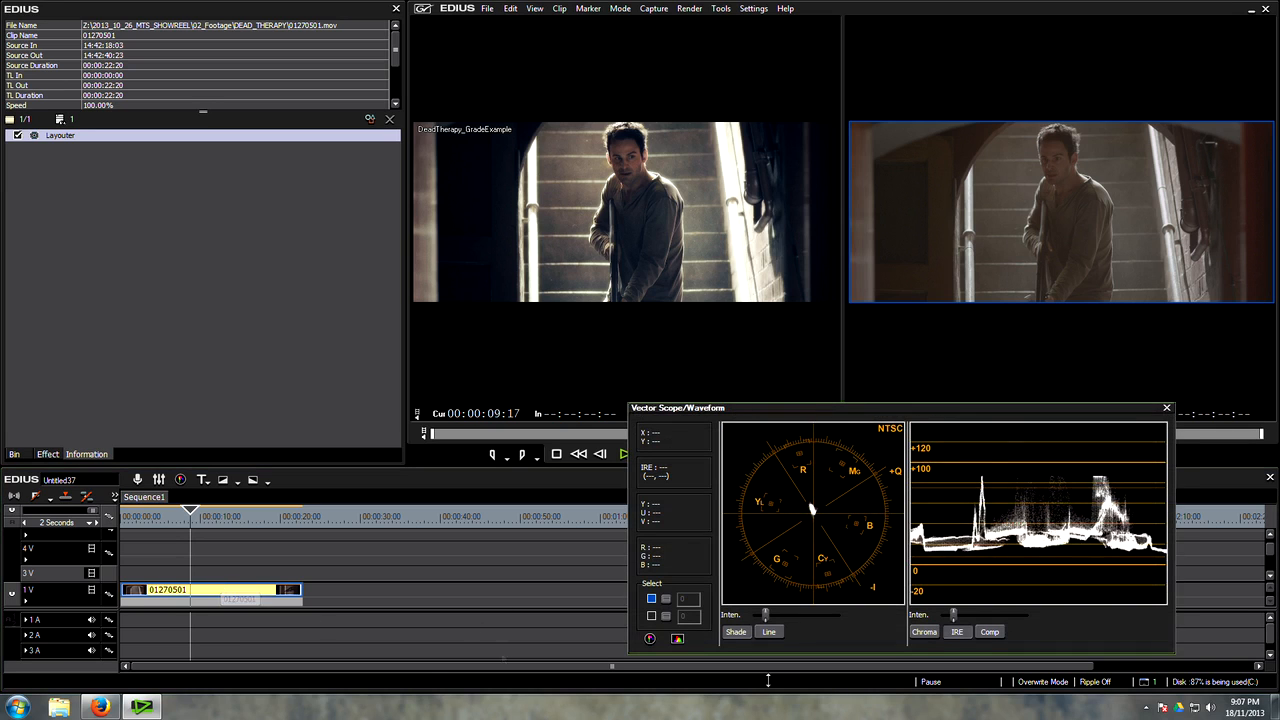
left_click_drag(987, 416, 668, 186)
Step: Add a Color Balance filter to the timeline clip 01270501 and set its contrast to 16
left_click(57, 456)
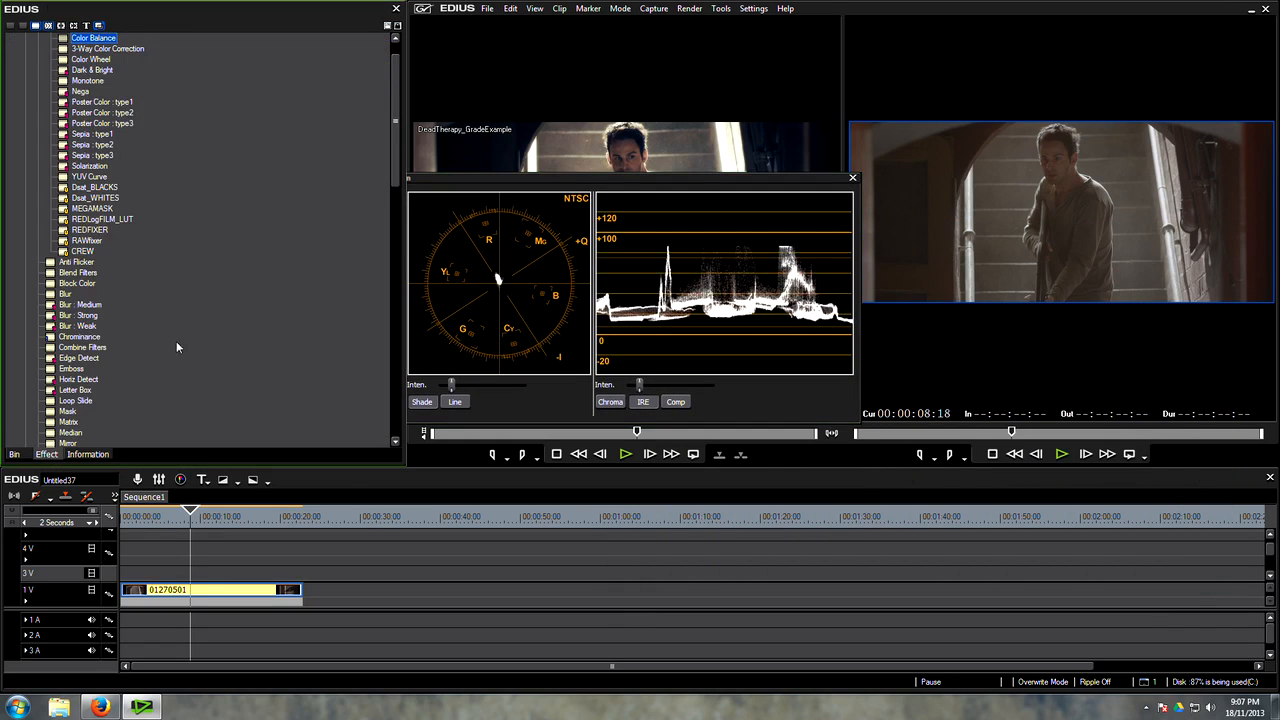
left_click_drag(100, 76, 220, 590)
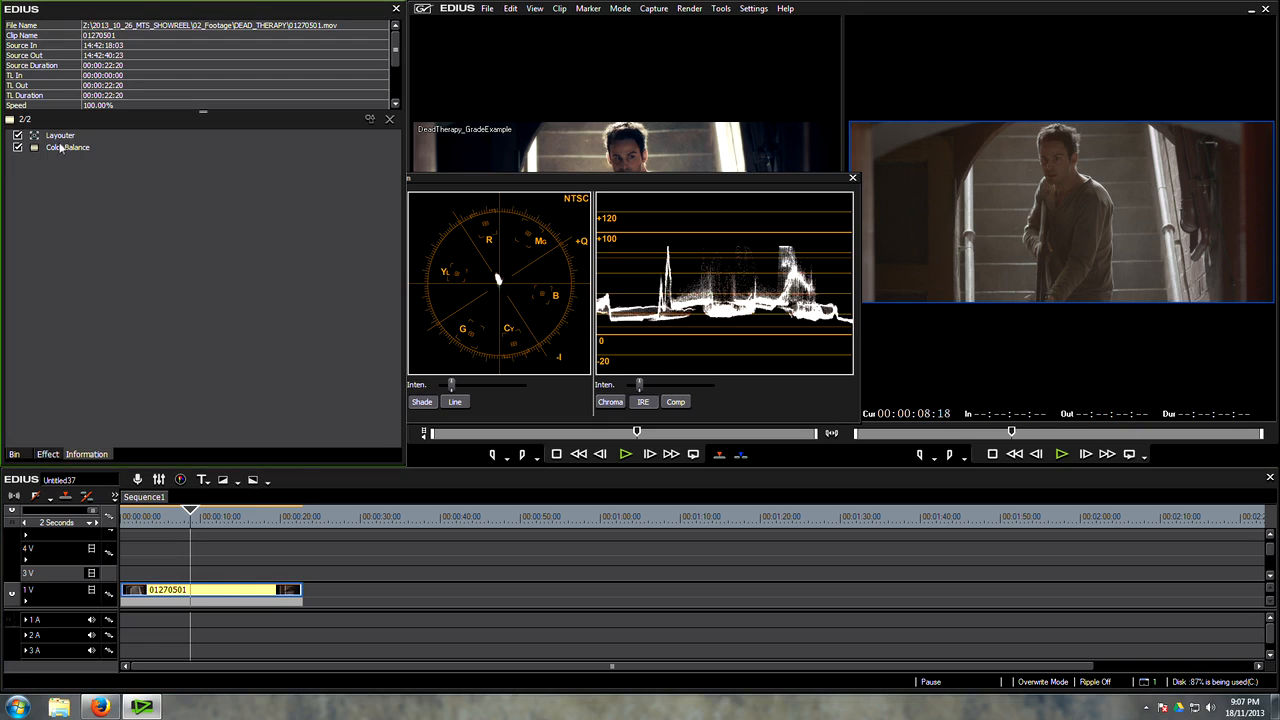
double_click(59, 148)
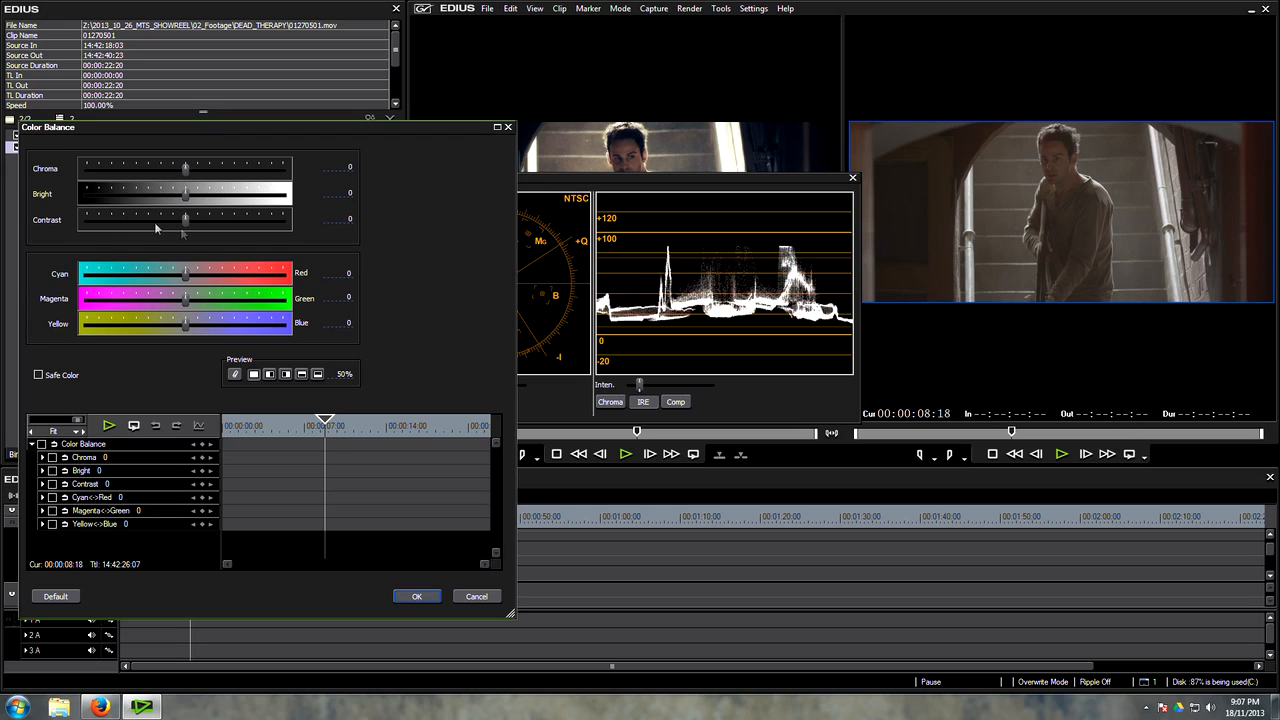
left_click_drag(186, 226, 198, 228)
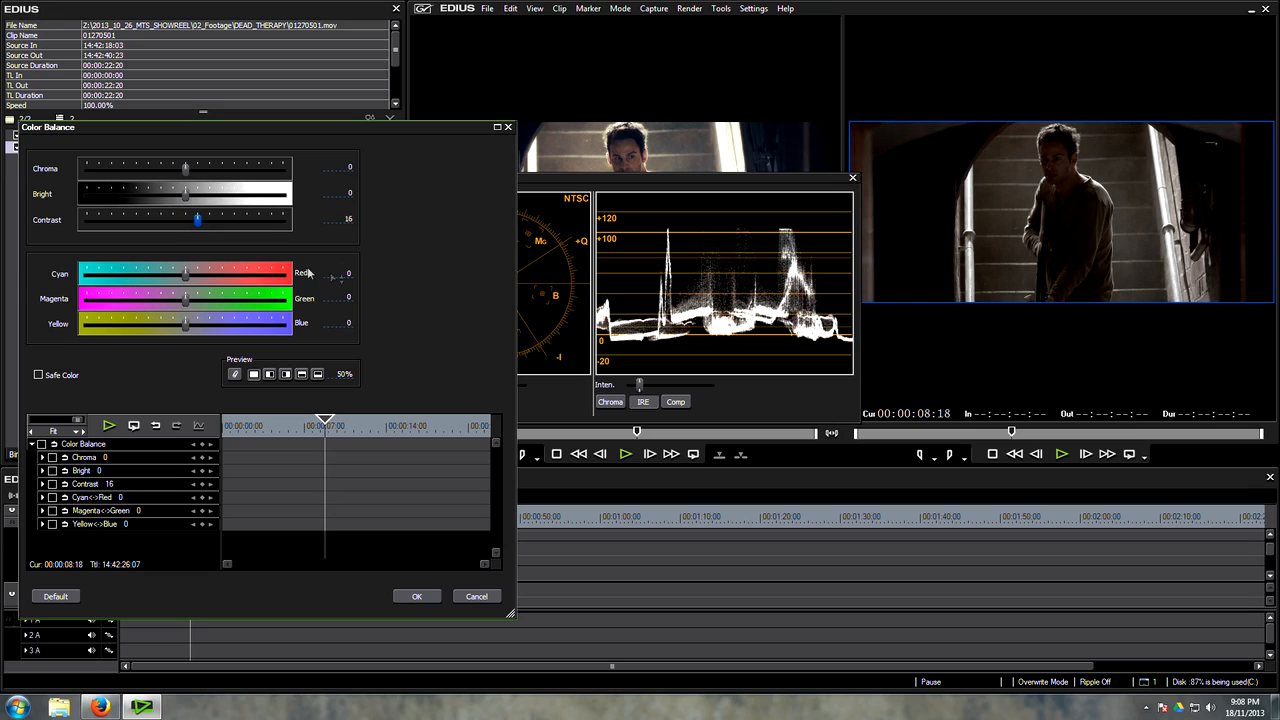
Step: Try lower contrast values in the Color Balance filter and settle on 11
left_click_drag(191, 222, 186, 220)
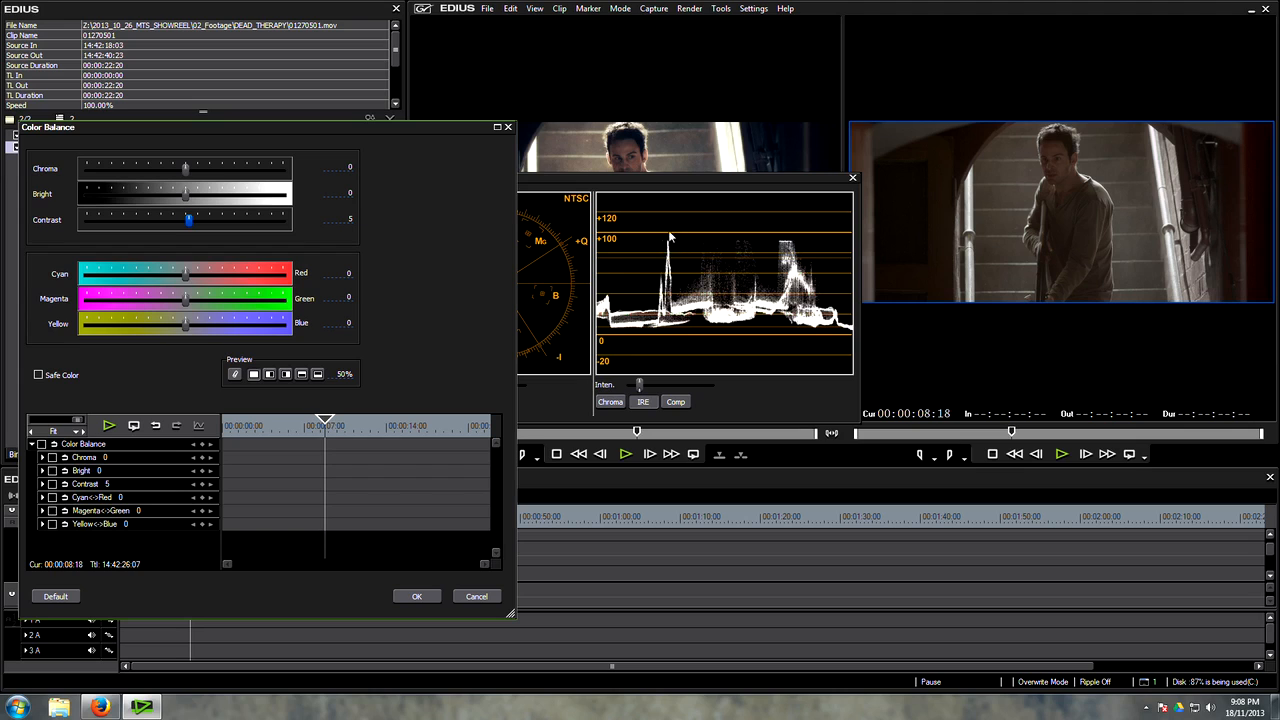
left_click_drag(185, 226, 184, 226)
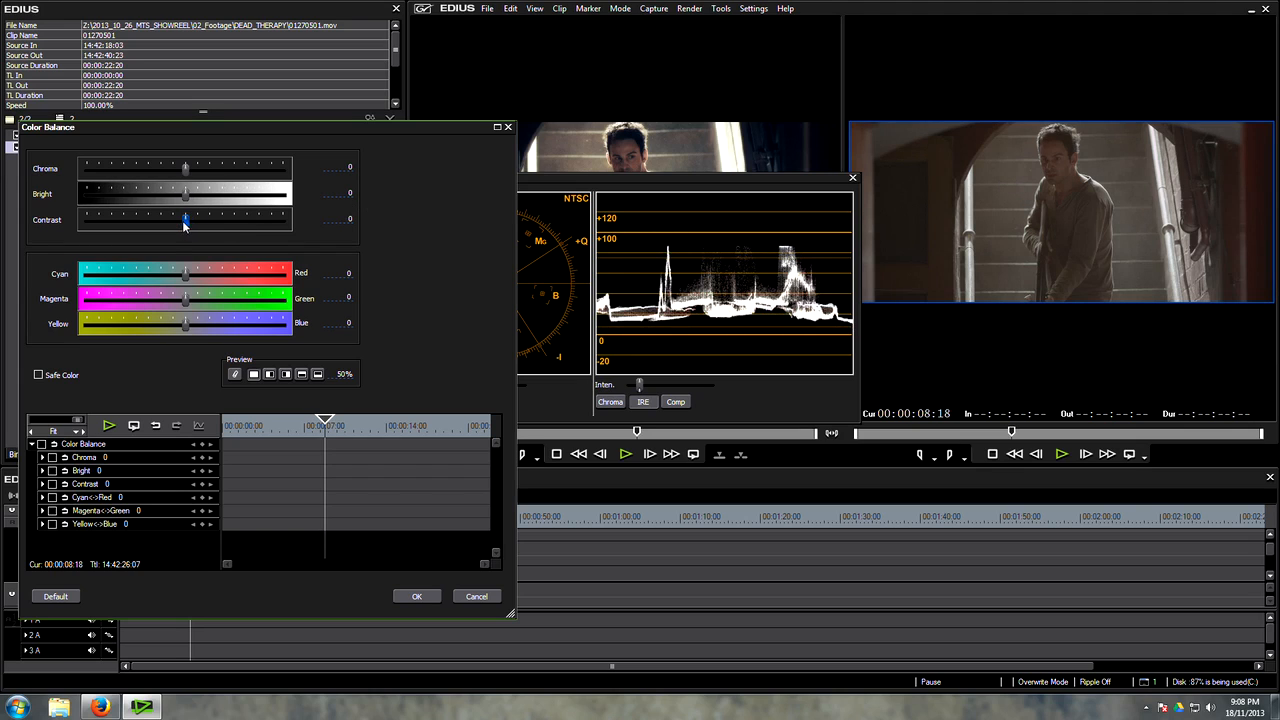
left_click_drag(184, 226, 192, 226)
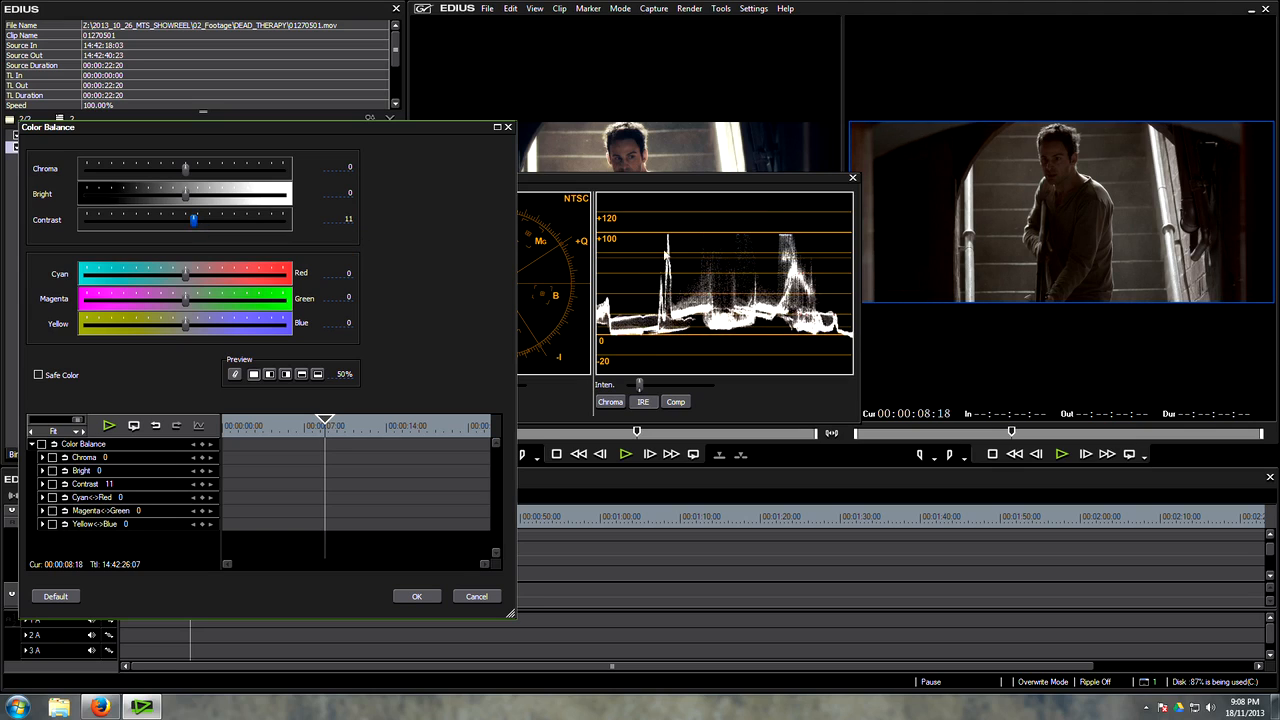
Step: Extend the Color Balance preview to 100%, set chroma to 27, and shift Cyan-Red to -8 and Yellow-Blue to 2
left_click(270, 376)
left_click_drag(342, 376, 361, 138)
left_click_drag(186, 168, 206, 168)
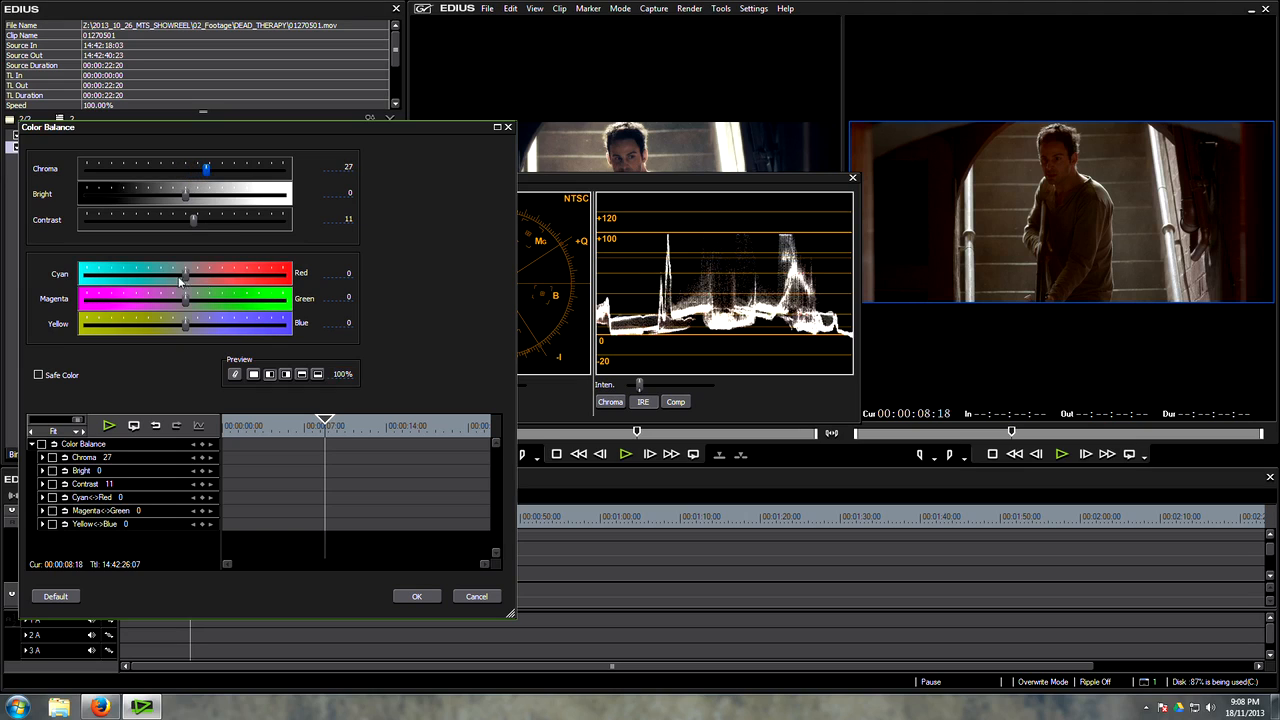
left_click_drag(185, 280, 180, 280)
left_click_drag(343, 376, 372, 168)
Step: Reset the Color Balance chroma and contrast to 0
left_click(347, 171)
type("0")
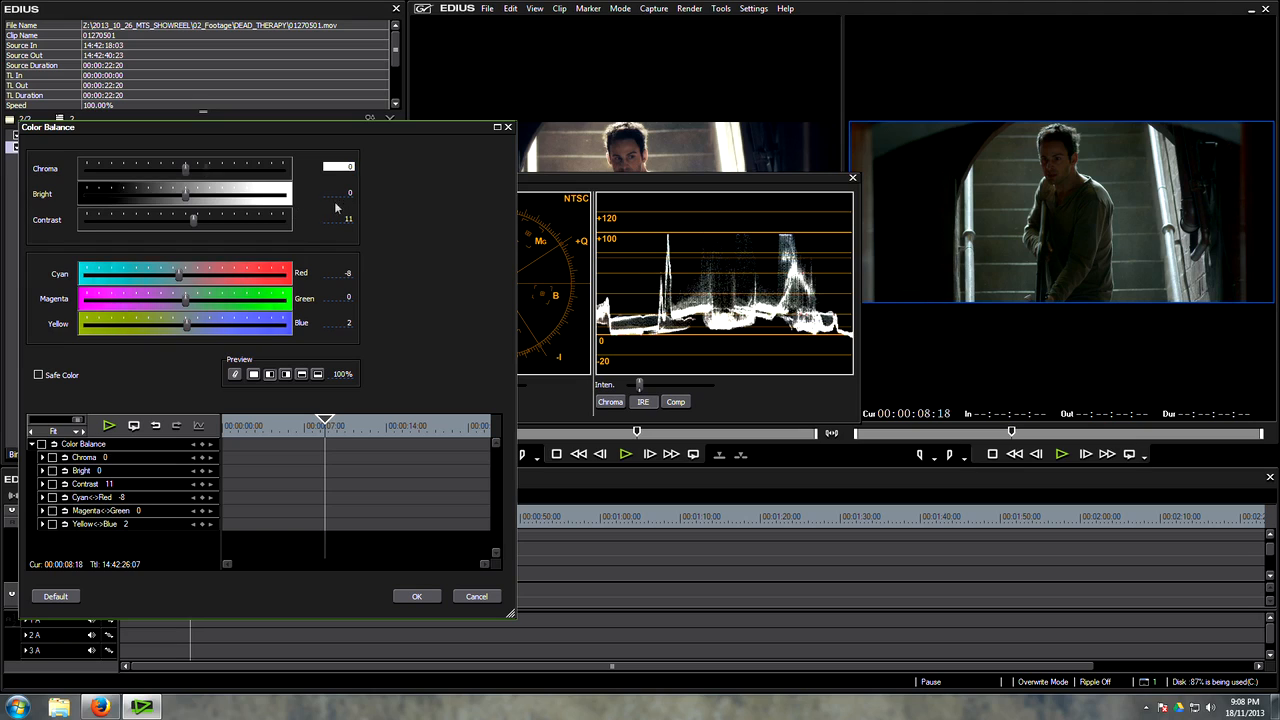
left_click(340, 219)
type("0")
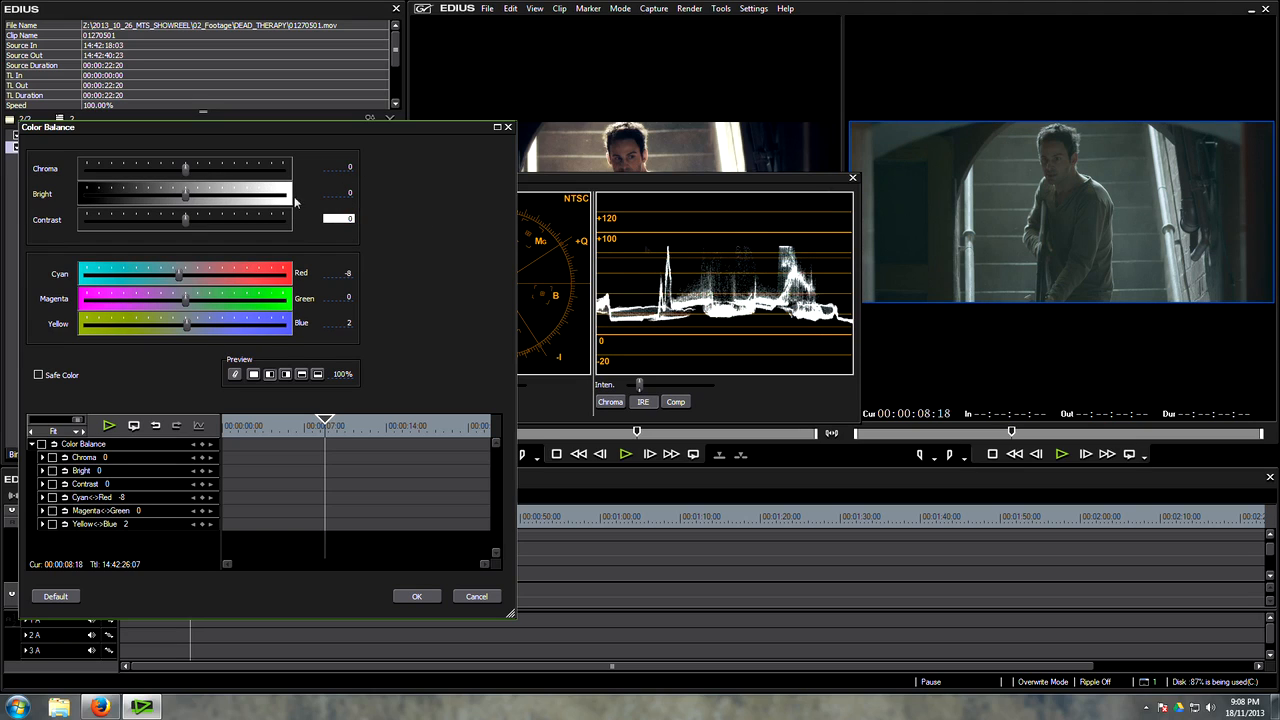
Step: Discard the open Color Balance changes and delete that filter from the timeline clip 01270501
left_click_drag(186, 172, 212, 172)
left_click(478, 596)
key("Delete")
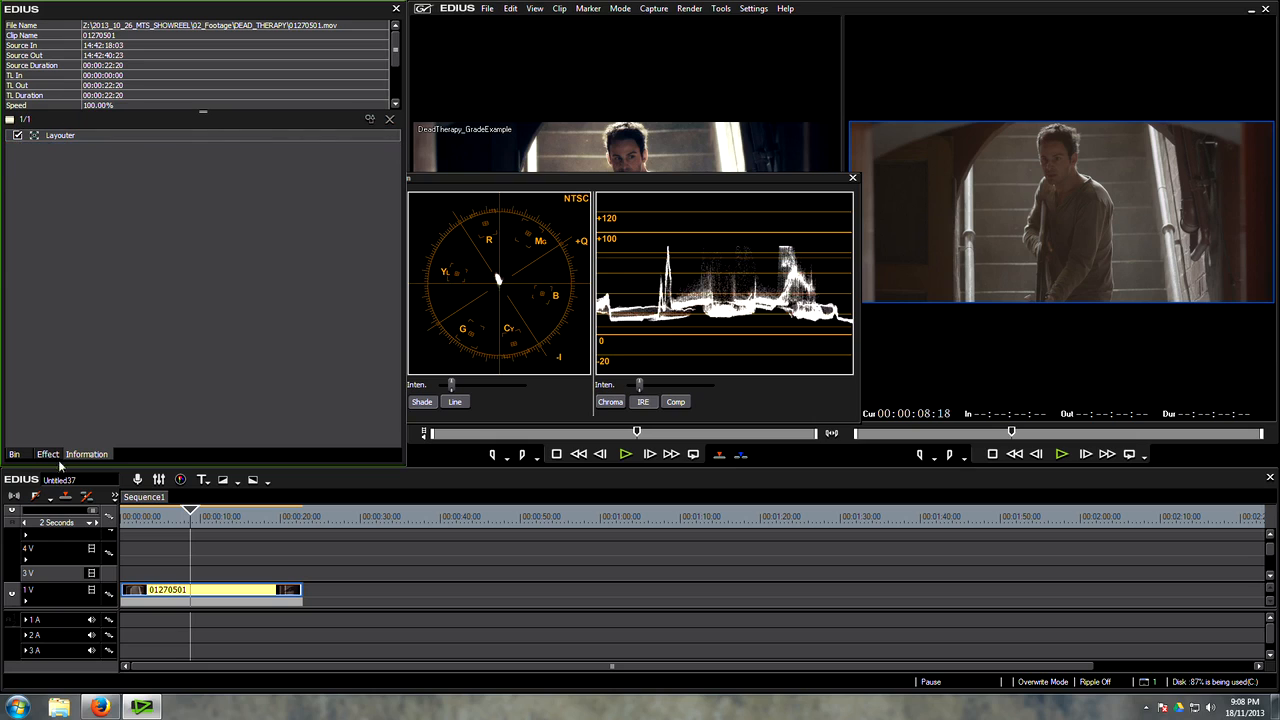
Step: Add a YUV Curve filter to the timeline clip 01270501, open its settings and move the dialog clear of the waveform
left_click(47, 454)
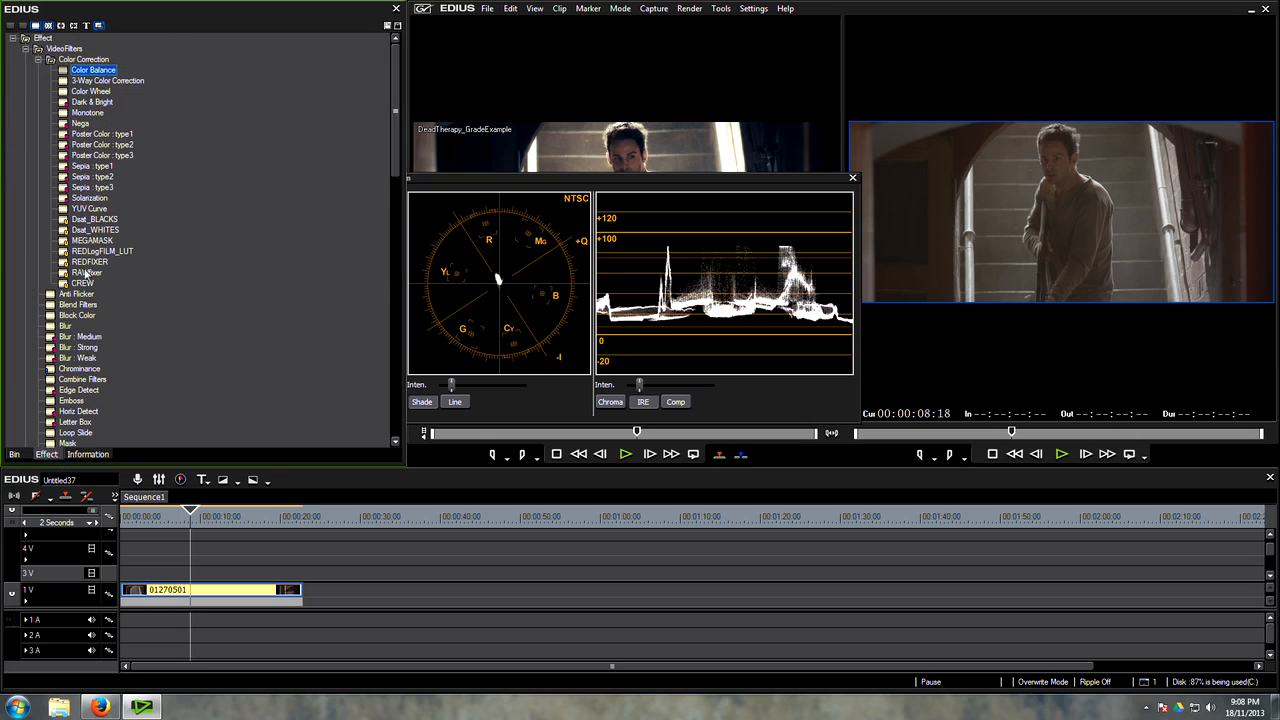
left_click_drag(92, 209, 278, 447)
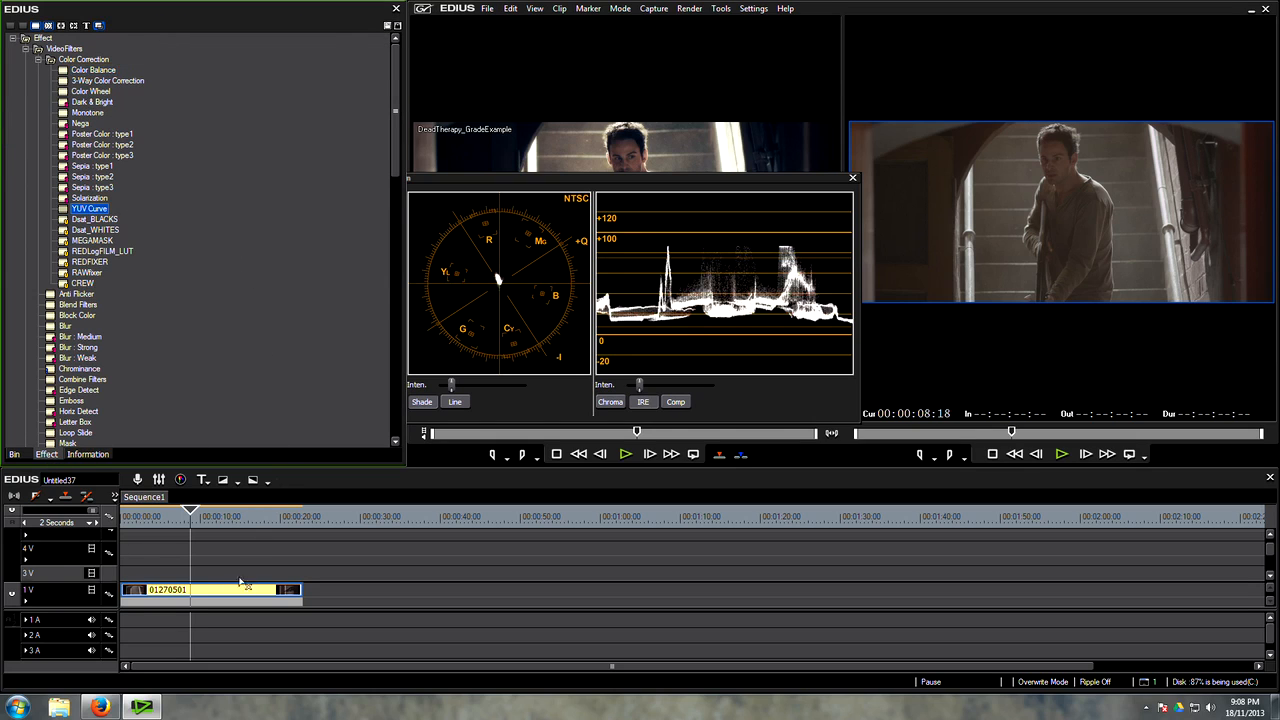
left_click_drag(240, 580, 240, 582)
left_click(88, 454)
double_click(56, 147)
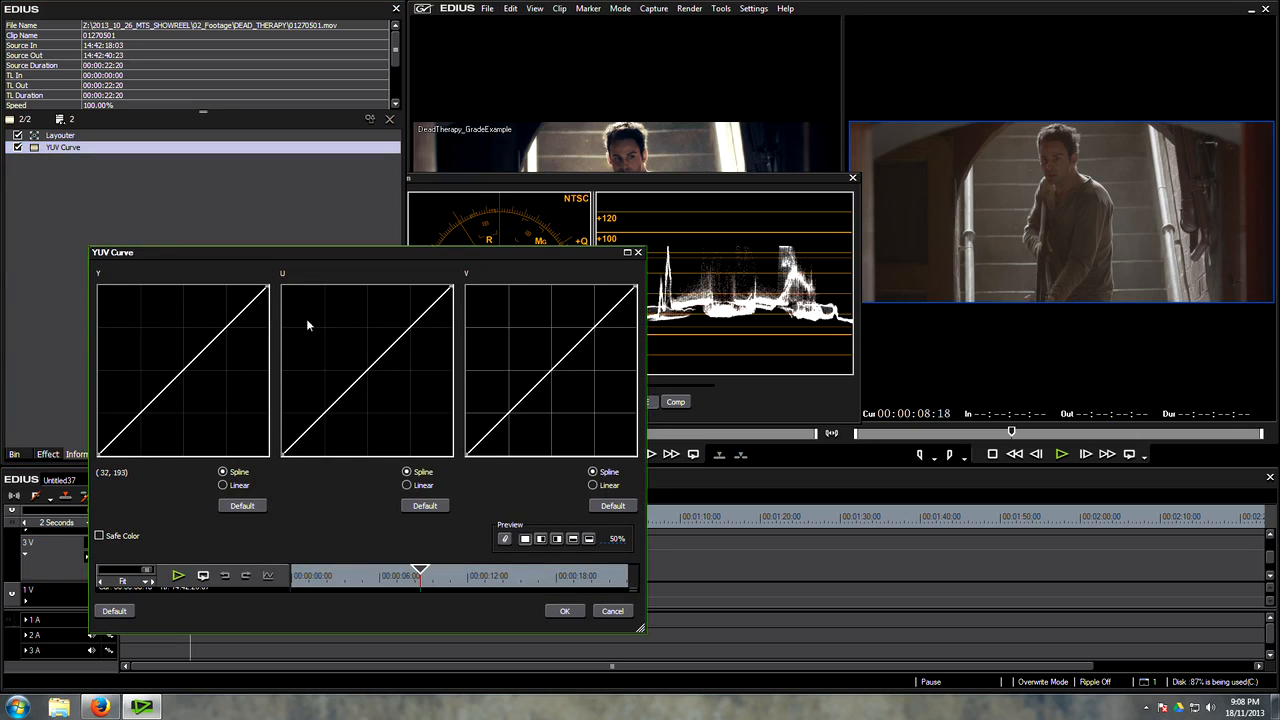
left_click_drag(443, 252, 394, 204)
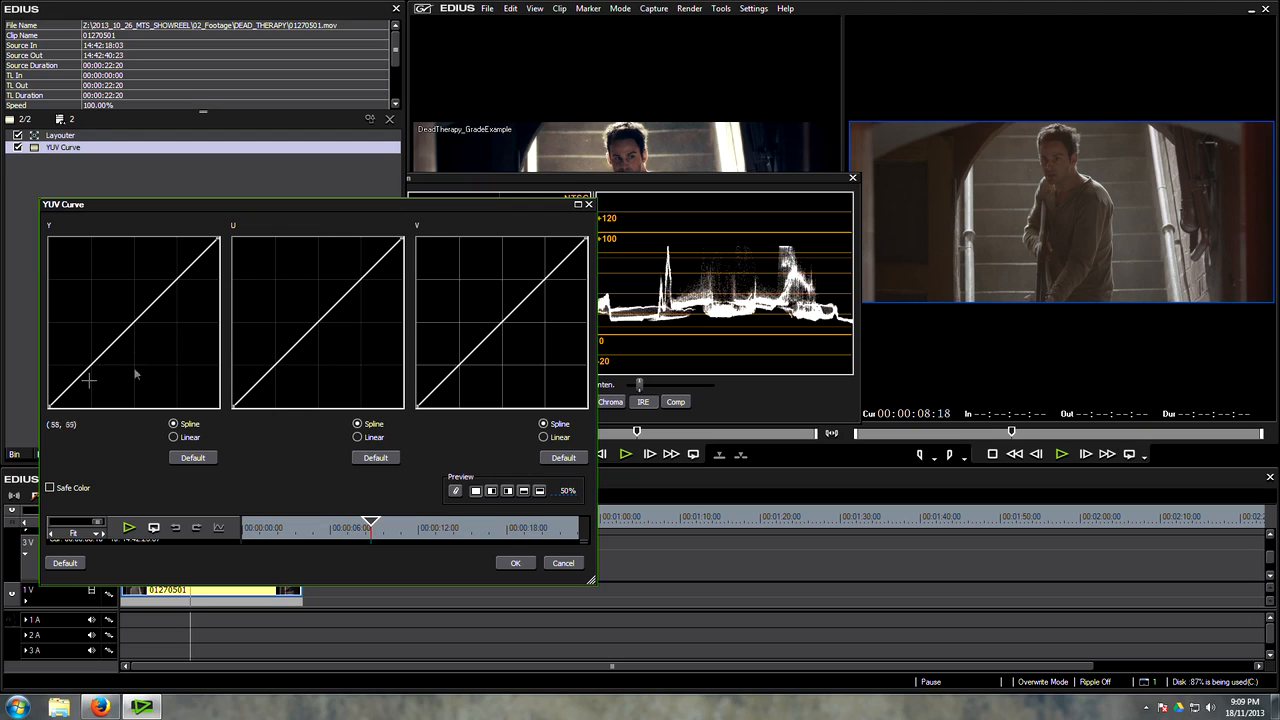
Step: Try lowering the shadows with several points on the Y curve, and remove the shadow and midtone points
left_click(90, 364)
left_click(126, 328)
mouse_move(88, 365)
left_mouse_down()
mouse_move(86, 380)
mouse_move(63, 371)
mouse_move(74, 386)
mouse_move(63, 377)
mouse_move(57, 389)
mouse_move(78, 384)
left_mouse_up()
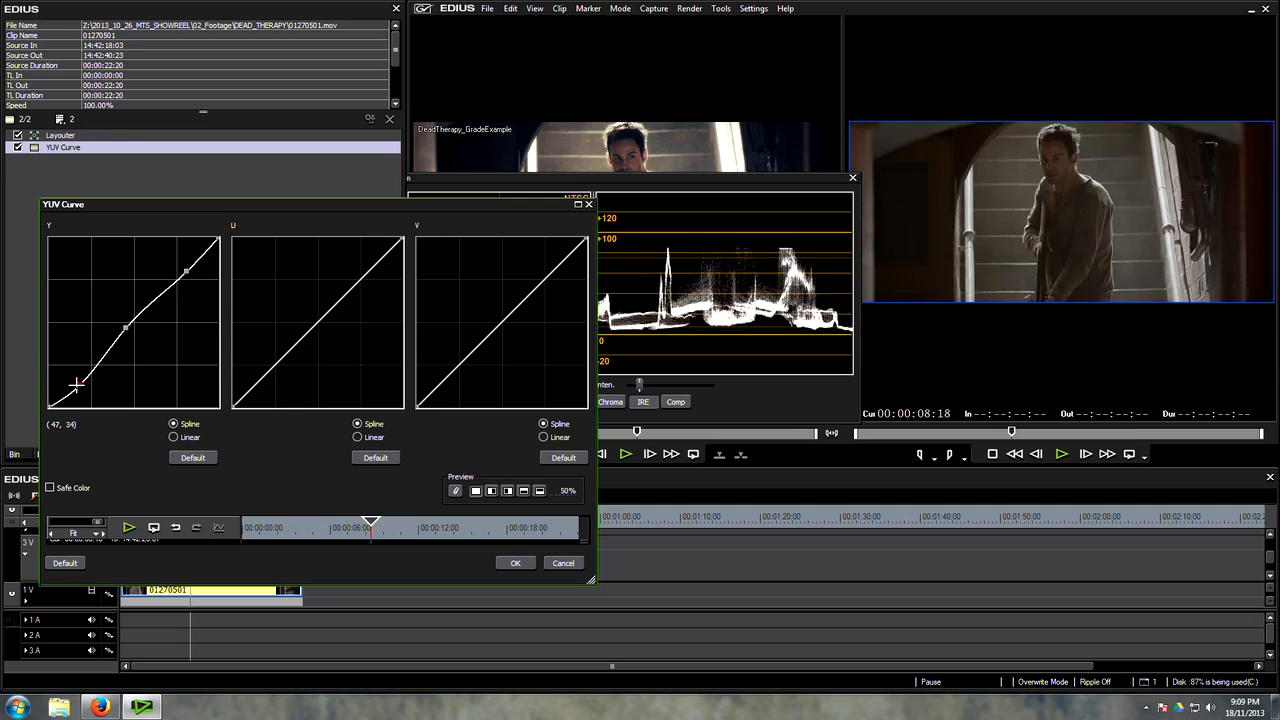
right_click(78, 384)
right_click(124, 326)
Step: Shape the Y curve into an S with one lowered shadow point and one raised highlight point
left_click_drag(131, 352, 88, 378)
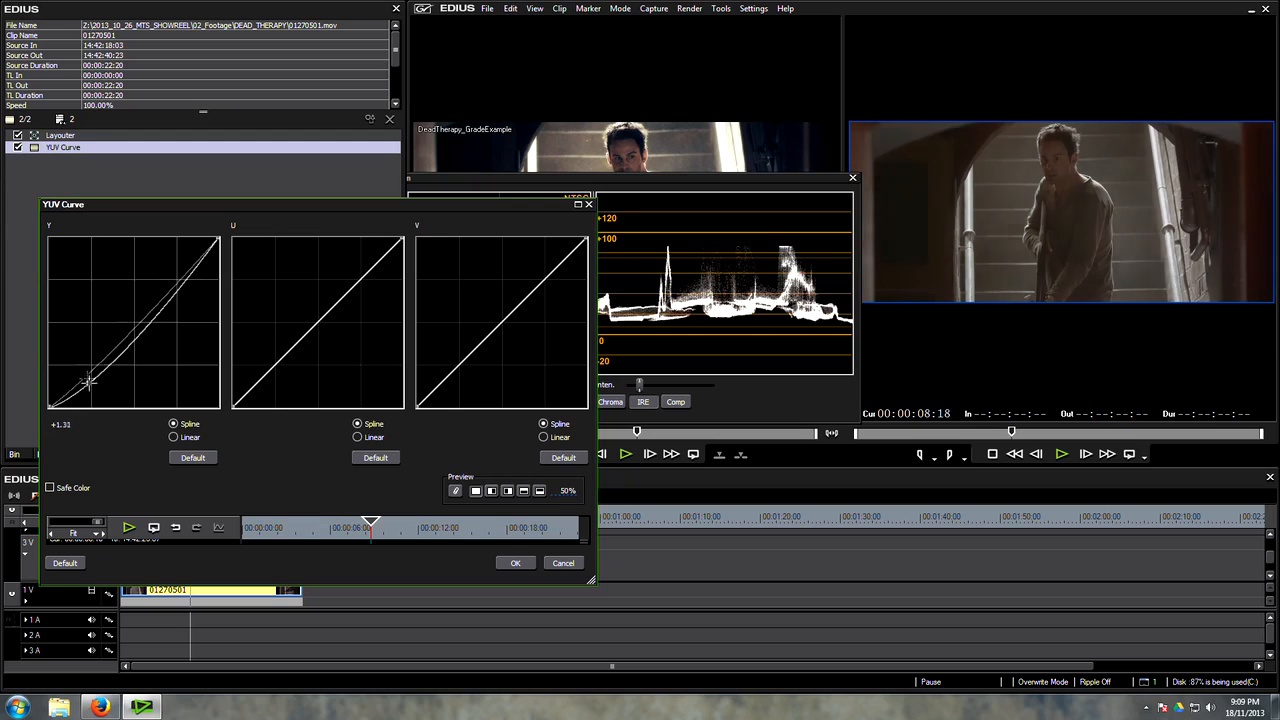
left_click_drag(164, 316, 147, 285)
left_click_drag(92, 388, 91, 382)
left_click_drag(147, 285, 143, 277)
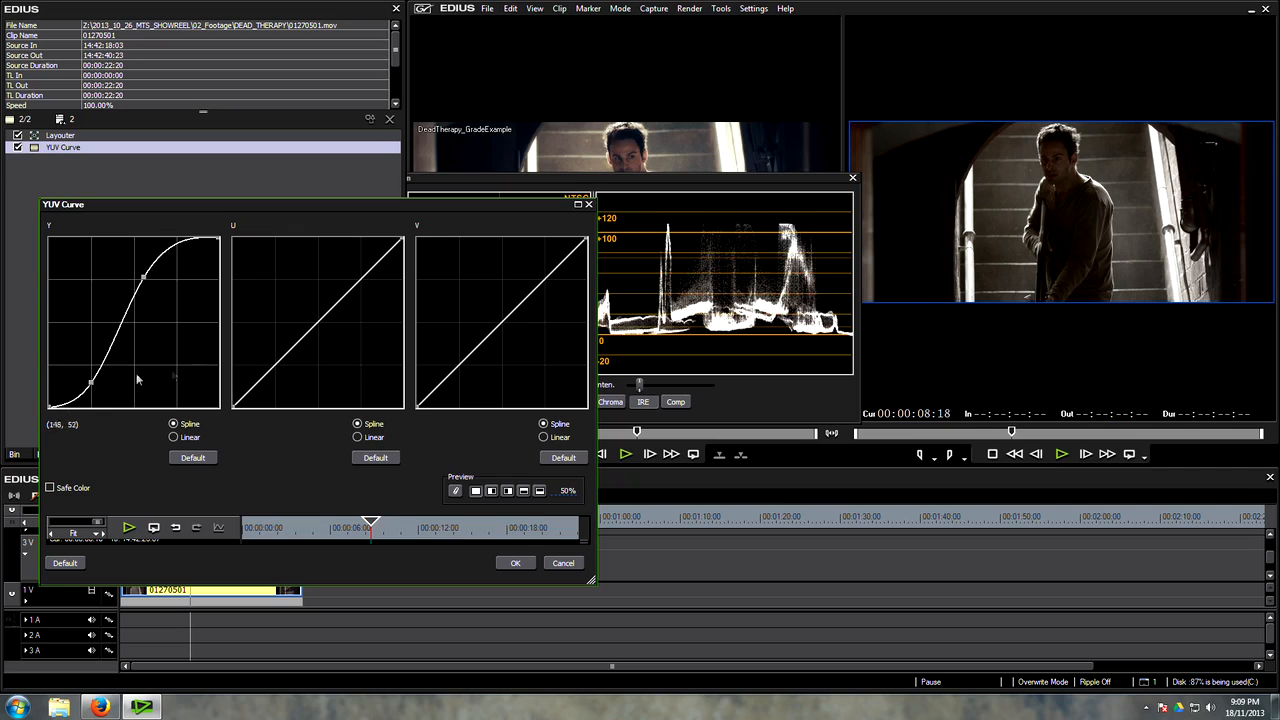
left_click_drag(91, 382, 88, 386)
left_click_drag(143, 280, 147, 286)
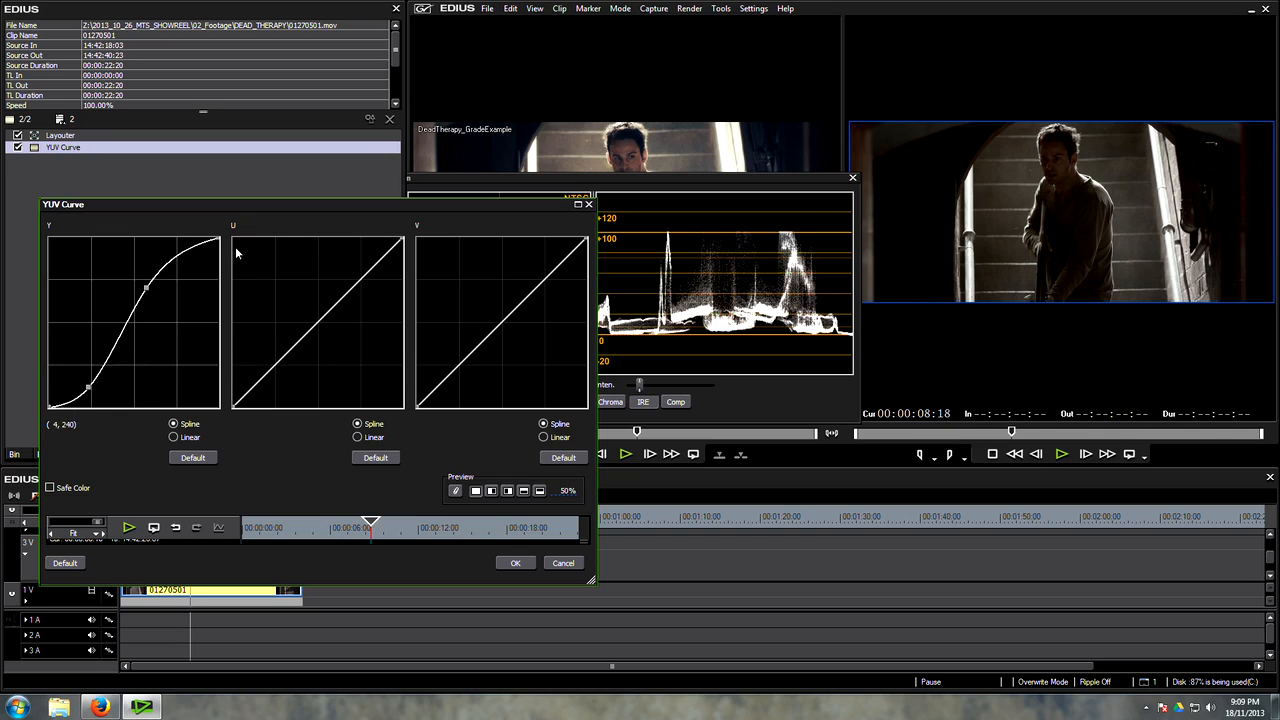
Step: Refine the Y curve with extra points in the shadows, midtones and highlights
mouse_move(89, 396)
left_mouse_down()
mouse_move(69, 404)
mouse_move(88, 379)
left_mouse_up()
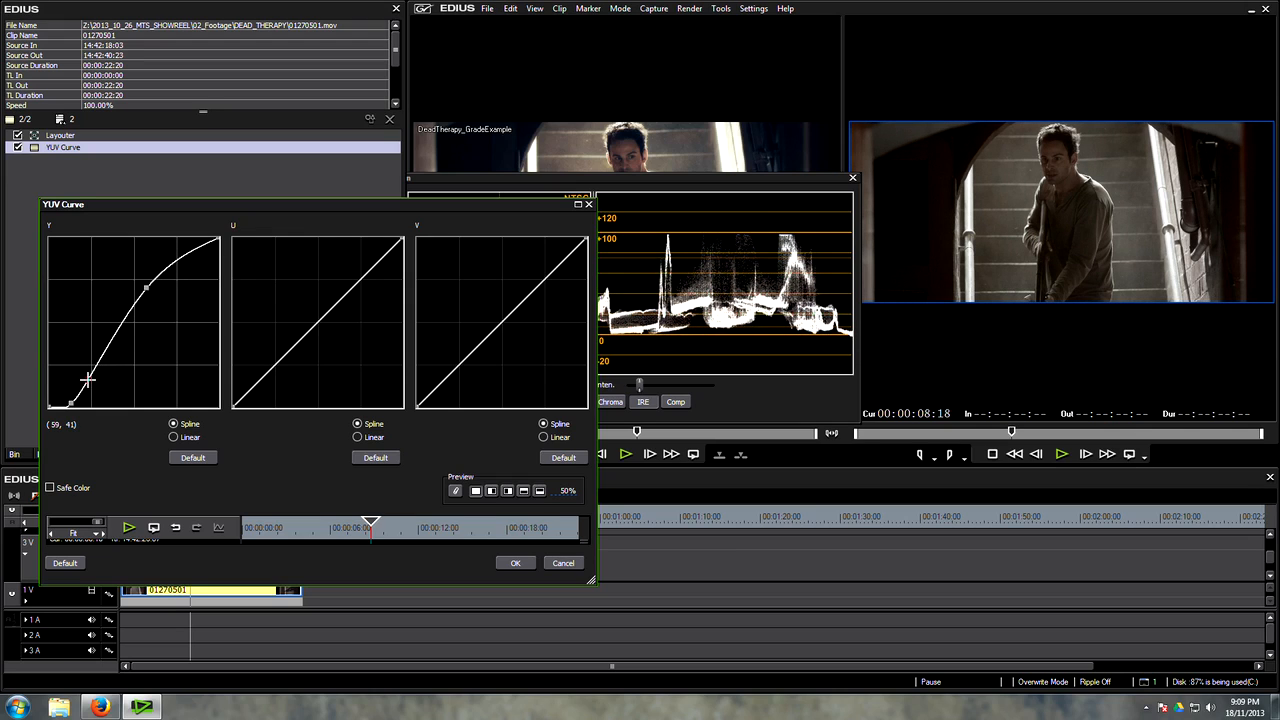
left_click_drag(175, 250, 183, 250)
left_click(100, 357)
left_click(134, 307)
left_click_drag(123, 325, 155, 329)
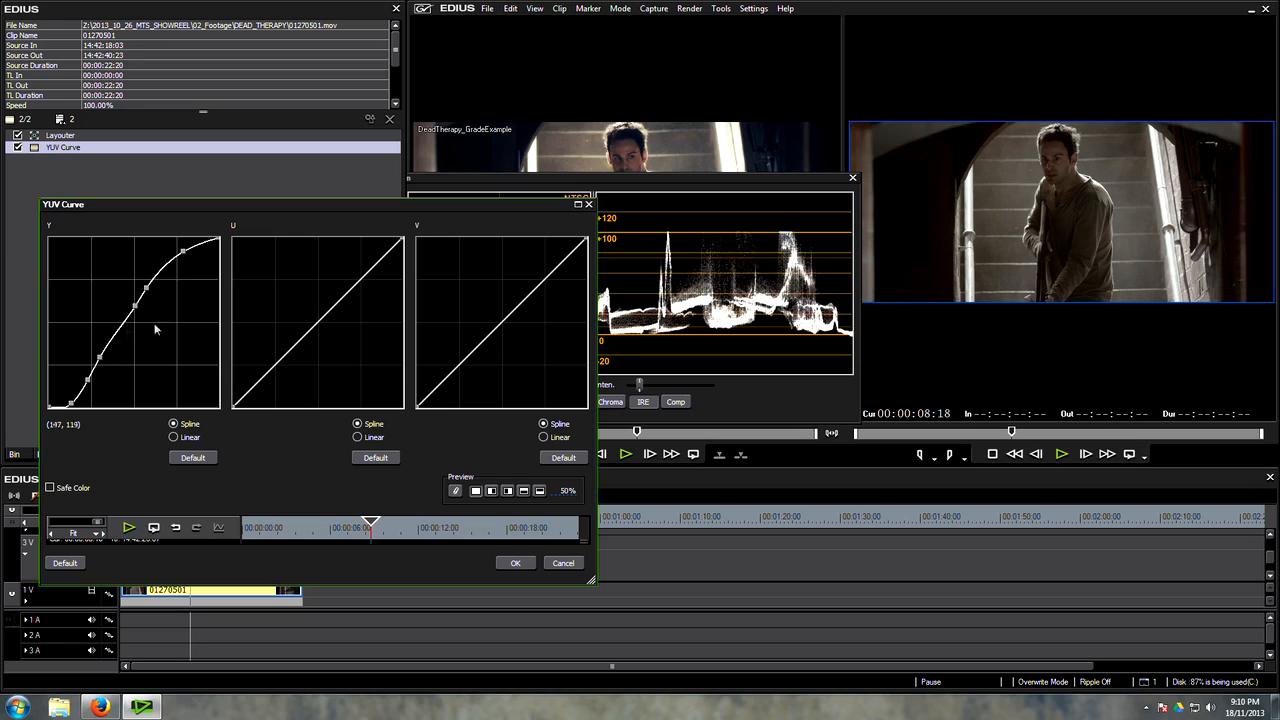
Step: Reset the Y curve and rebuild it with a point near black and a raised upper-midtone point, previewing at 100%
left_click(193, 457)
left_click_drag(80, 376, 63, 408)
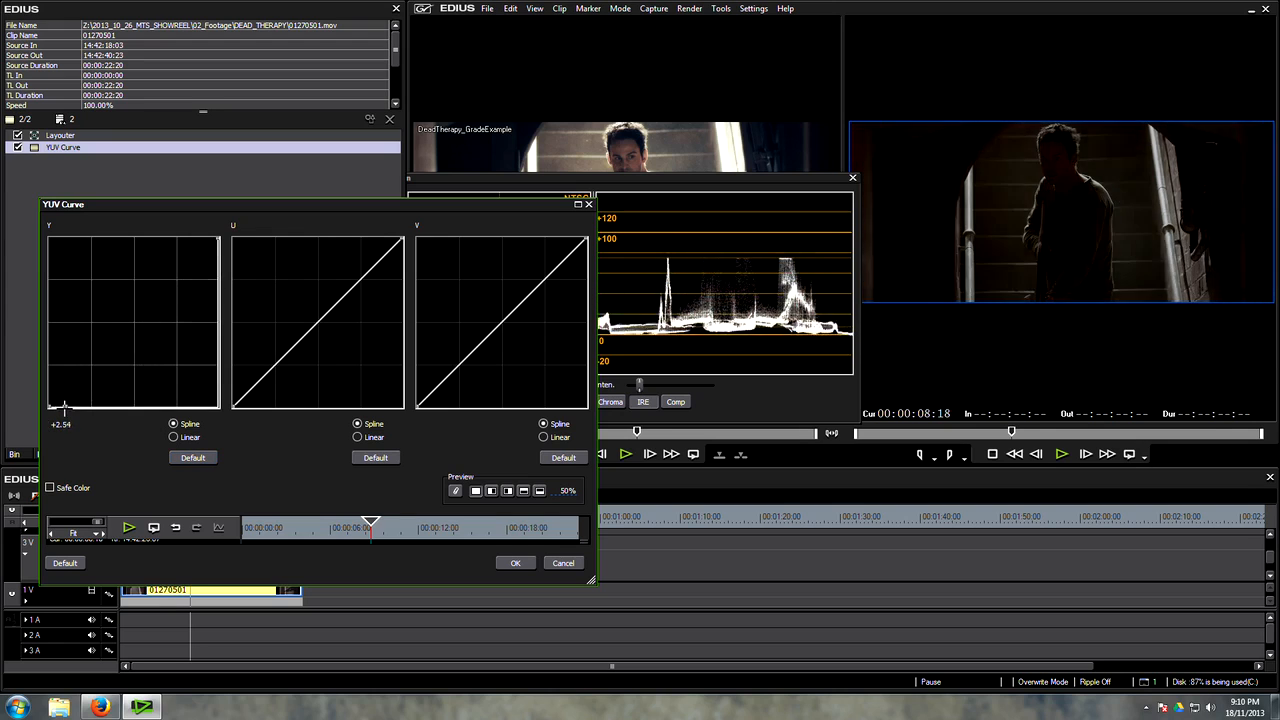
left_click_drag(128, 354, 140, 289)
left_click(492, 491)
left_click_drag(568, 493, 541, 171)
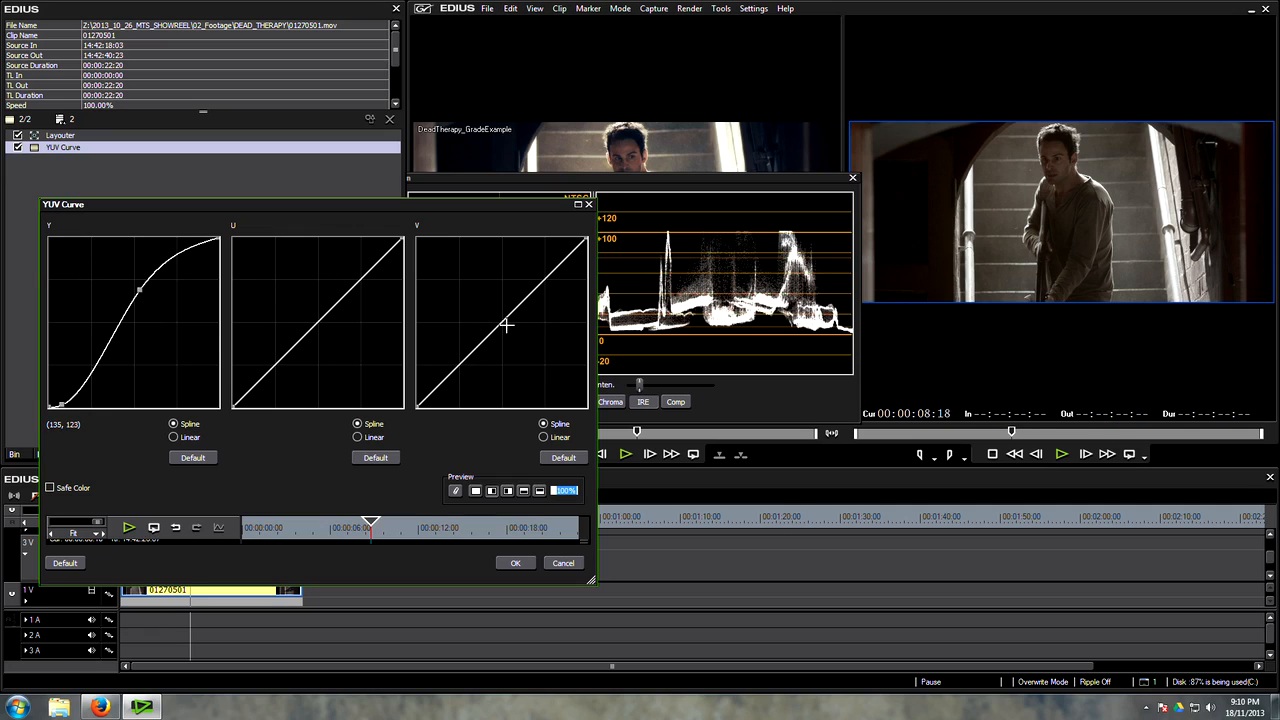
left_click_drag(60, 404, 60, 405)
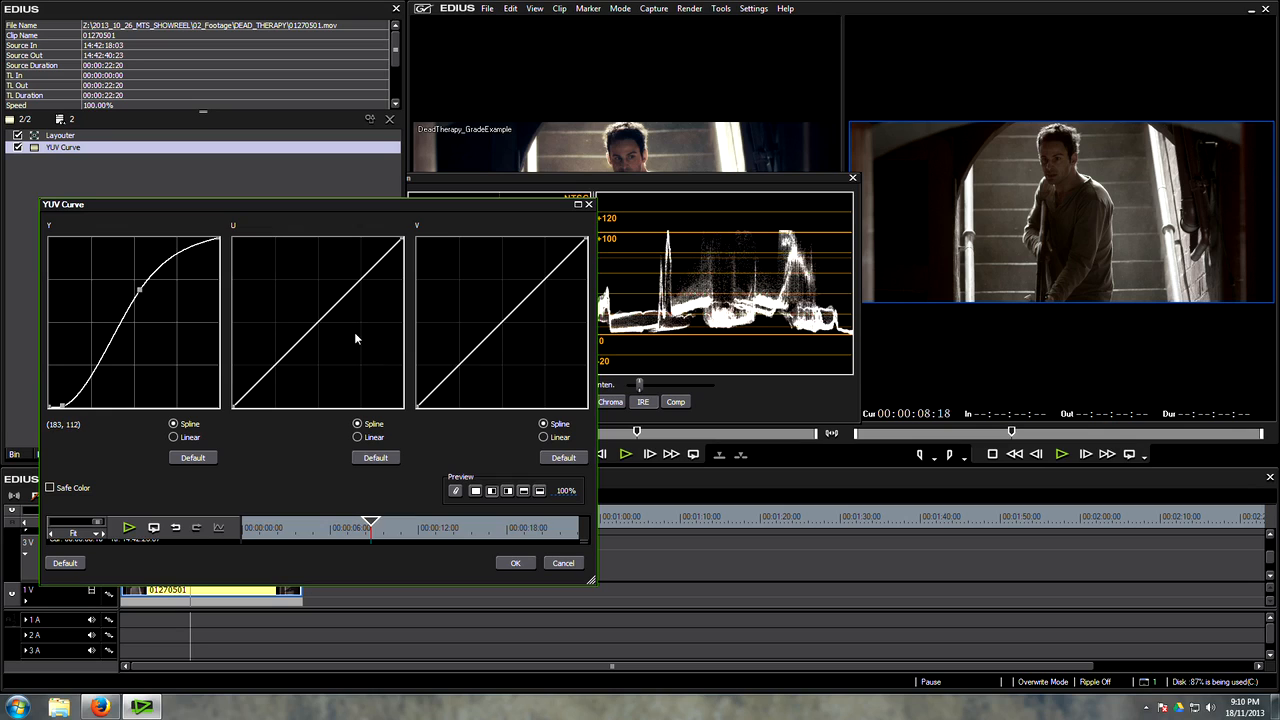
Step: Try an S-shaped U curve with a lowered and a raised point, and reset U to its default
left_click_drag(333, 312, 534, 360)
key("Delete")
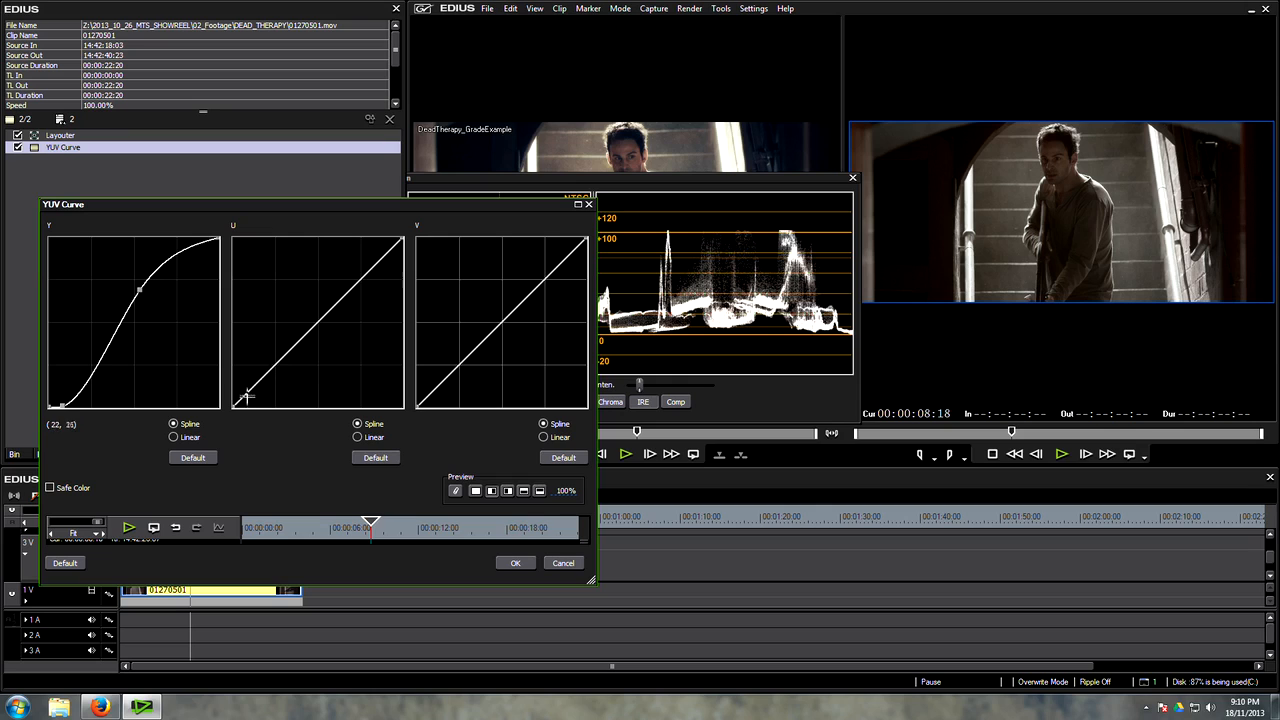
left_click_drag(245, 397, 273, 389)
left_click_drag(322, 318, 350, 278)
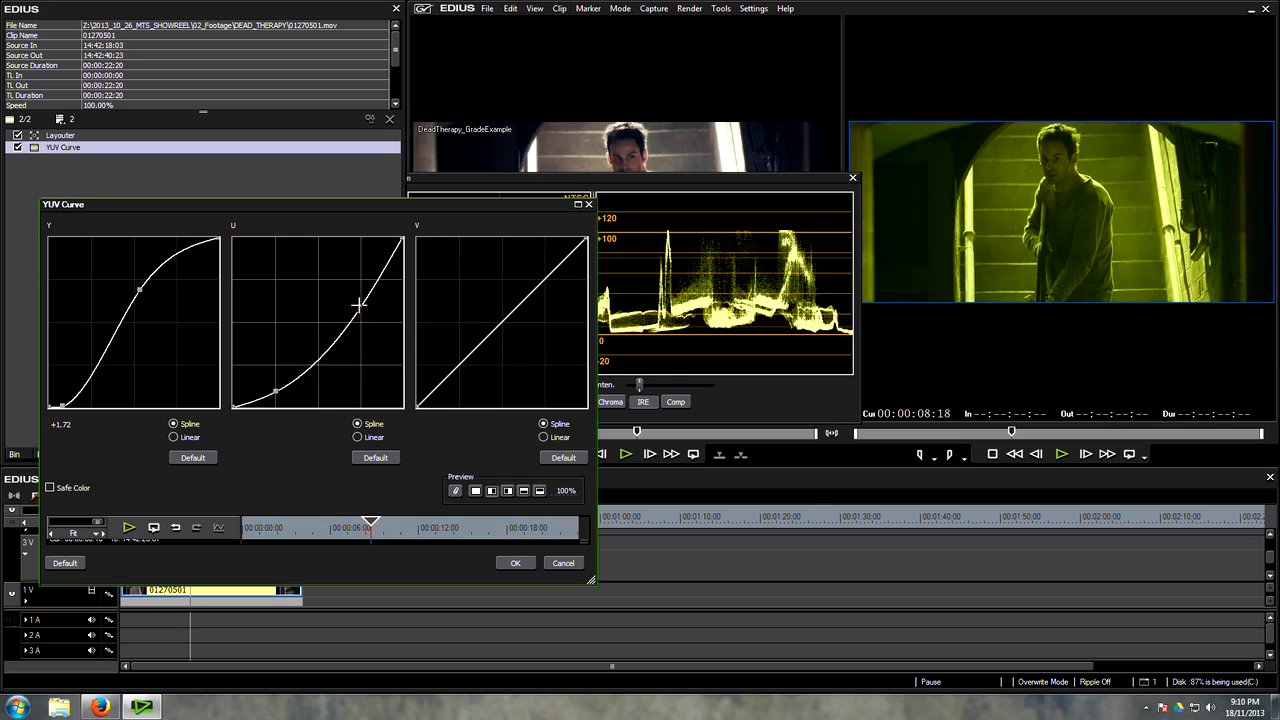
left_click(375, 458)
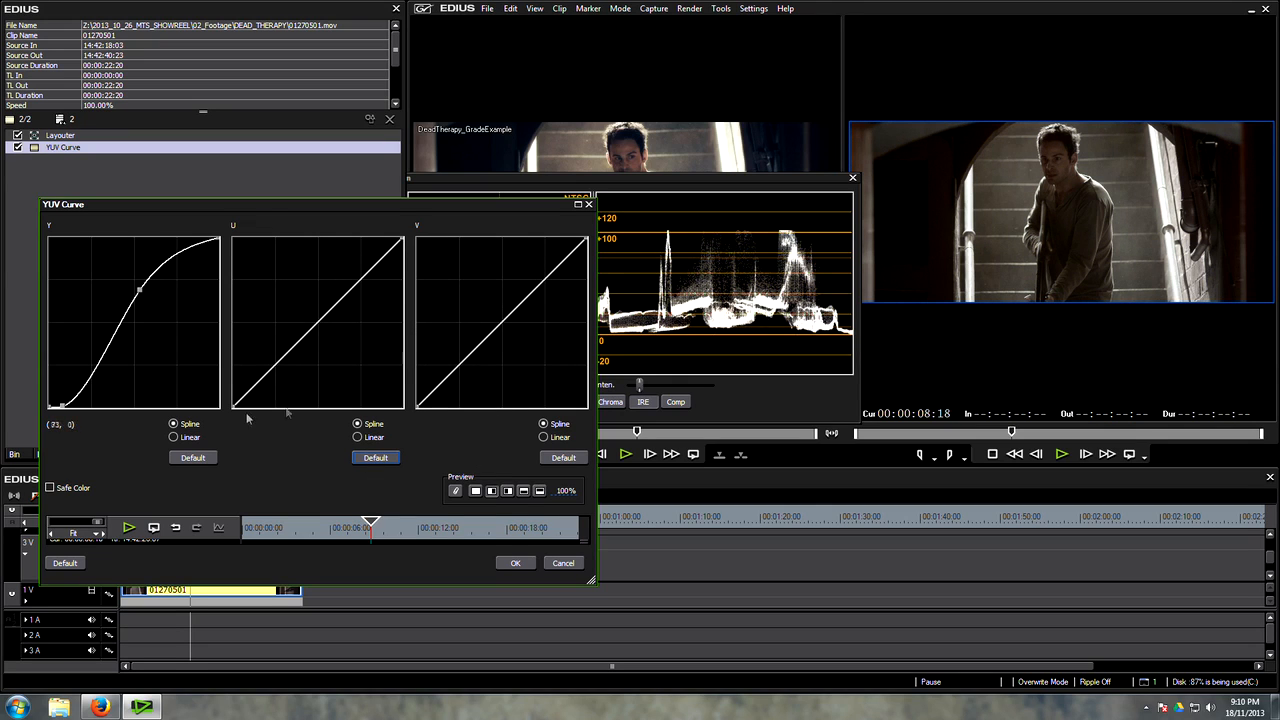
Step: Steepen the U and V curves by moving both endpoints of each inward by about a quarter of the graph width
left_click_drag(231, 404, 275, 406)
left_click_drag(401, 238, 361, 238)
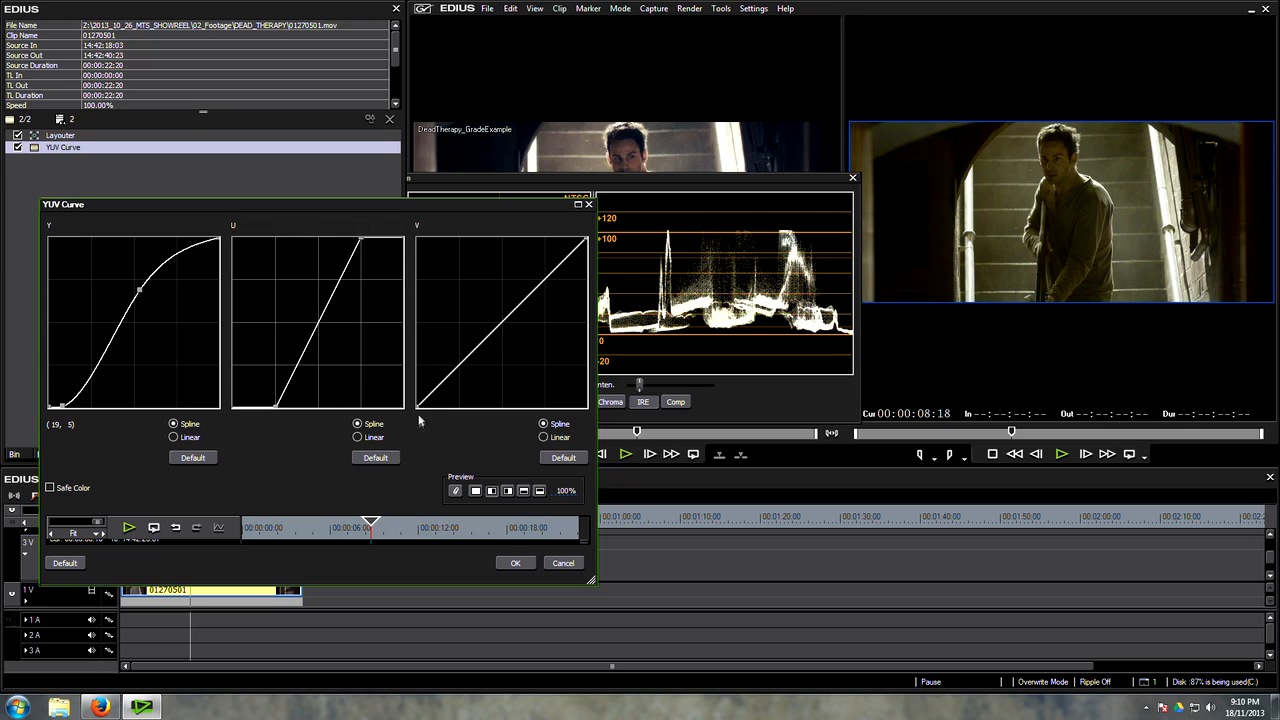
left_click_drag(418, 406, 458, 406)
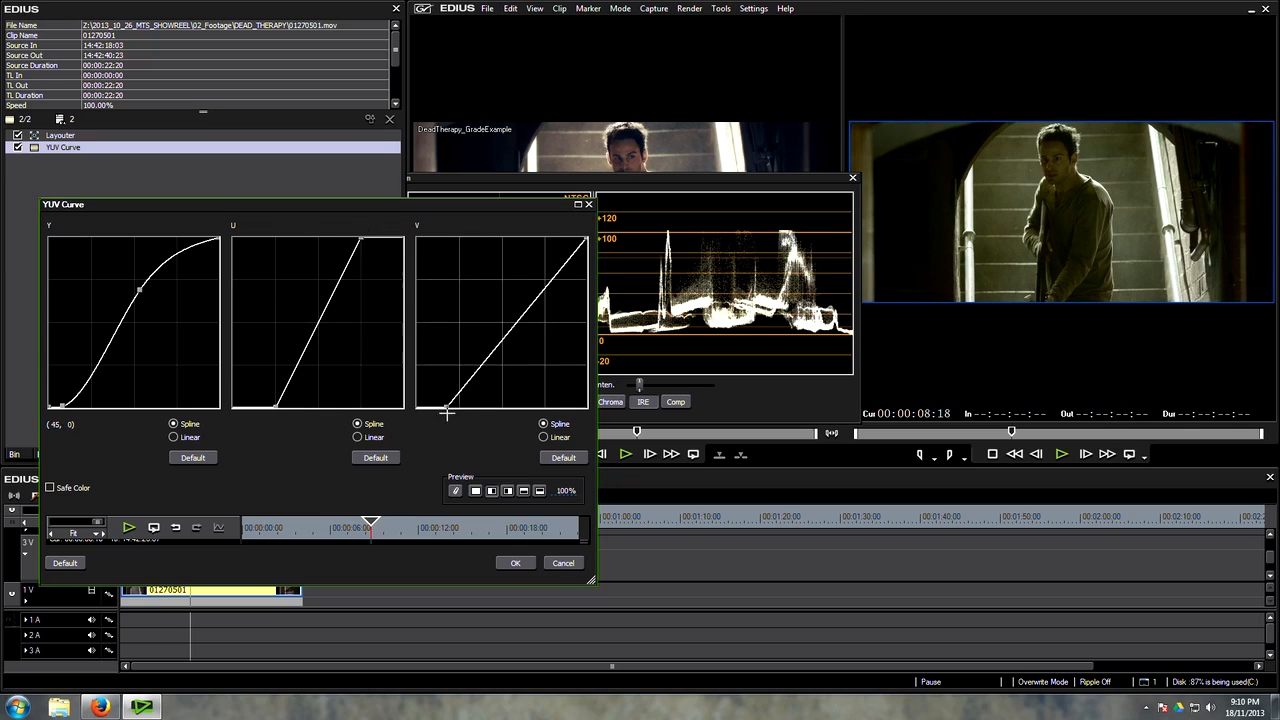
left_click_drag(581, 238, 551, 236)
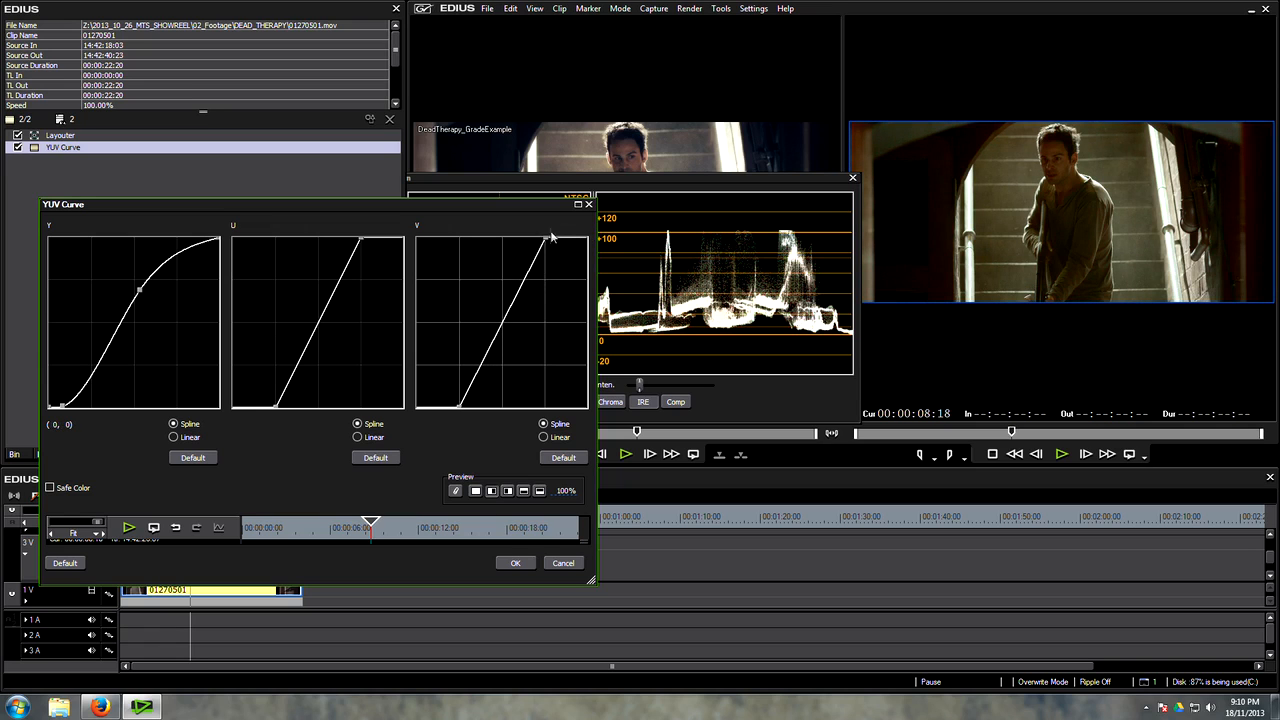
Step: Uncover the graded example by moving the scope window, and fine-tune the lower U endpoint and the upper V endpoint
left_click_drag(508, 176, 718, 365)
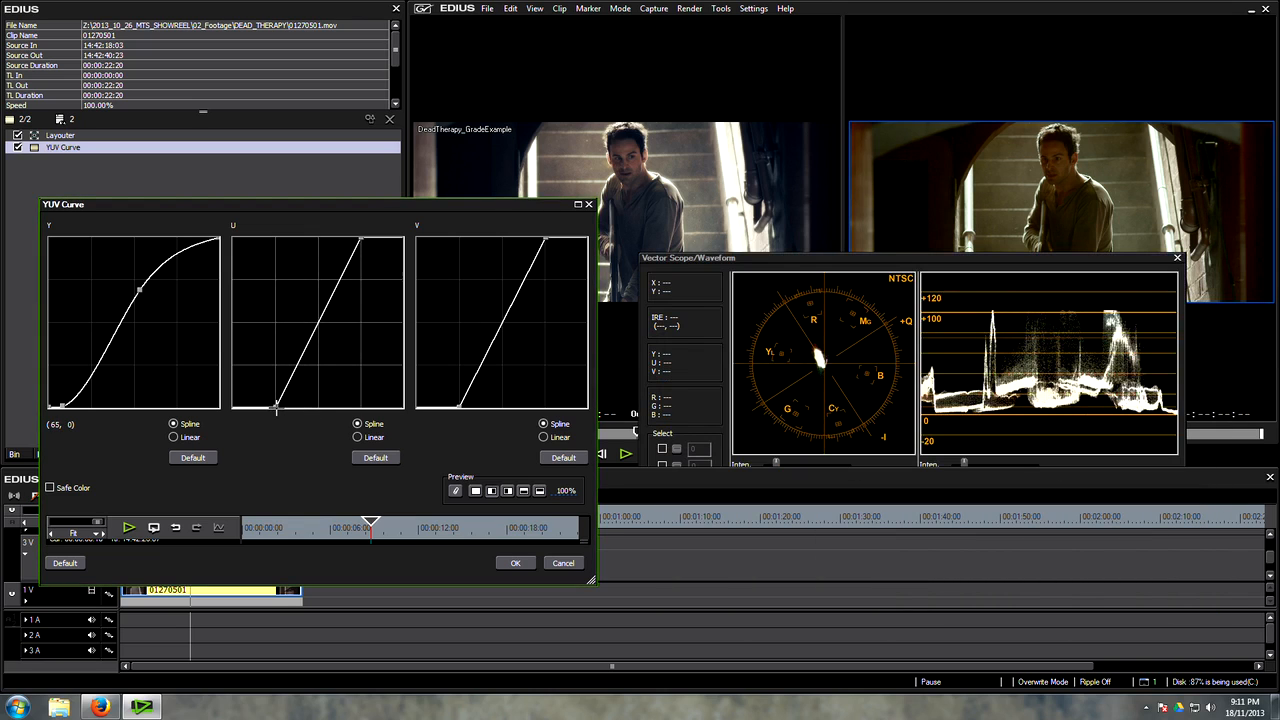
left_click_drag(277, 410, 271, 411)
left_click_drag(545, 238, 547, 236)
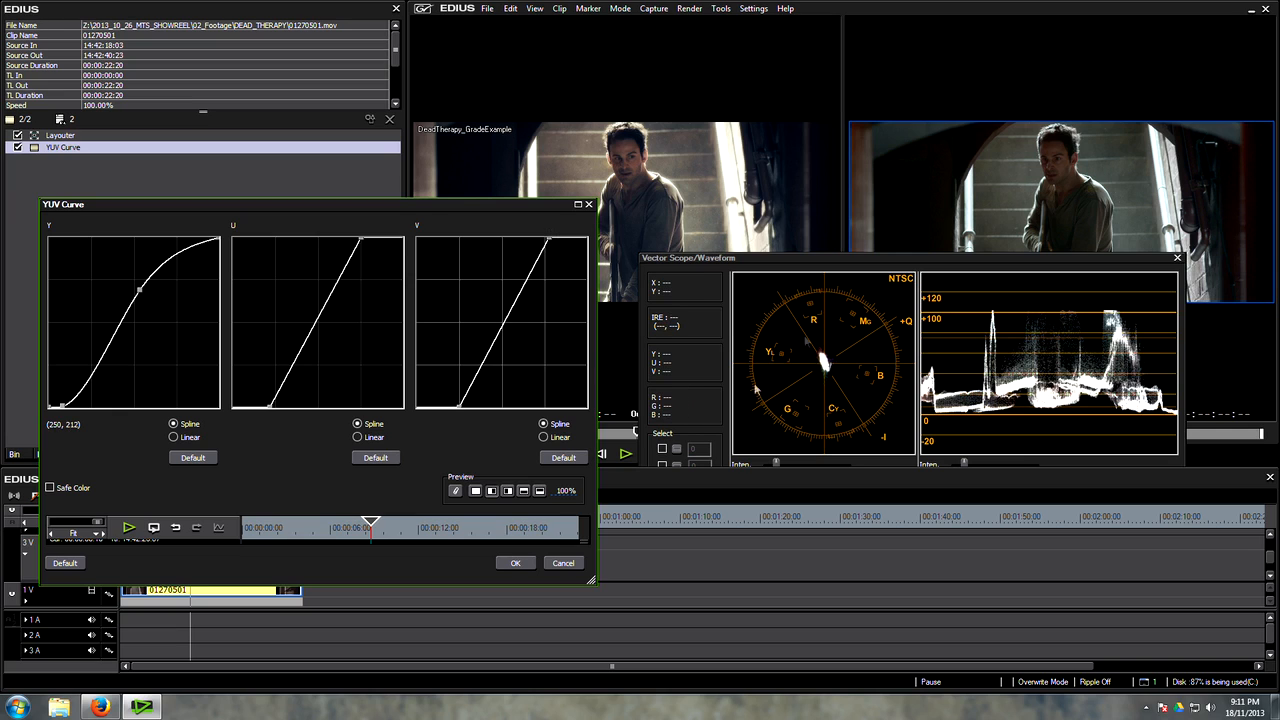
Step: Compare the clip with and without the curves using the preview split at 0% and 100%, and accept the YUV Curve settings
left_click_drag(565, 492, 549, 492)
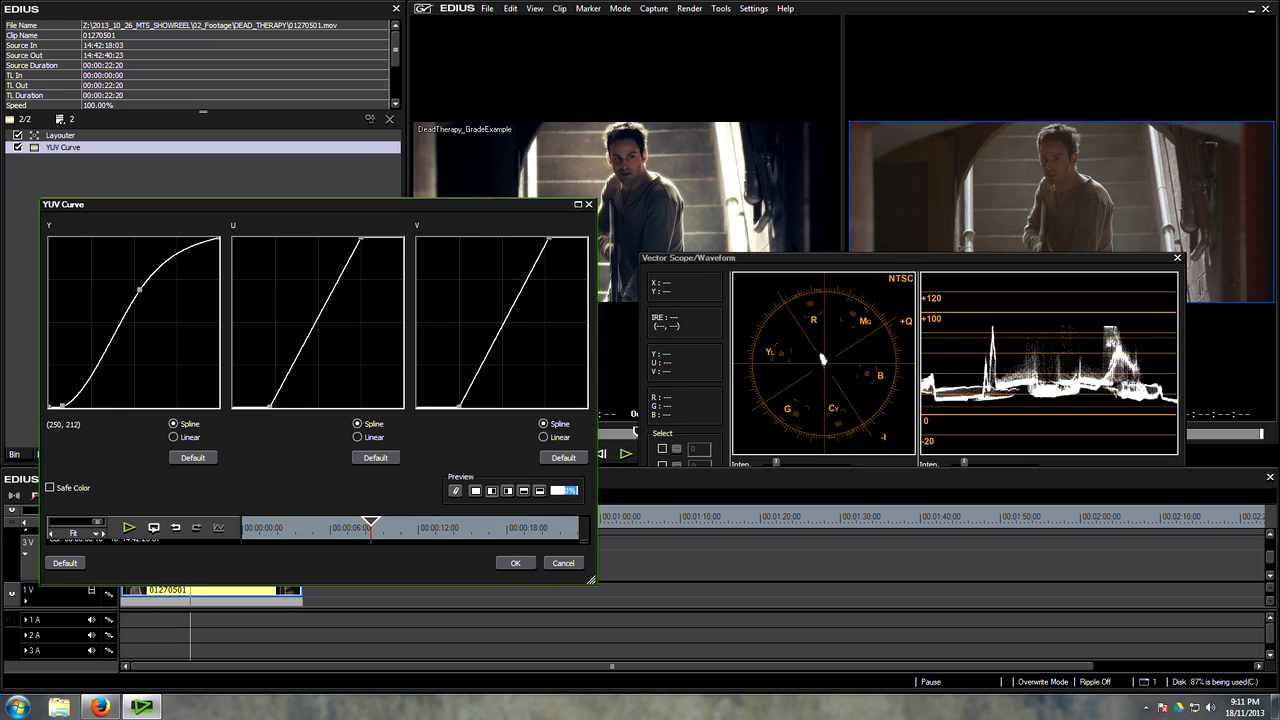
left_click_drag(546, 585, 515, 432)
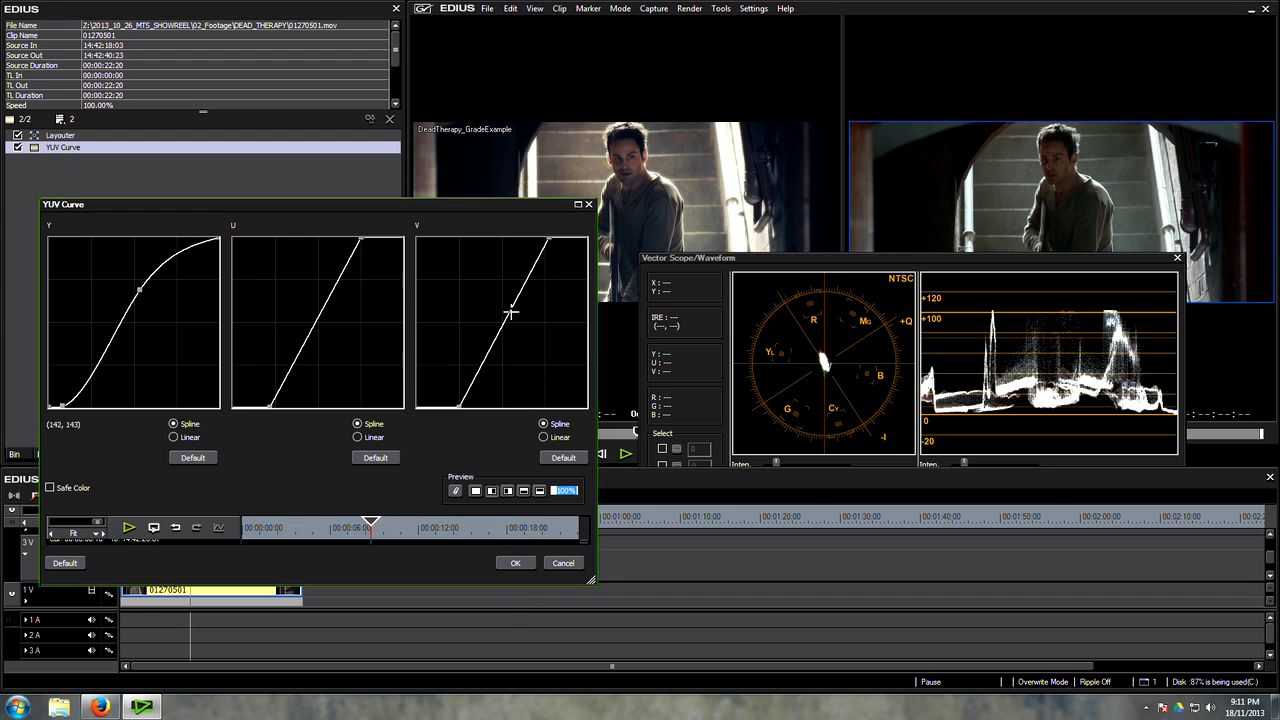
left_click(516, 565)
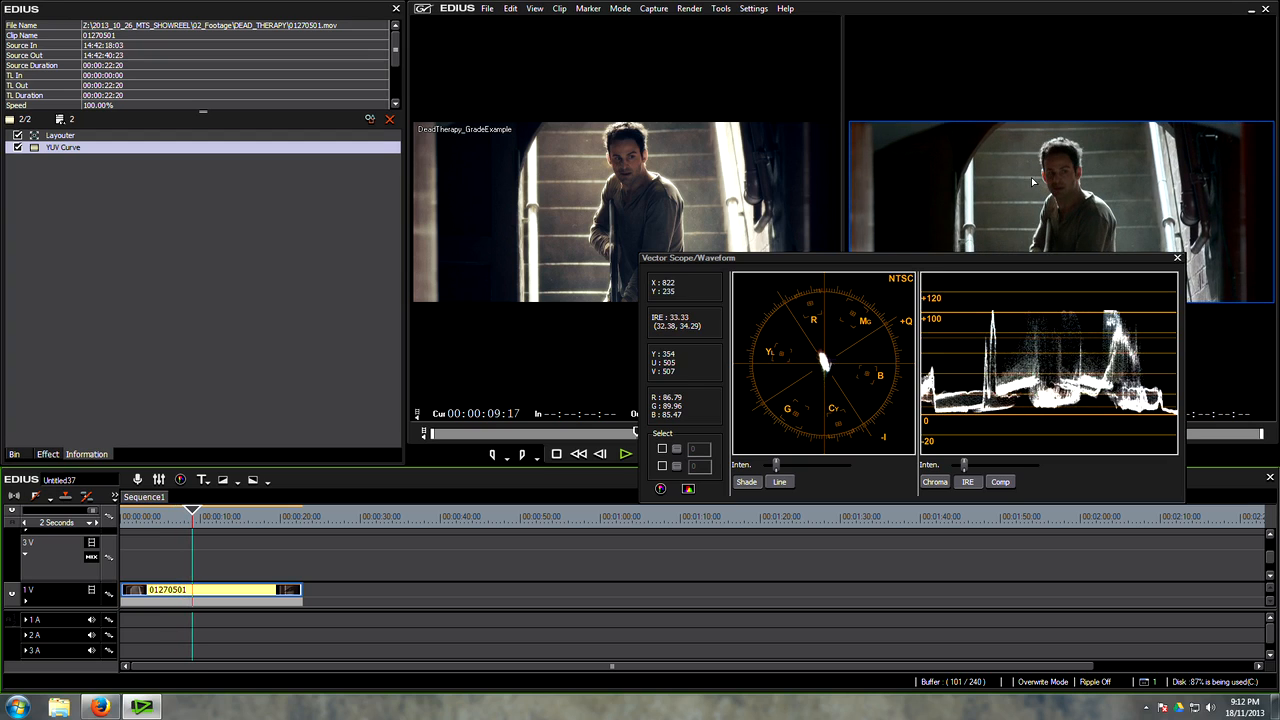
Step: Choose 10bit as the video quantization bit rate in the current project settings and confirm them
left_click(750, 10)
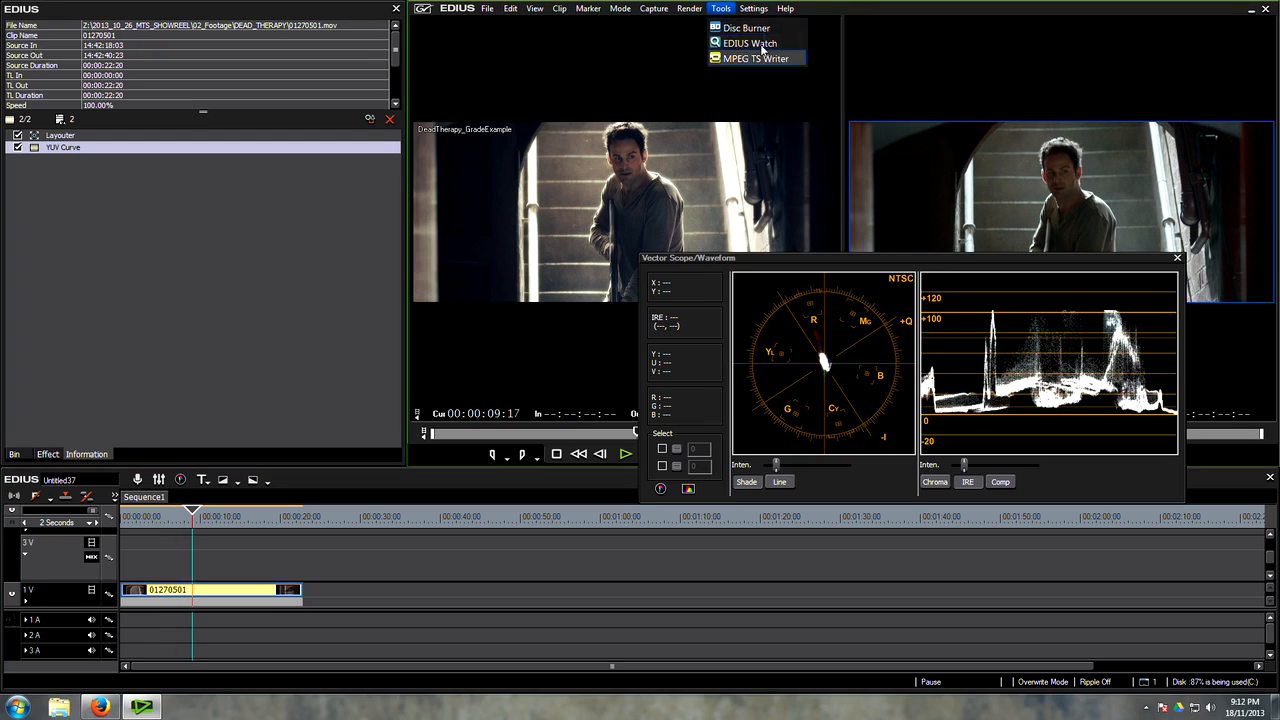
left_click(777, 66)
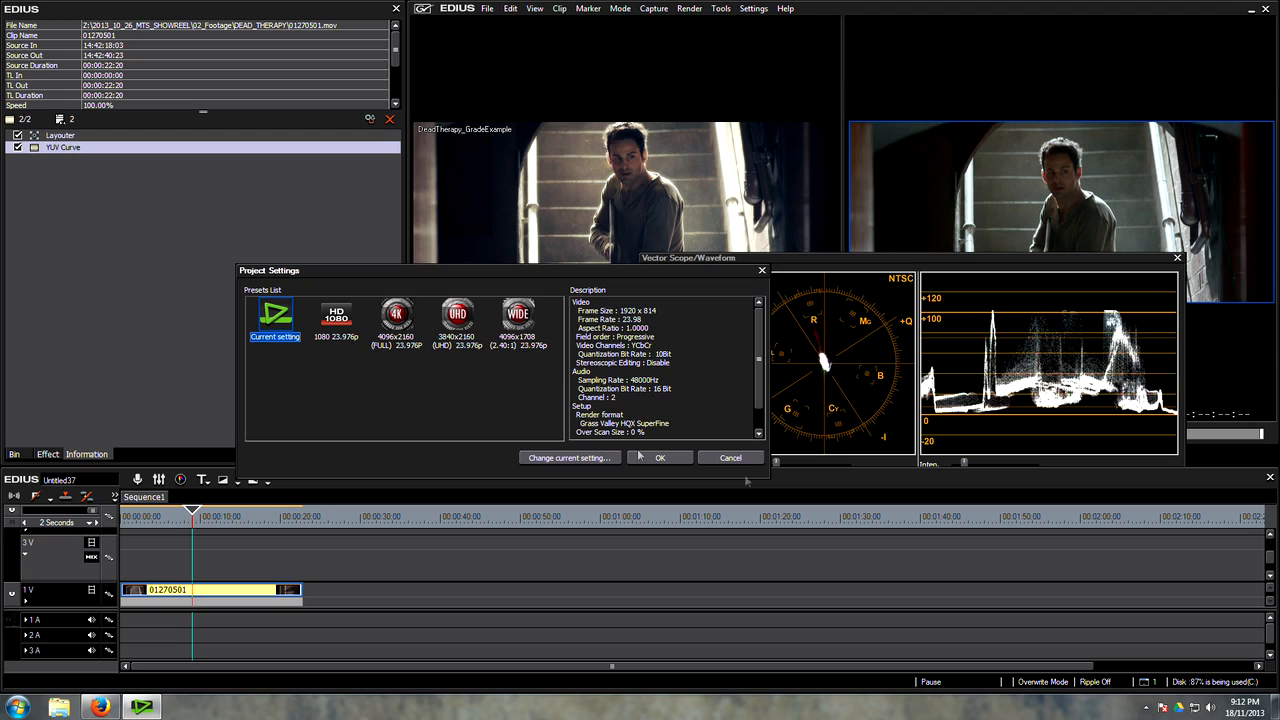
left_click(565, 458)
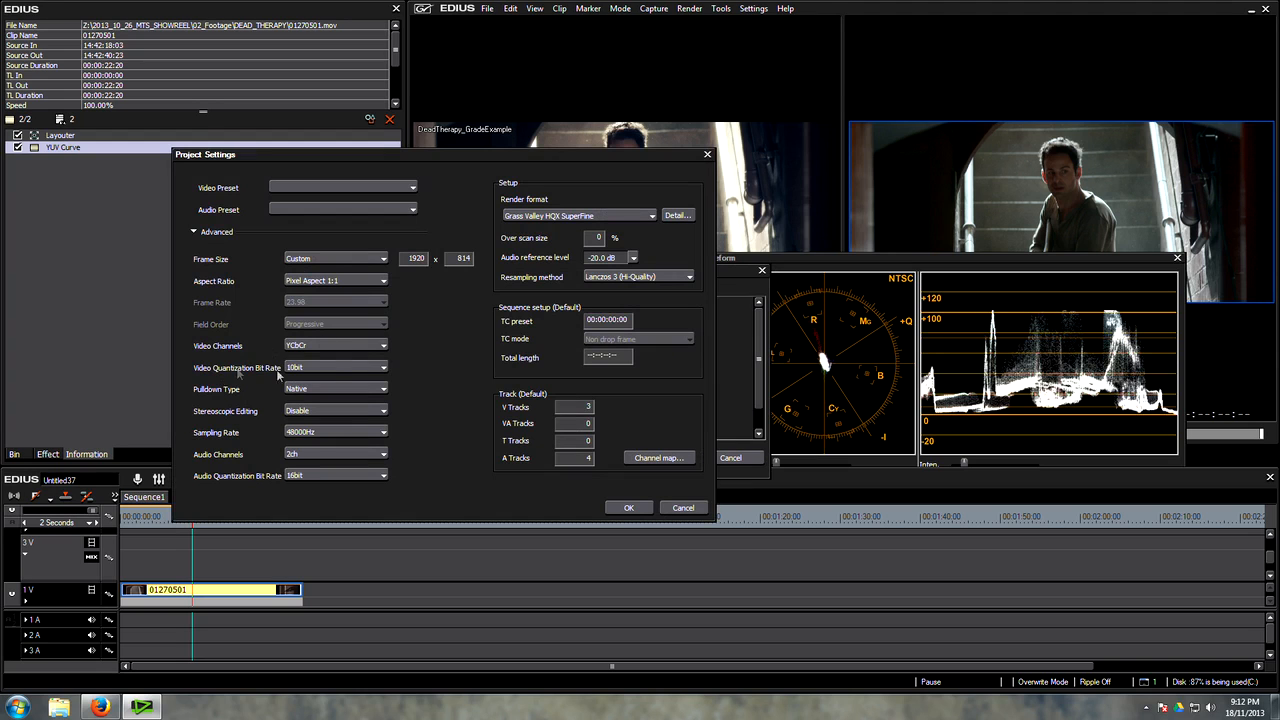
left_click(336, 368)
left_click(320, 391)
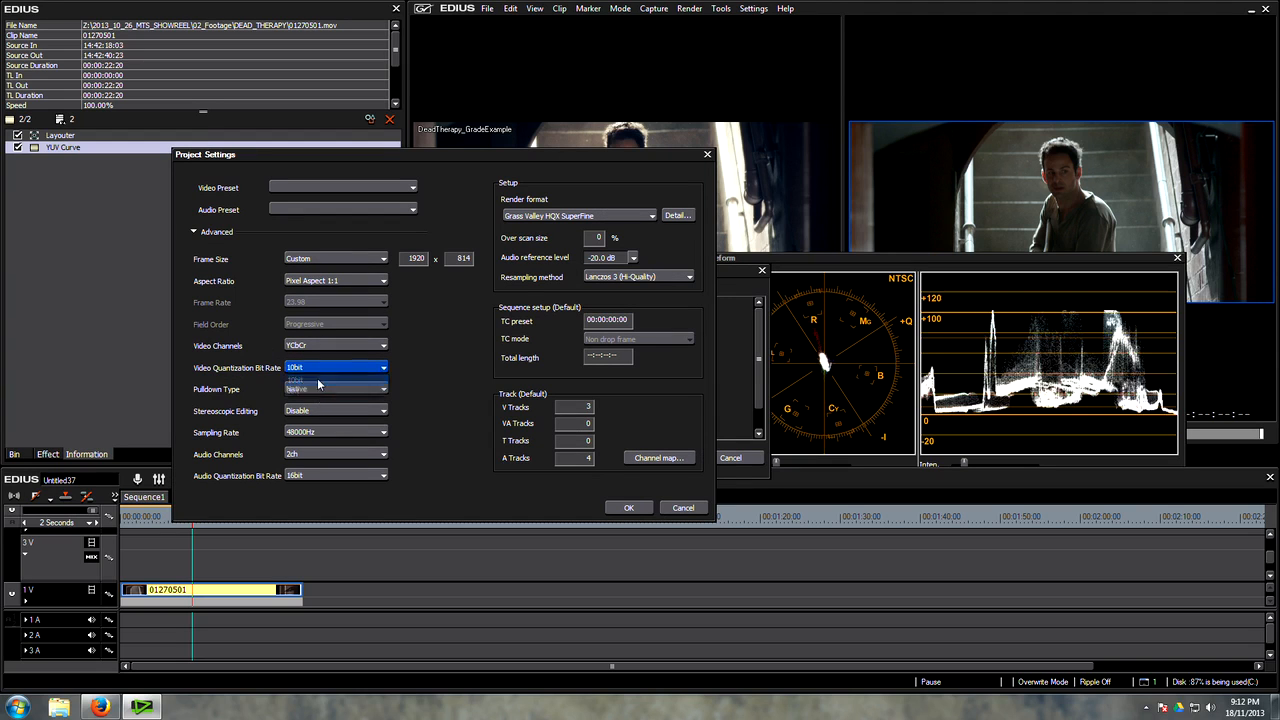
left_click(629, 508)
key("Return")
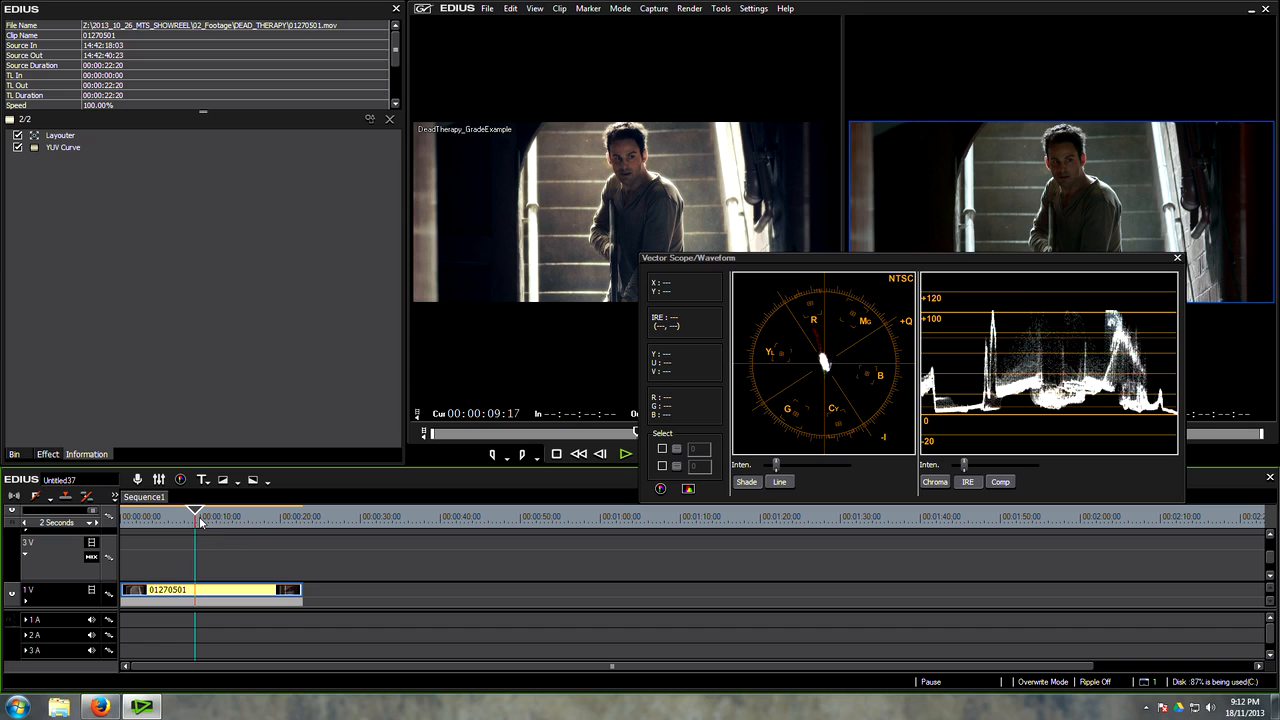
Step: Review the graded clip full screen at two nearby frames around the 9-second mark and return to the editing layout
left_click_drag(194, 520, 200, 521)
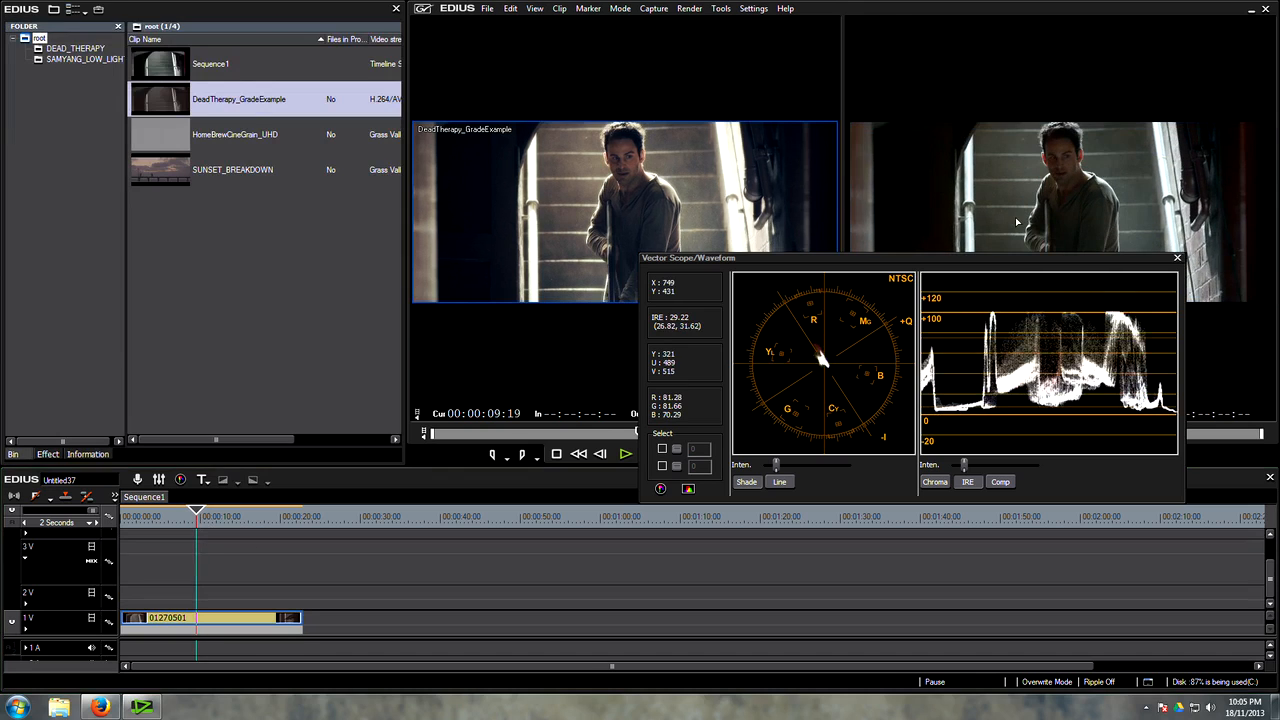
double_click(1016, 219)
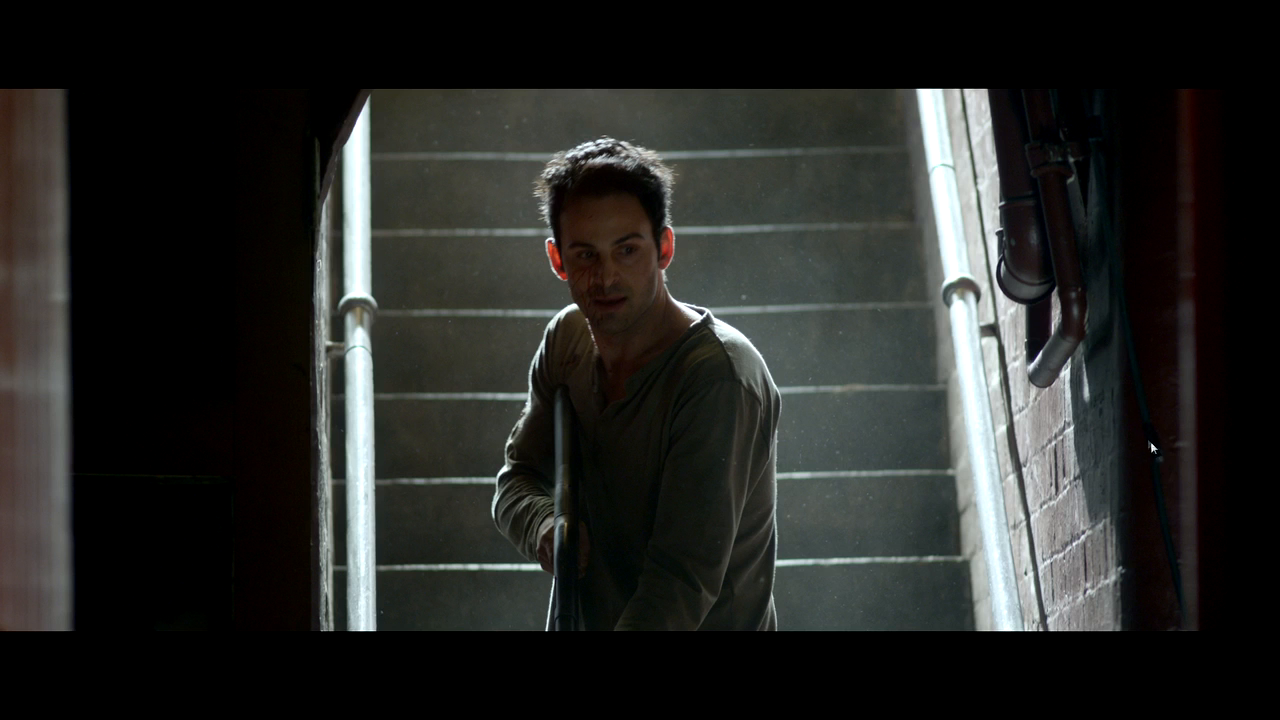
key("Escape")
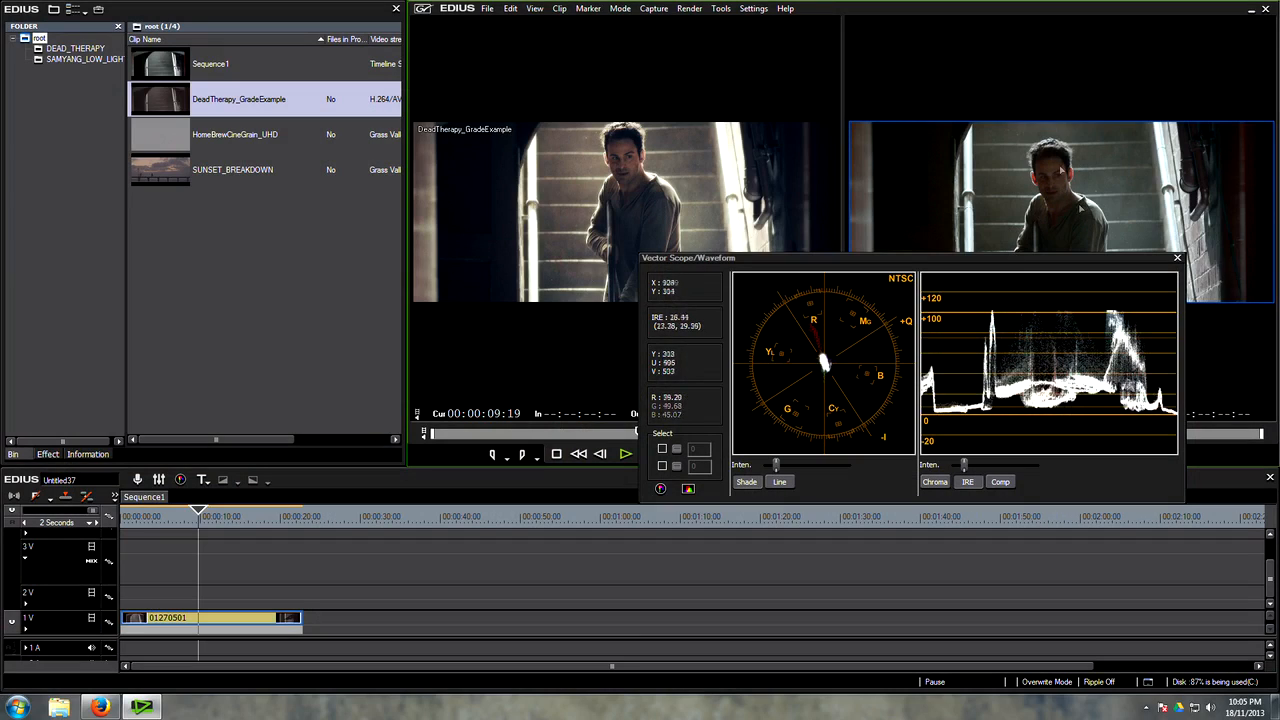
left_click(197, 516)
double_click(1108, 218)
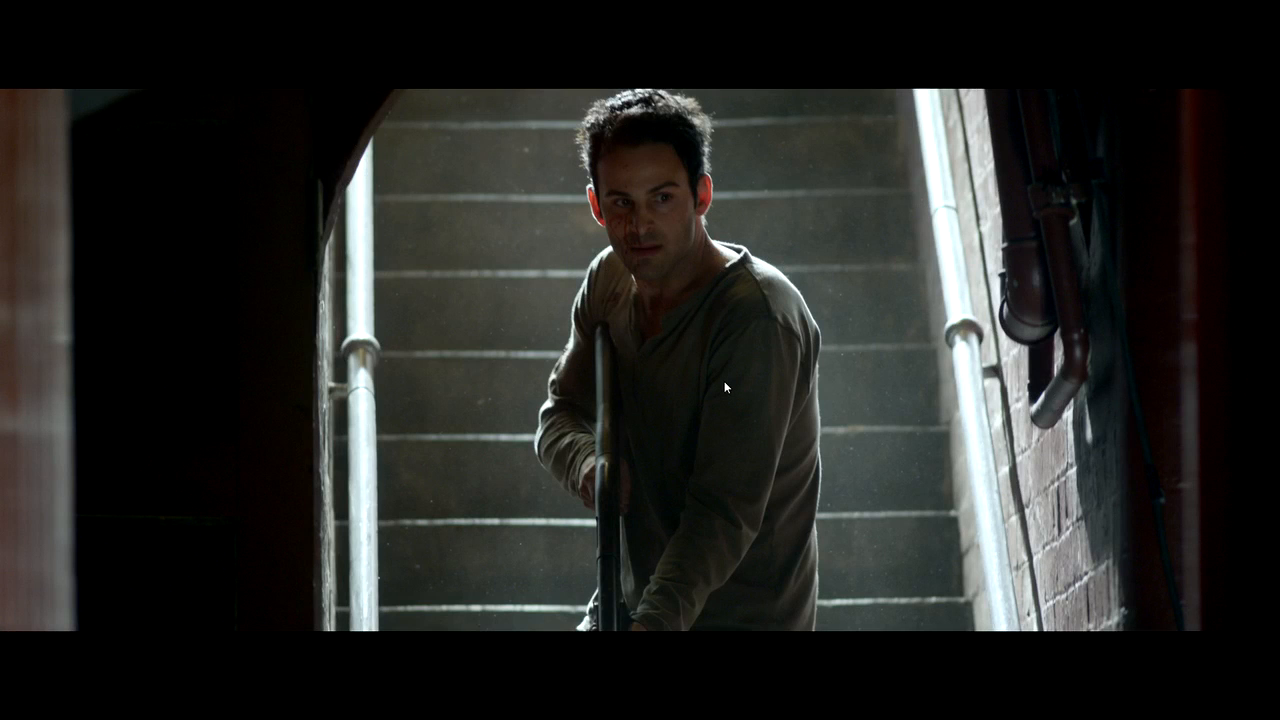
key("Escape")
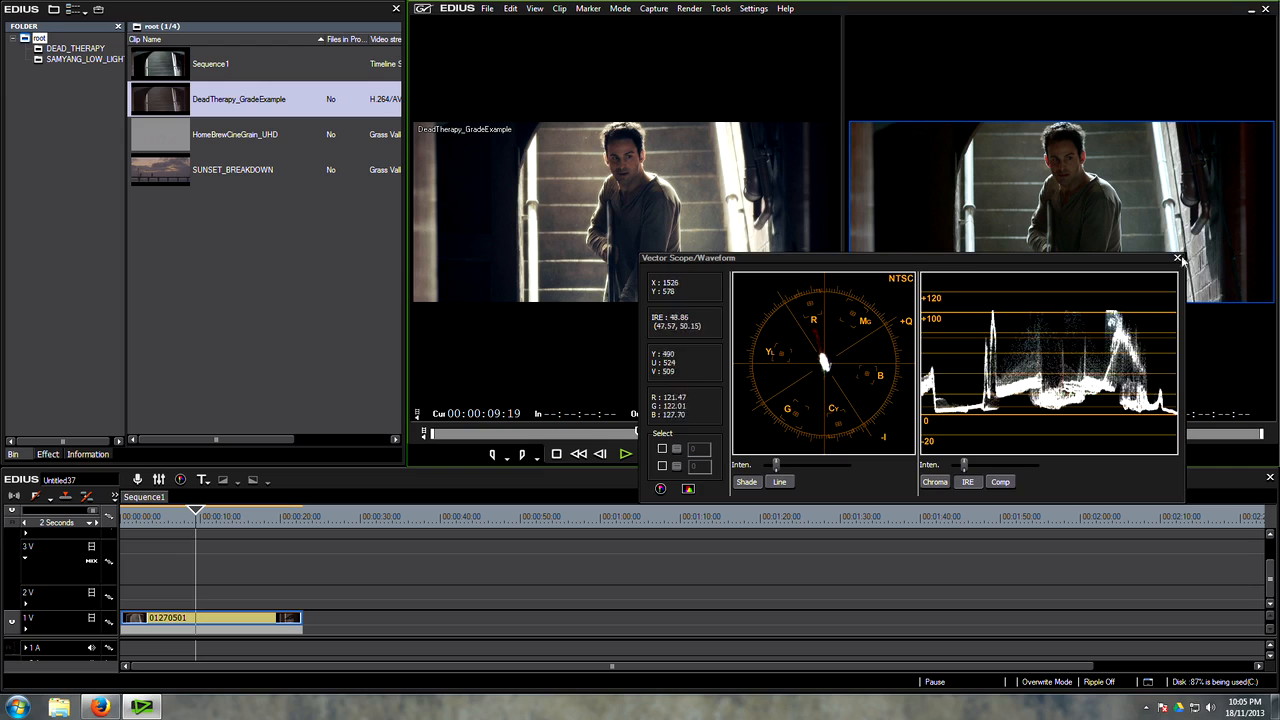
Step: Close the vectorscope and waveform, apply the Mask filter to clip 01270501 and open its settings
left_click(1177, 257)
left_click(47, 454)
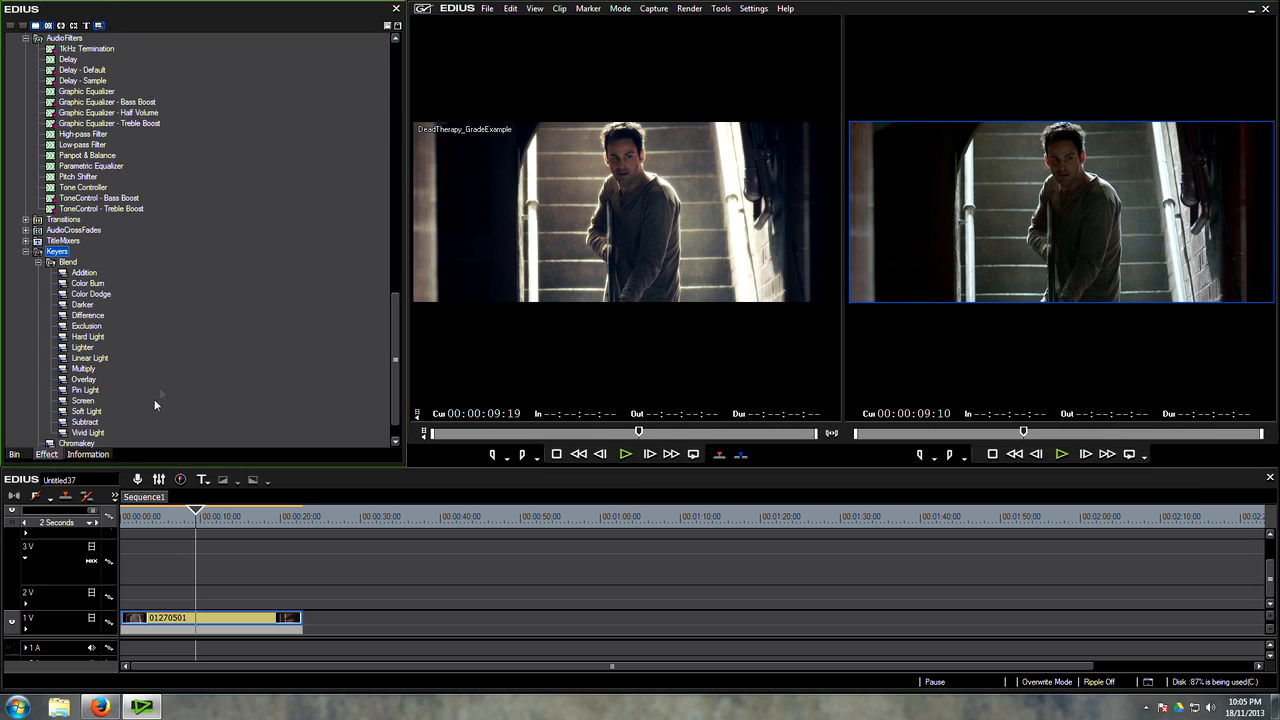
scroll(130, 362, "down", 5)
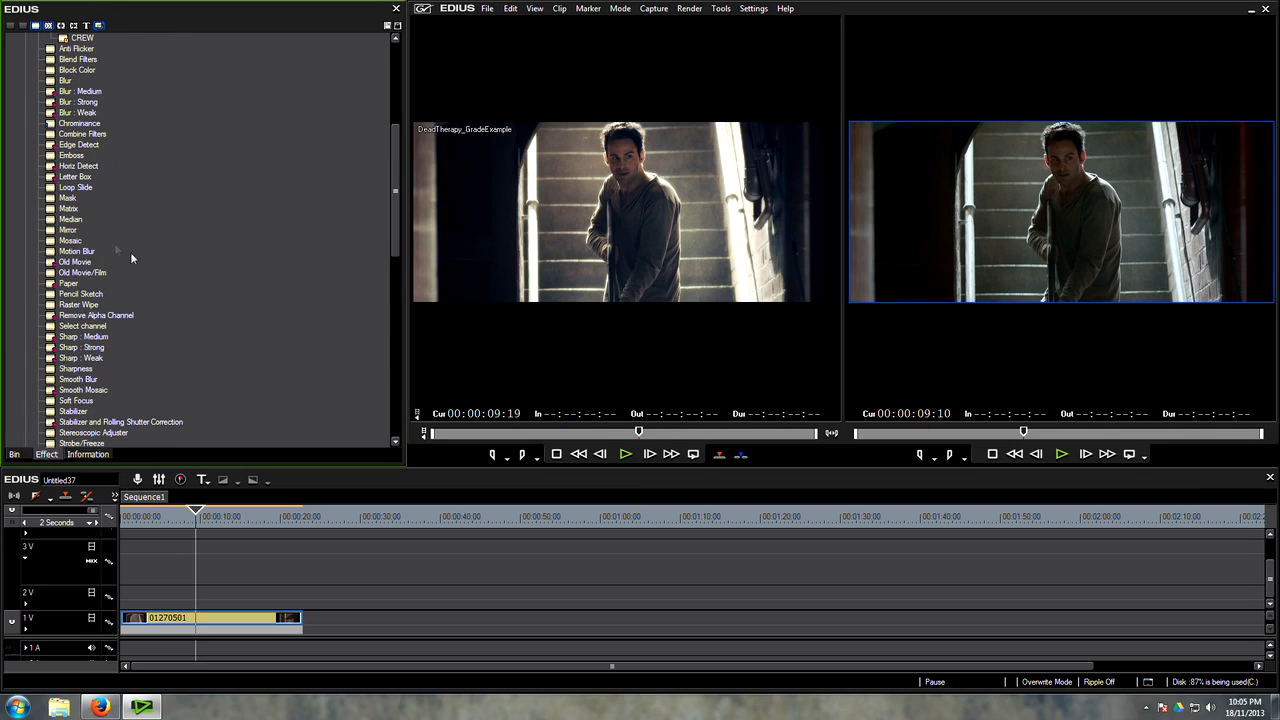
left_click_drag(65, 199, 190, 297)
left_click_drag(228, 601, 228, 617)
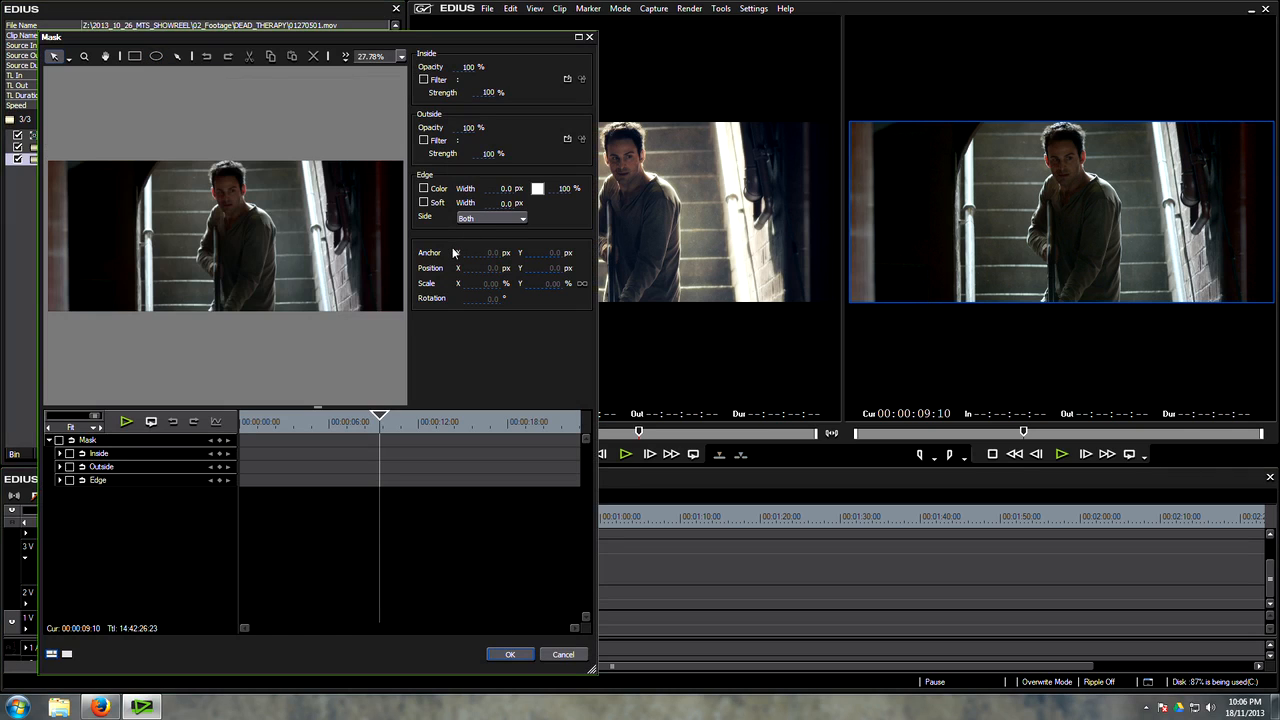
left_click(176, 58)
left_click_drag(217, 175, 211, 248)
left_click_drag(207, 258, 191, 267)
left_click_drag(172, 271, 185, 309)
mouse_move(188, 311)
left_mouse_down()
mouse_move(230, 332)
mouse_move(258, 283)
left_mouse_up()
mouse_move(309, 274)
left_mouse_down()
mouse_move(313, 256)
mouse_move(267, 215)
left_mouse_up()
left_click_drag(242, 199, 241, 182)
left_click_drag(238, 164, 220, 166)
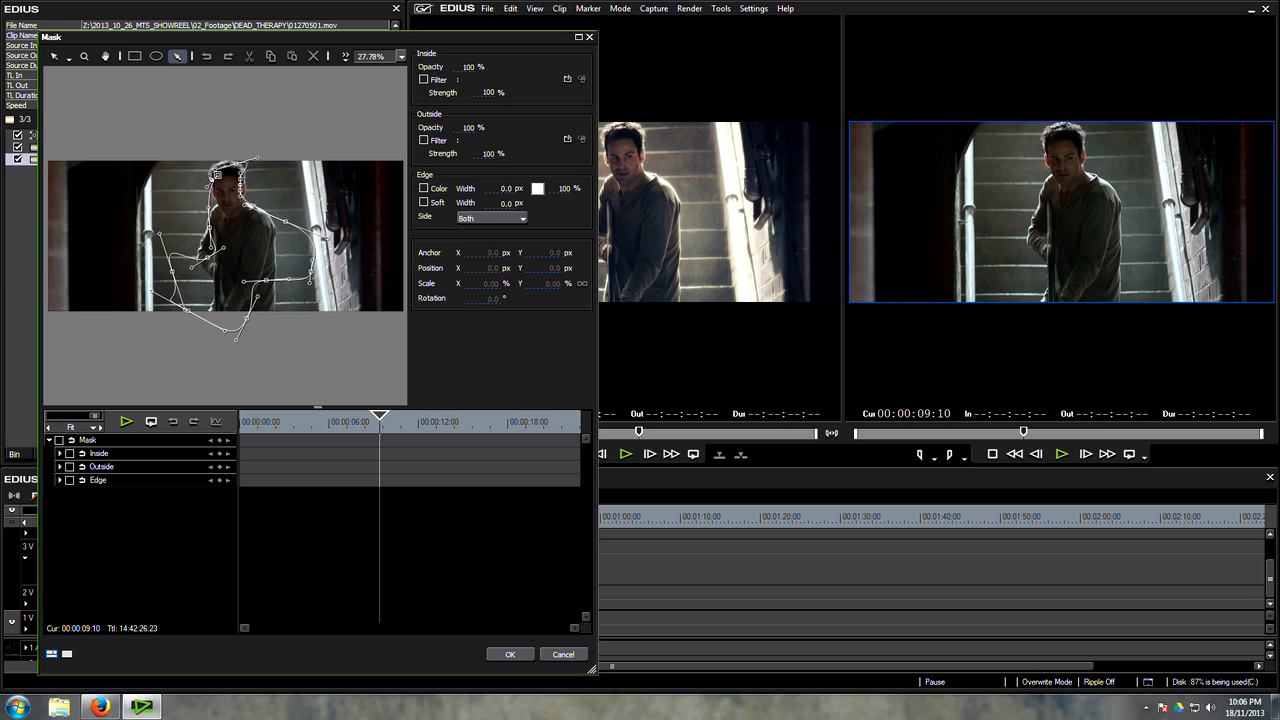
left_click(217, 175)
mouse_move(257, 245)
left_mouse_down()
mouse_move(230, 210)
mouse_move(236, 238)
left_mouse_up()
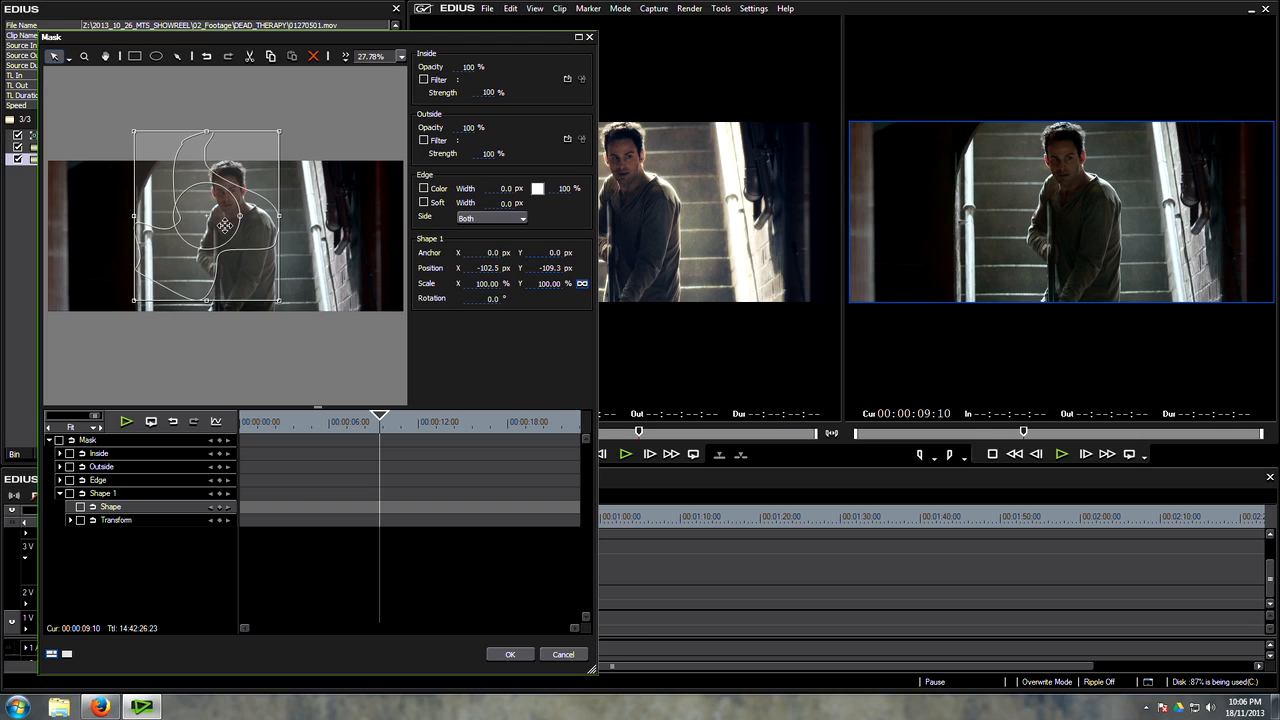
key("Delete")
Step: Draw a tall elliptical mask centred on the man, reaching beyond the frame, and soften its edge with an 800 px width
left_click(156, 56)
mouse_move(146, 120)
left_mouse_down()
mouse_move(337, 388)
mouse_move(330, 366)
left_mouse_up()
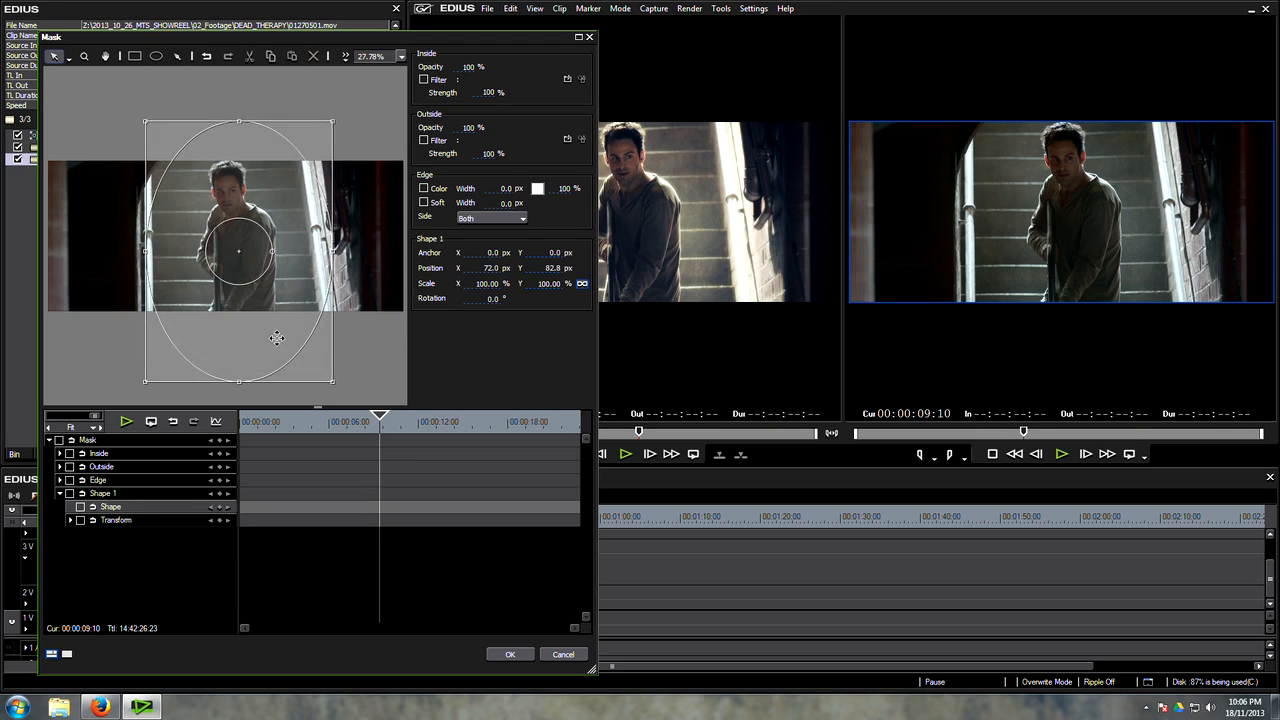
left_click(424, 202)
left_click(503, 203)
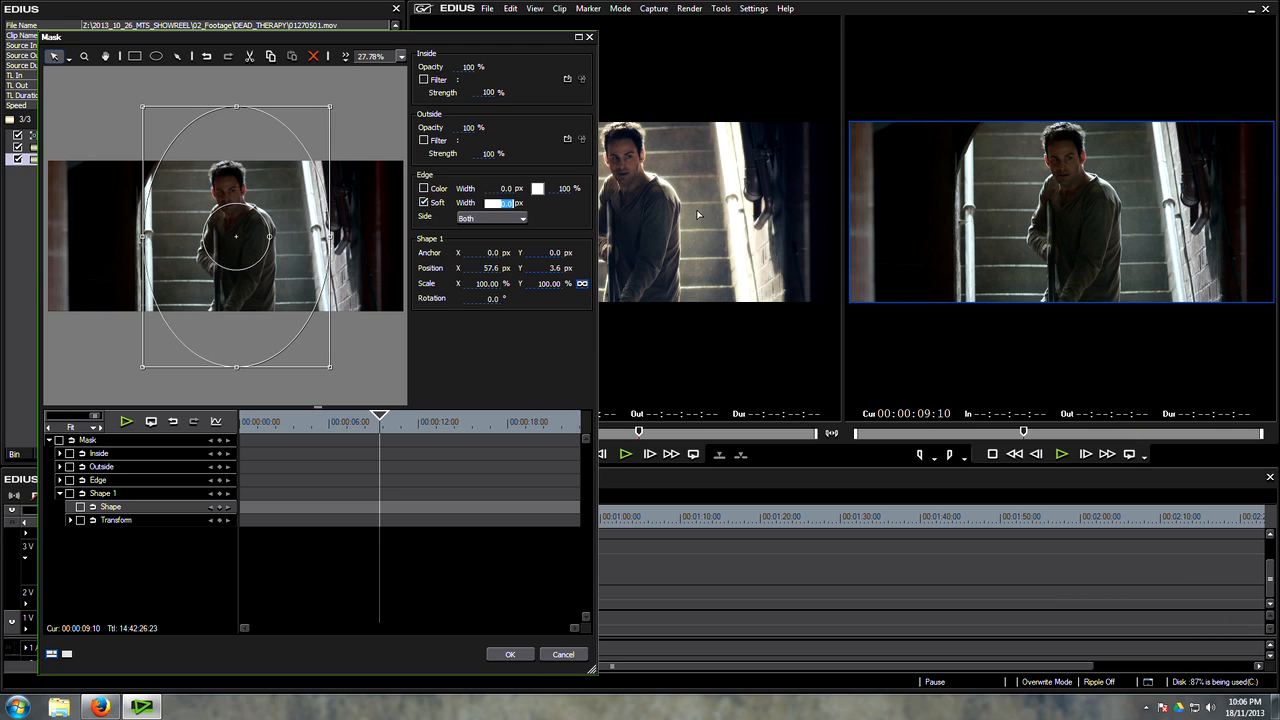
left_click_drag(260, 262, 258, 274)
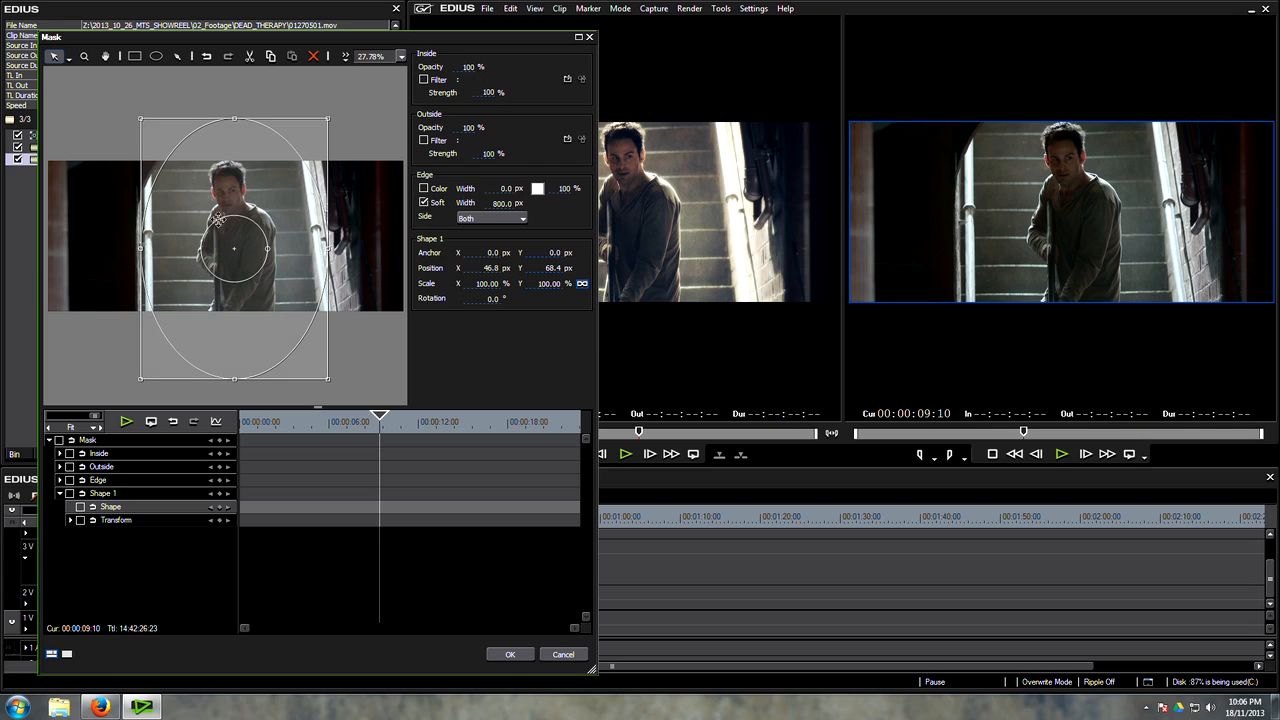
Step: Enable the filter for the inside of the mask and assign Combine Filters to it
left_click(423, 80)
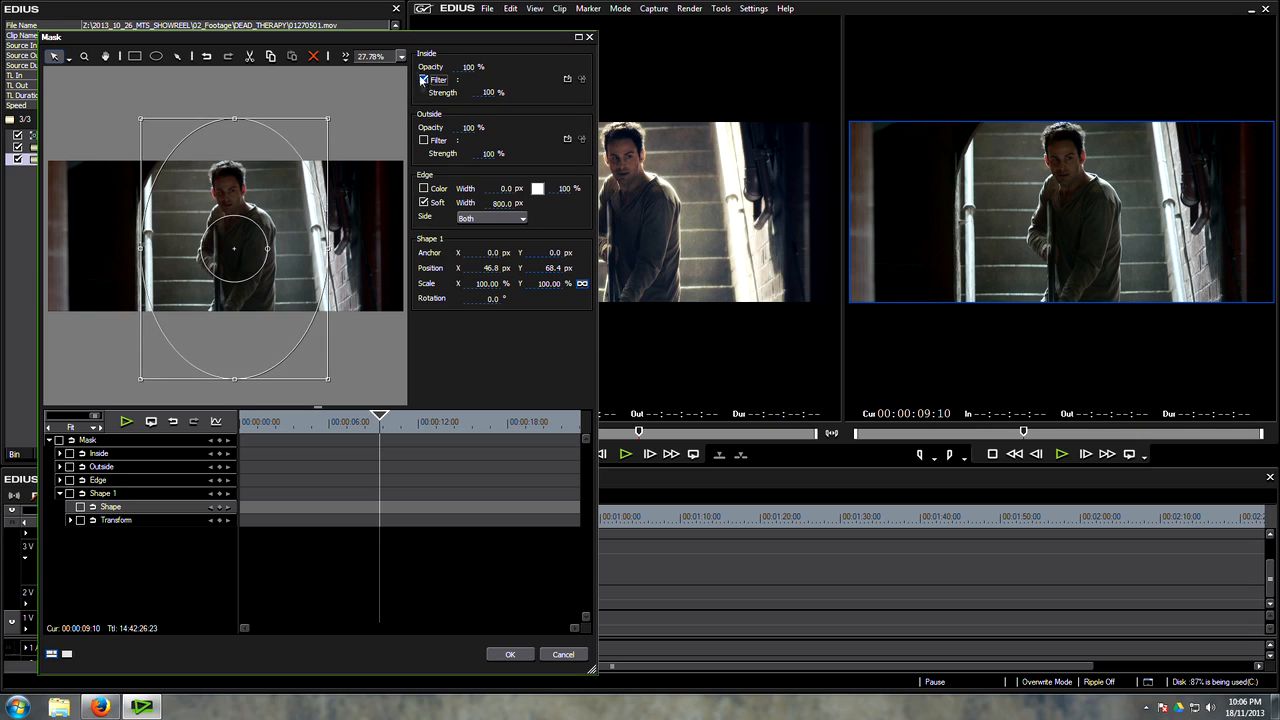
left_click(567, 79)
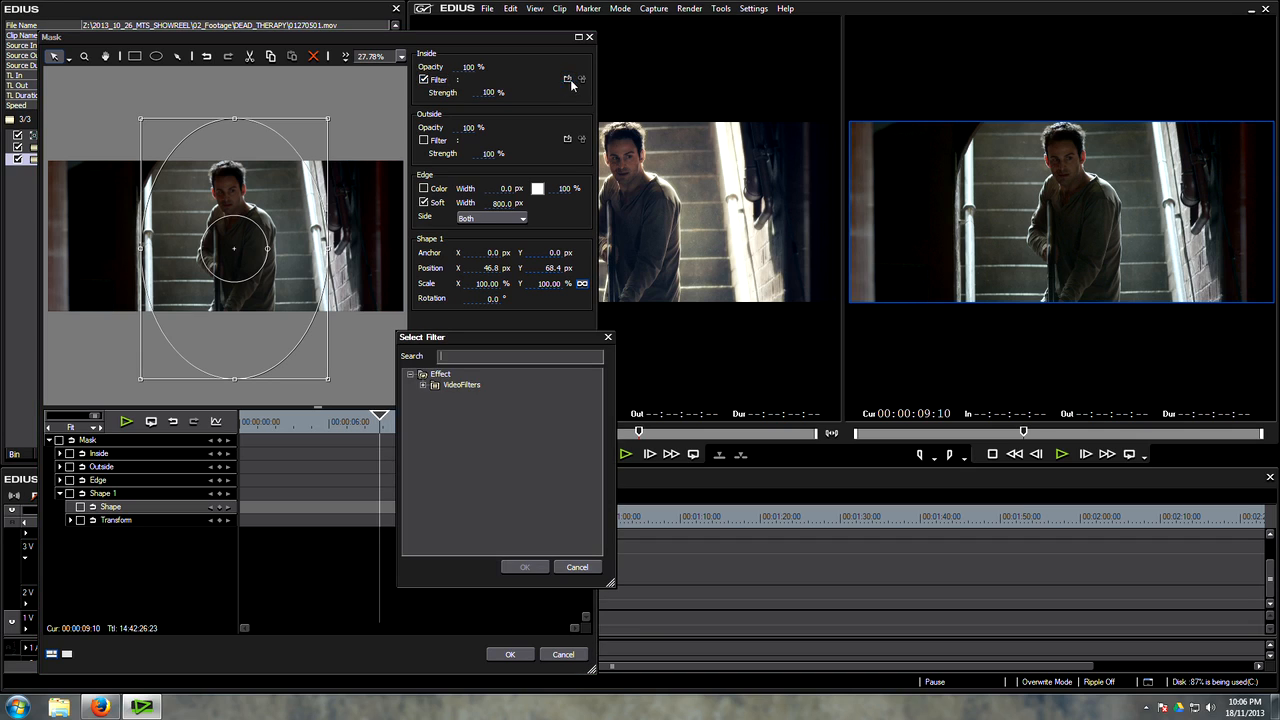
left_click(428, 384)
left_click(480, 491)
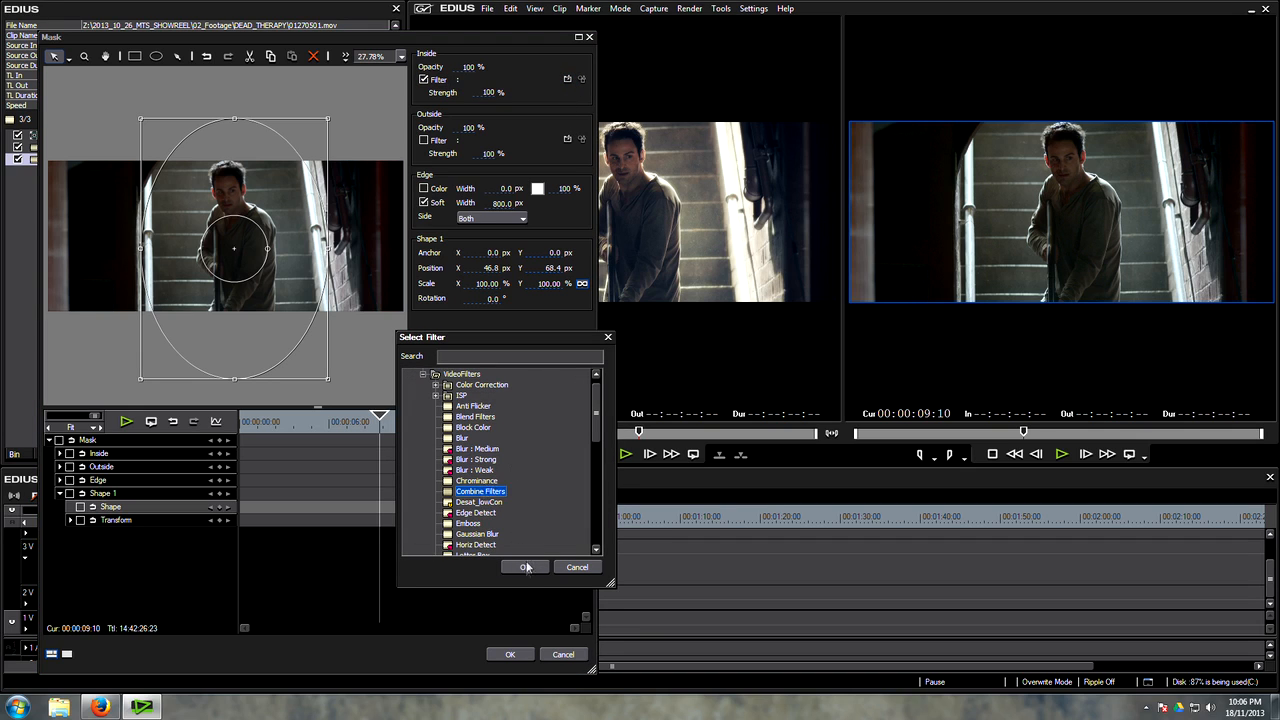
left_click(526, 567)
Step: Set up the Combine Filters with YUV Curve as the first filter and Sharpness as the second
left_click(581, 79)
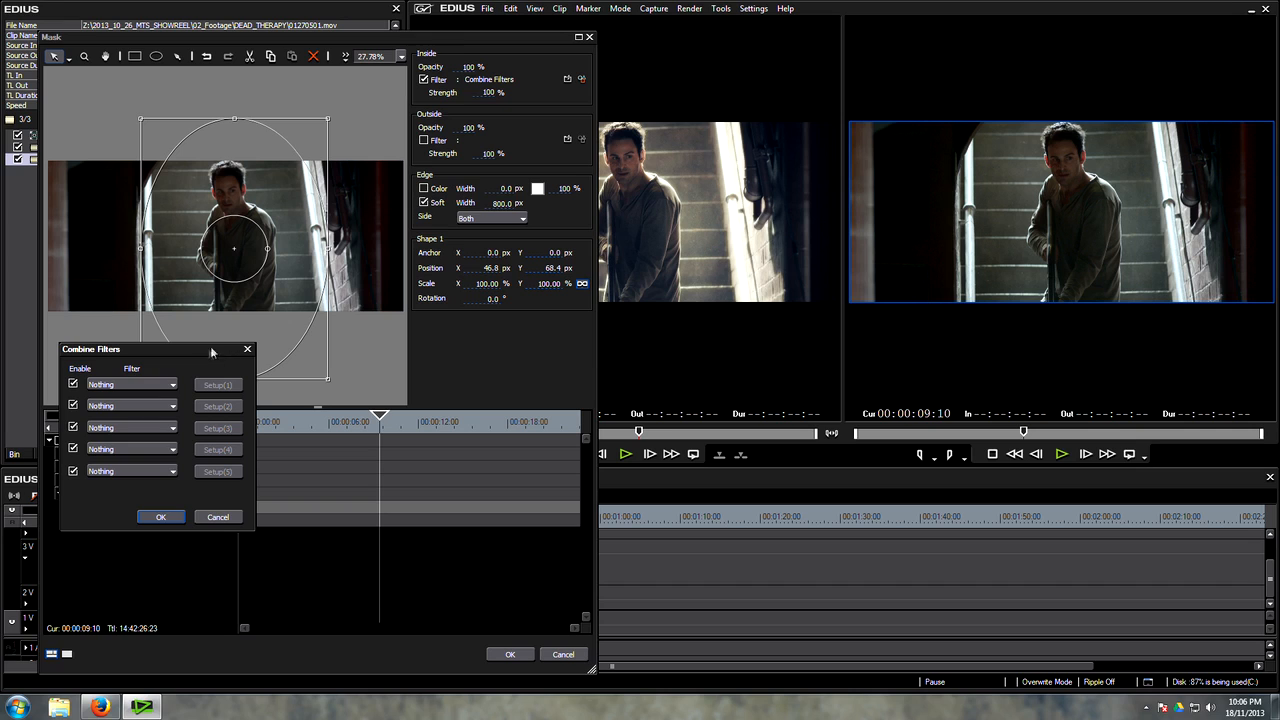
left_click(172, 385)
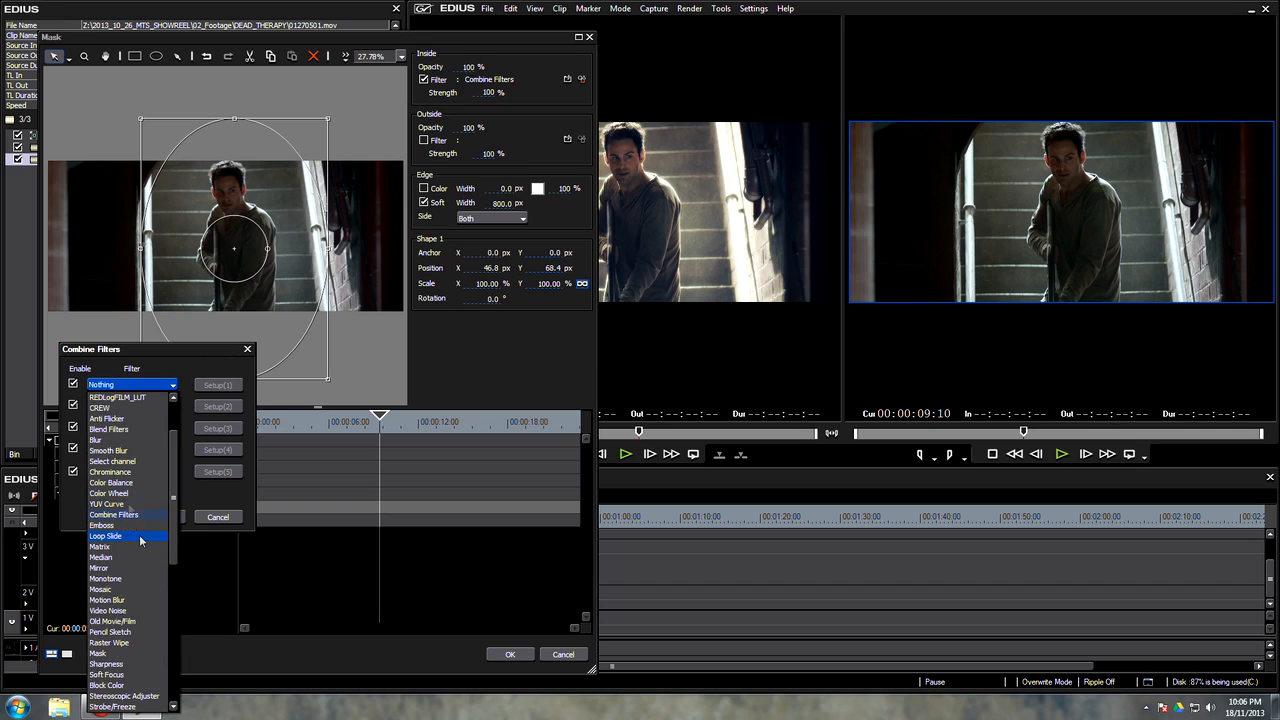
left_click(122, 505)
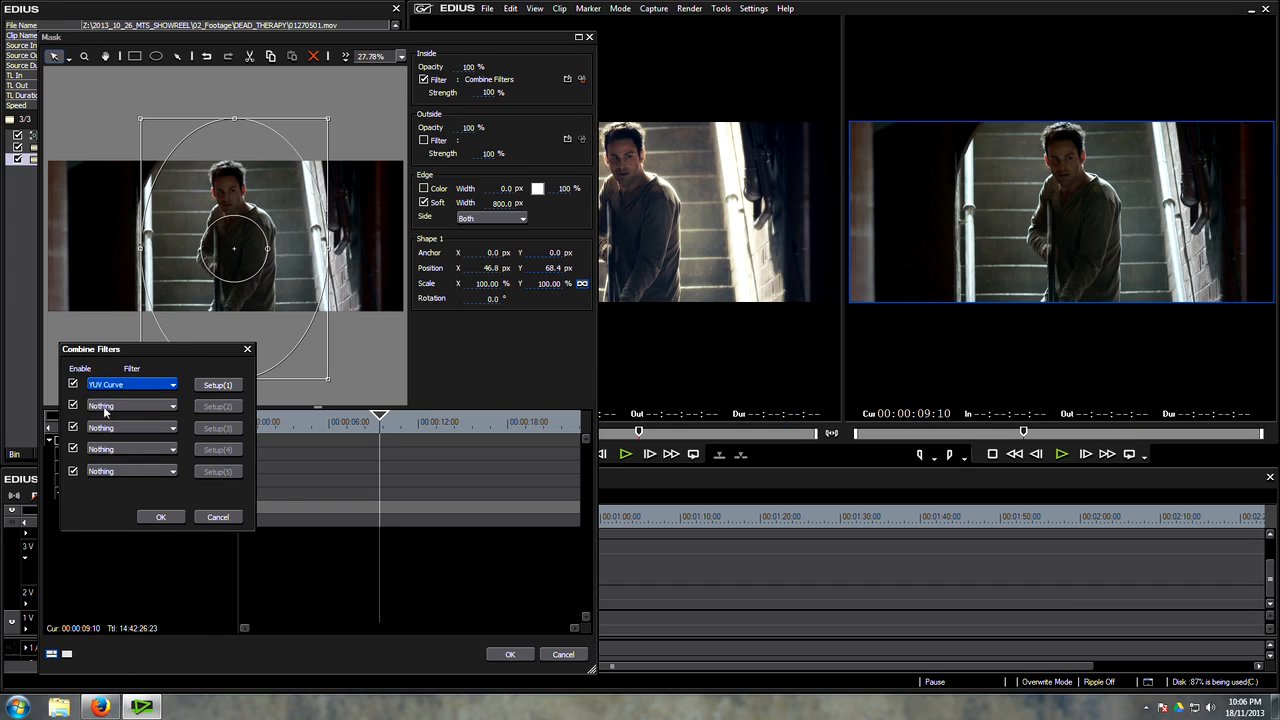
left_click(104, 410)
scroll(121, 350, "down", 10)
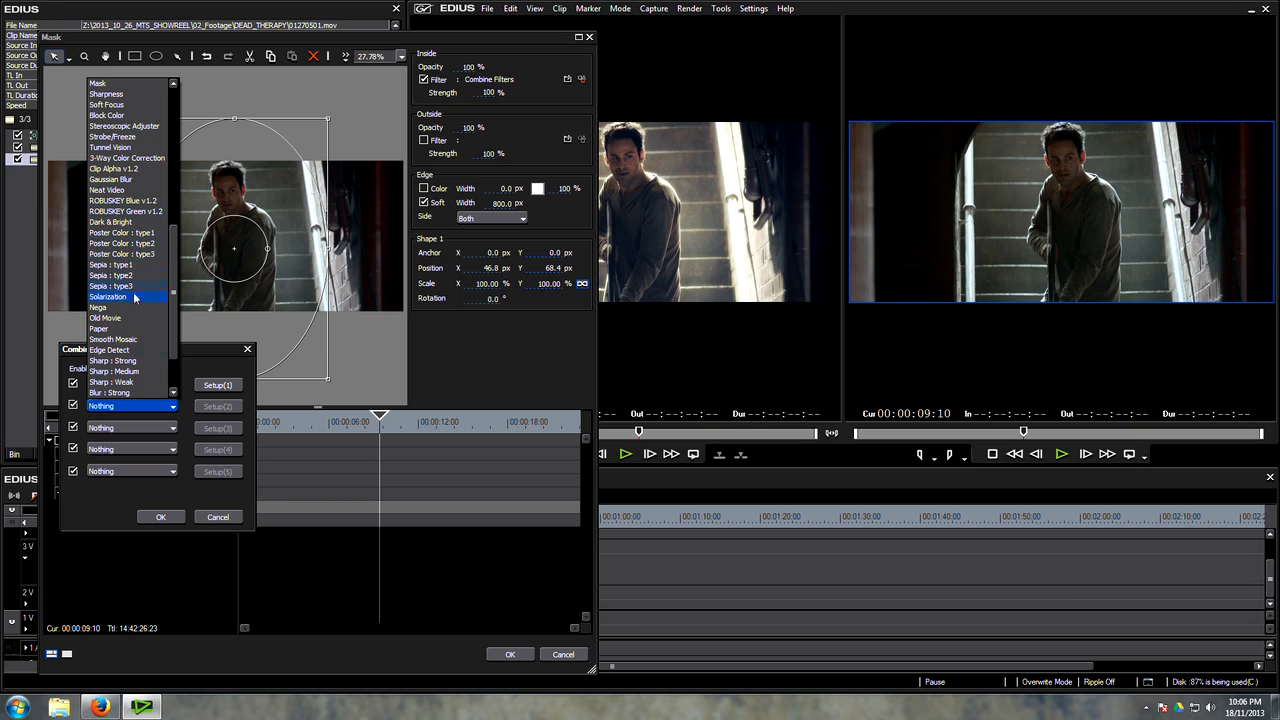
scroll(146, 355, "up", 2)
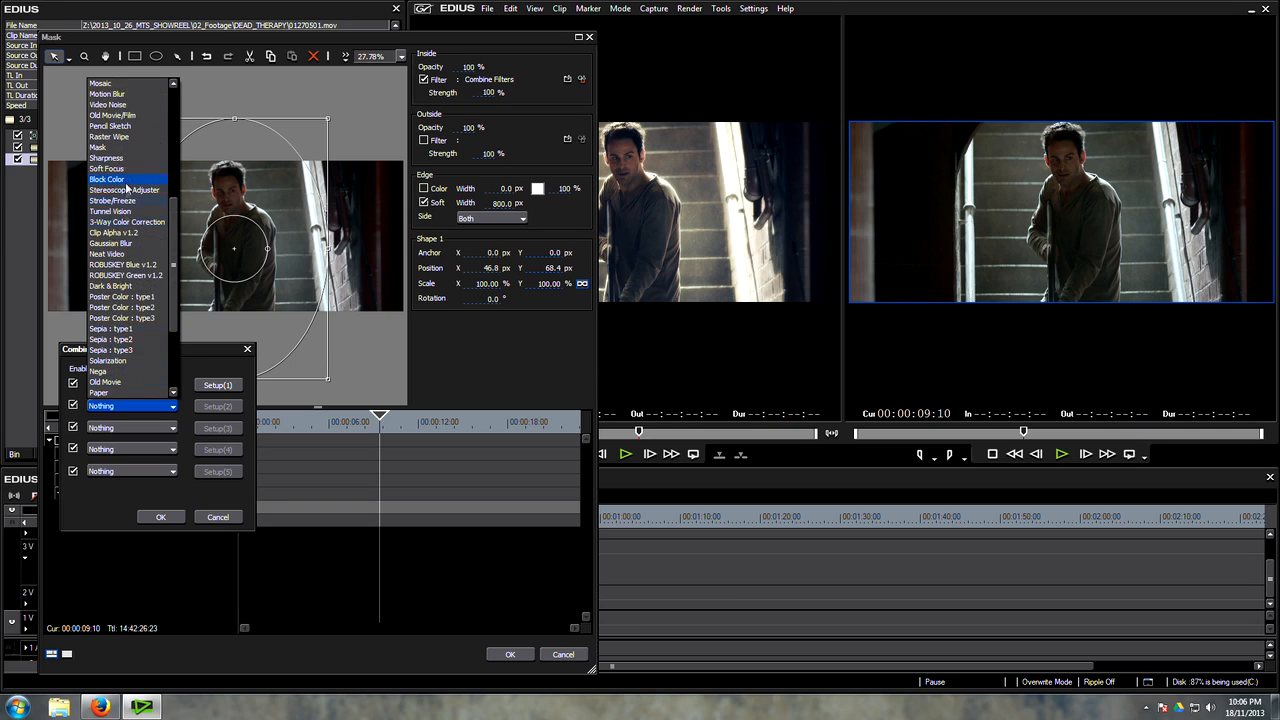
left_click(122, 158)
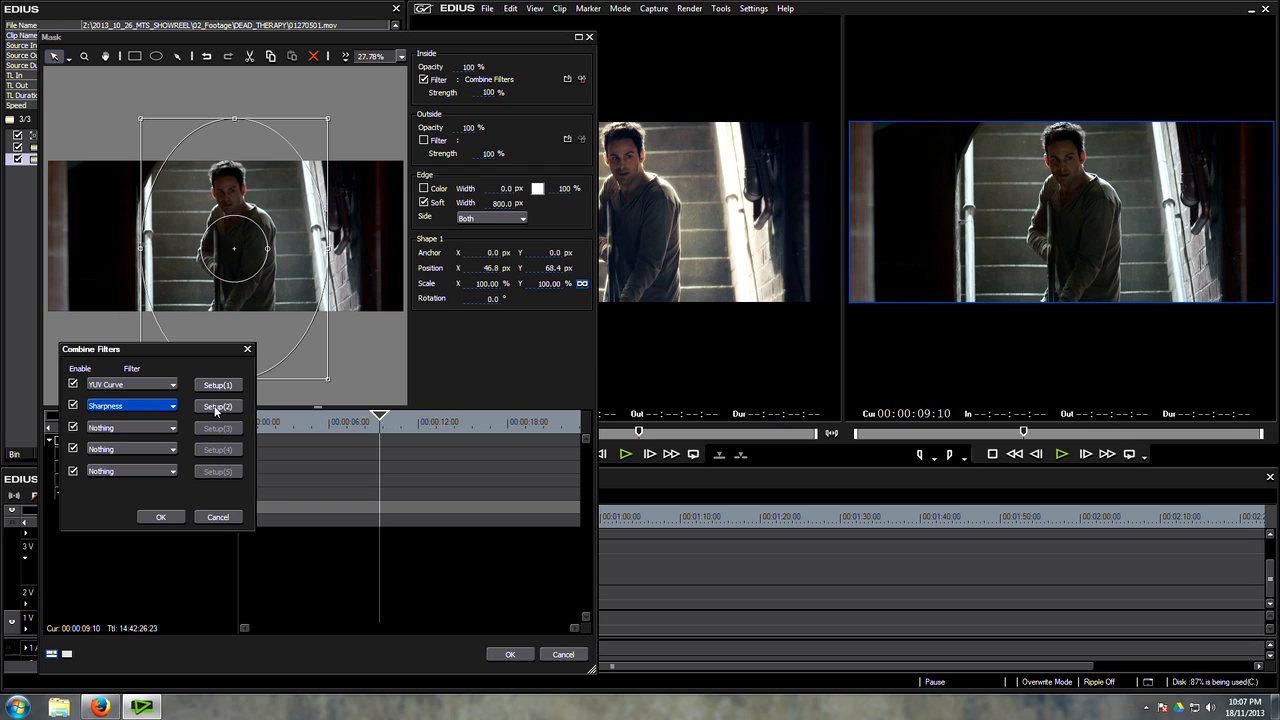
Step: Raise the Sharpness filter's amount to roughly the middle of its range and accept it
left_click(217, 406)
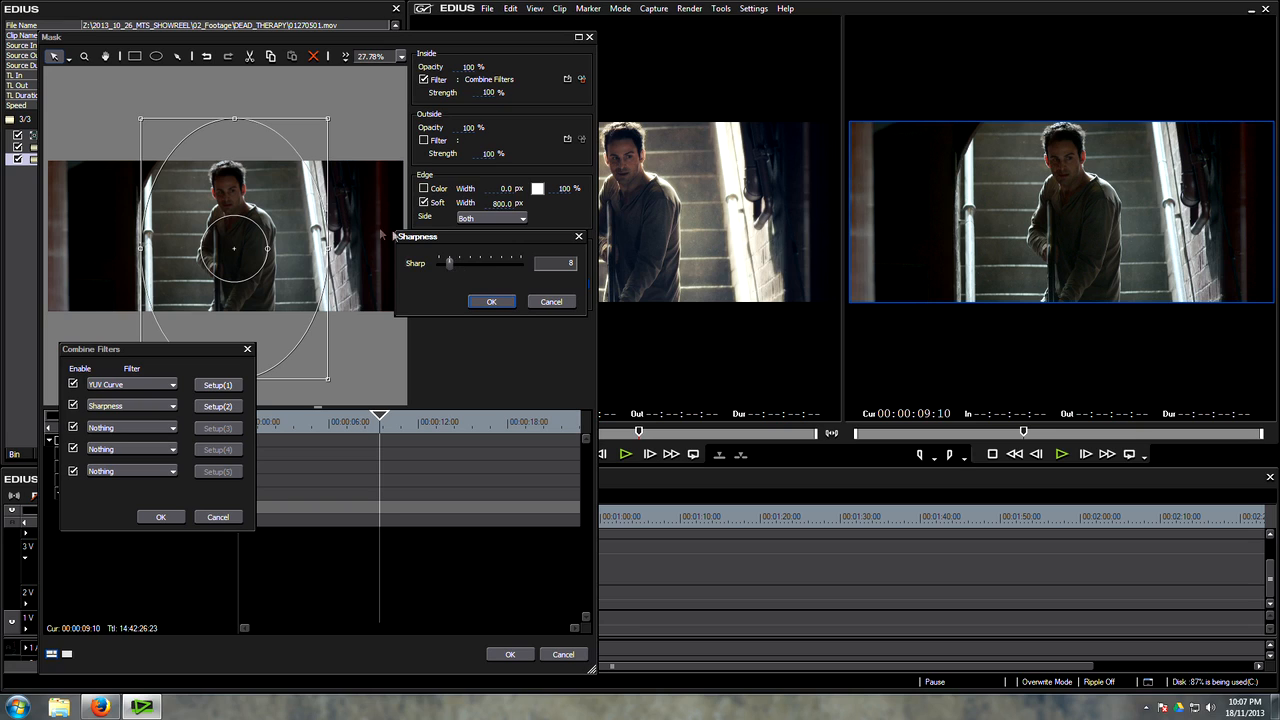
left_click_drag(449, 263, 484, 265)
left_click(500, 300)
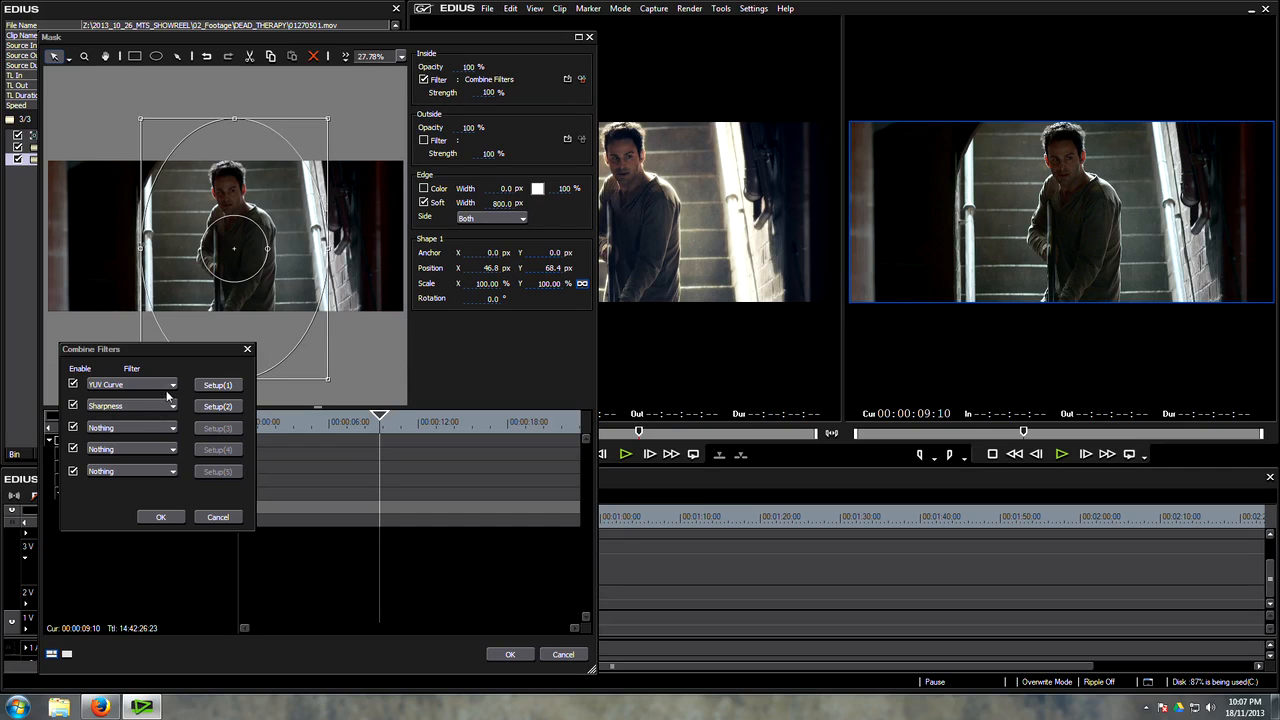
Step: Shape the combined filter's Y curve into an S with raised highlights, slightly lowered shadows and an extra point near black
left_click(222, 388)
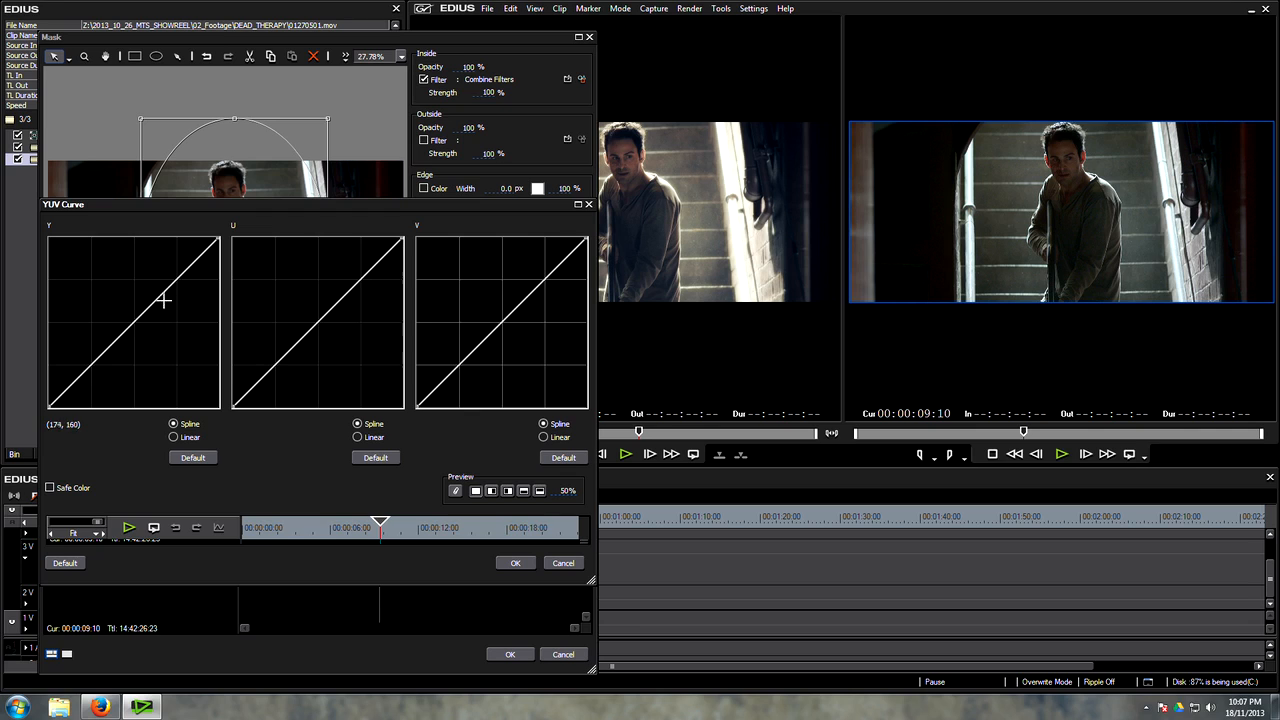
left_click_drag(157, 294, 155, 283)
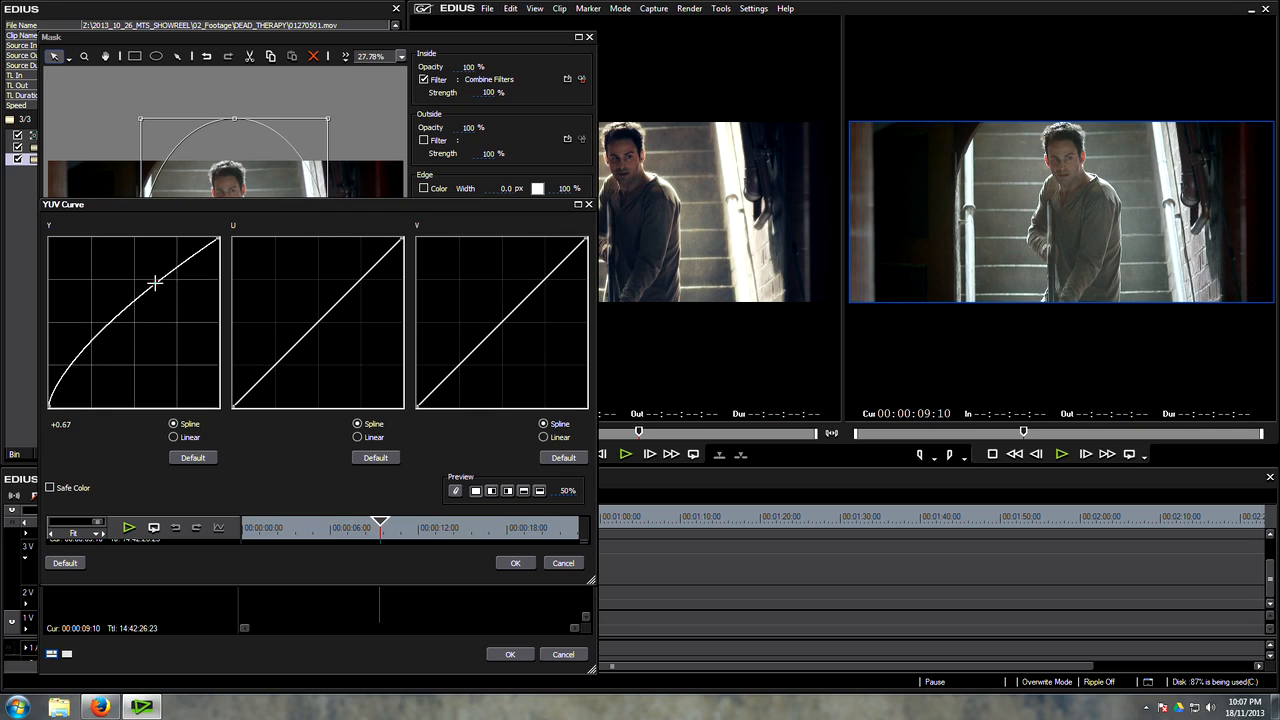
left_click_drag(84, 357, 88, 374)
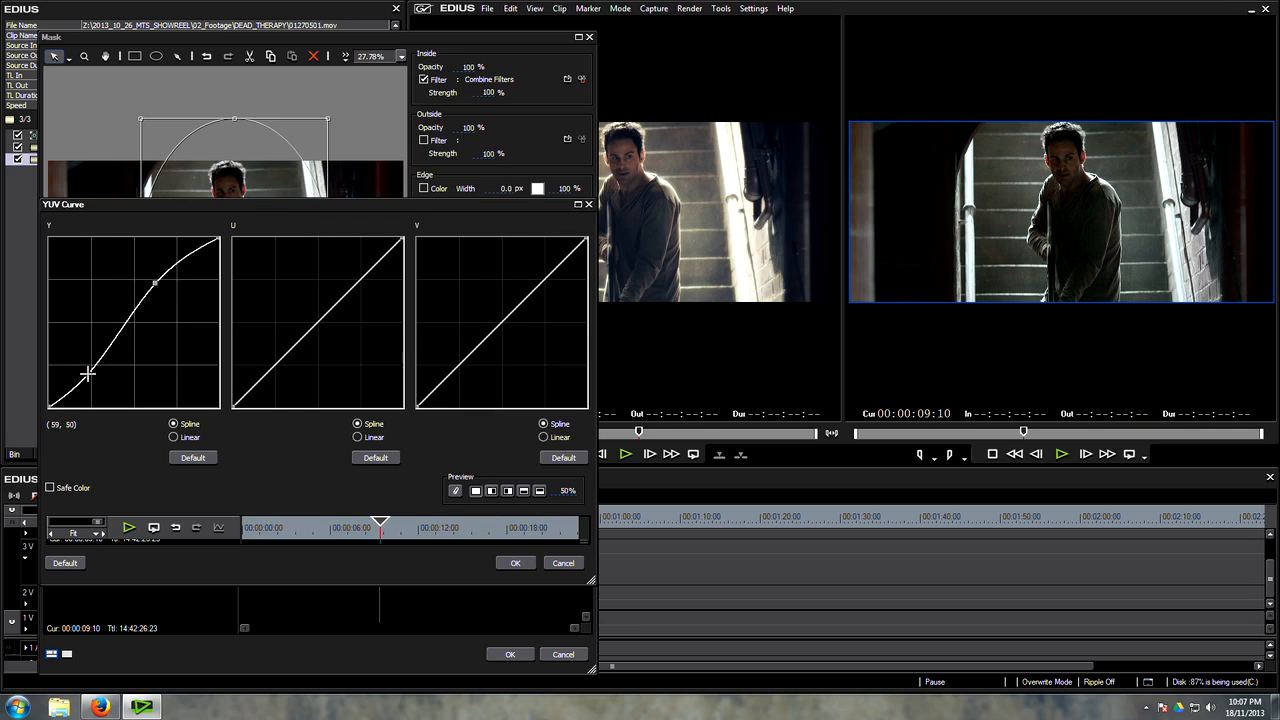
left_click_drag(155, 284, 146, 281)
left_click_drag(88, 374, 89, 364)
left_click(69, 388)
Step: Adjust the preview split to compare the curve's effect, and accept the YUV Curve, Combine Filters and Mask settings
left_click(563, 490)
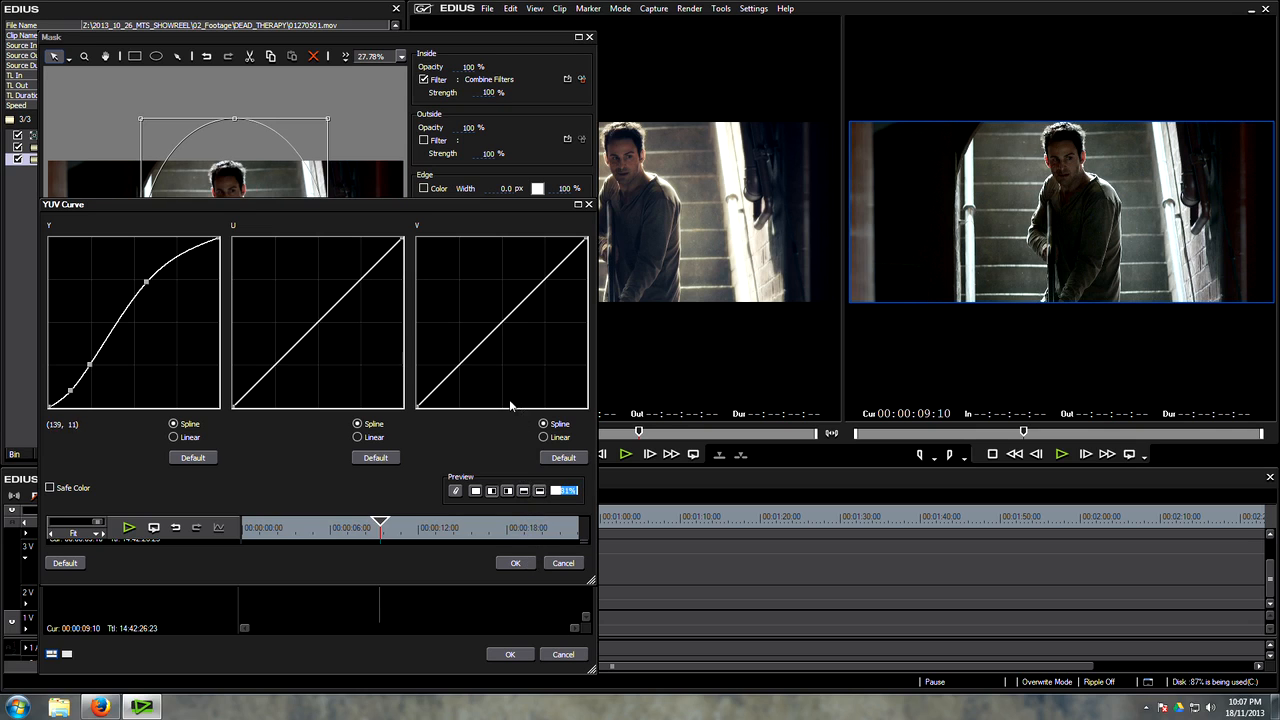
left_click(515, 564)
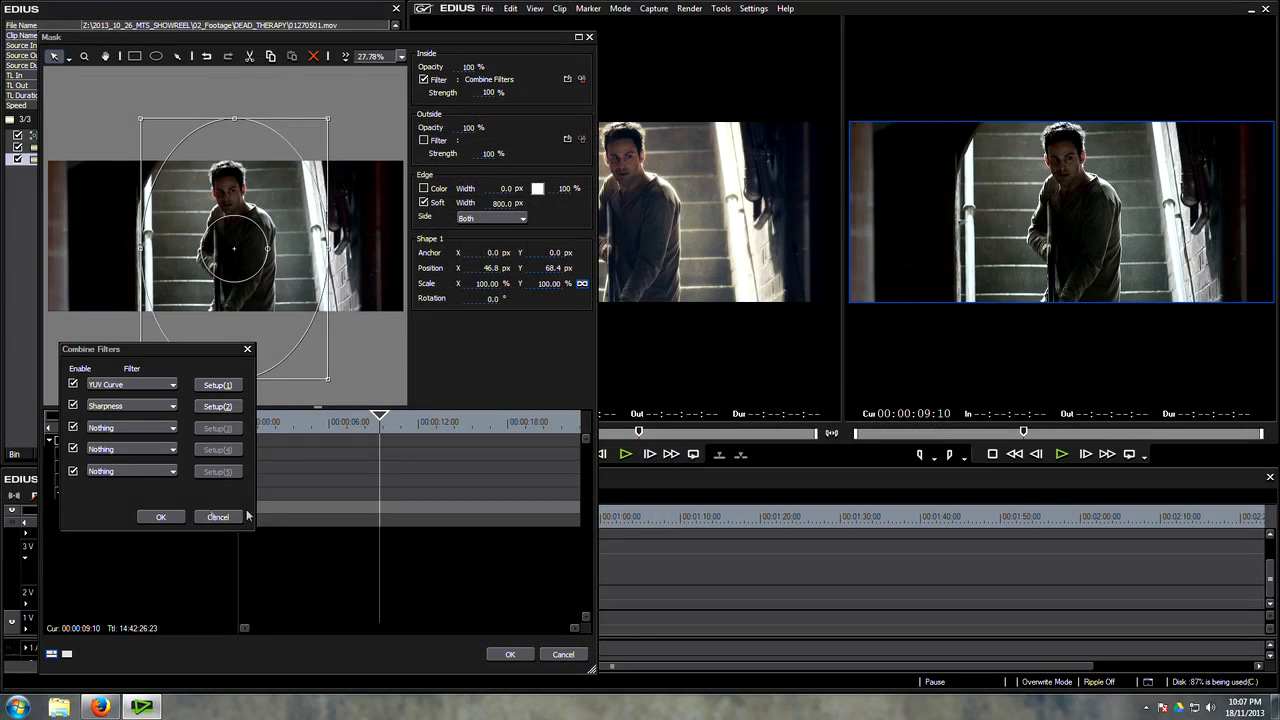
left_click(160, 516)
left_click(510, 654)
Step: Switch the monitors to Single Mode and scrub around the 9-second mark to inspect the masked grade
mouse_move(202, 522)
left_mouse_down()
mouse_move(180, 522)
mouse_move(203, 530)
left_mouse_up()
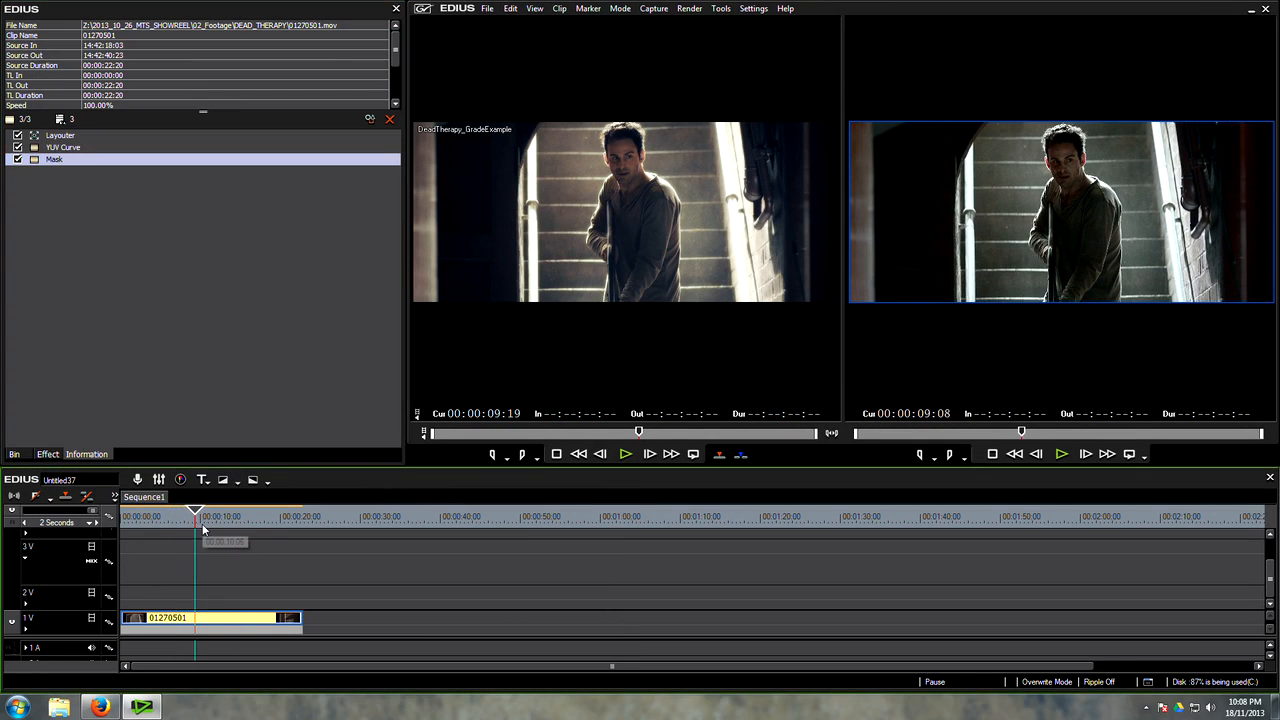
left_click(534, 8)
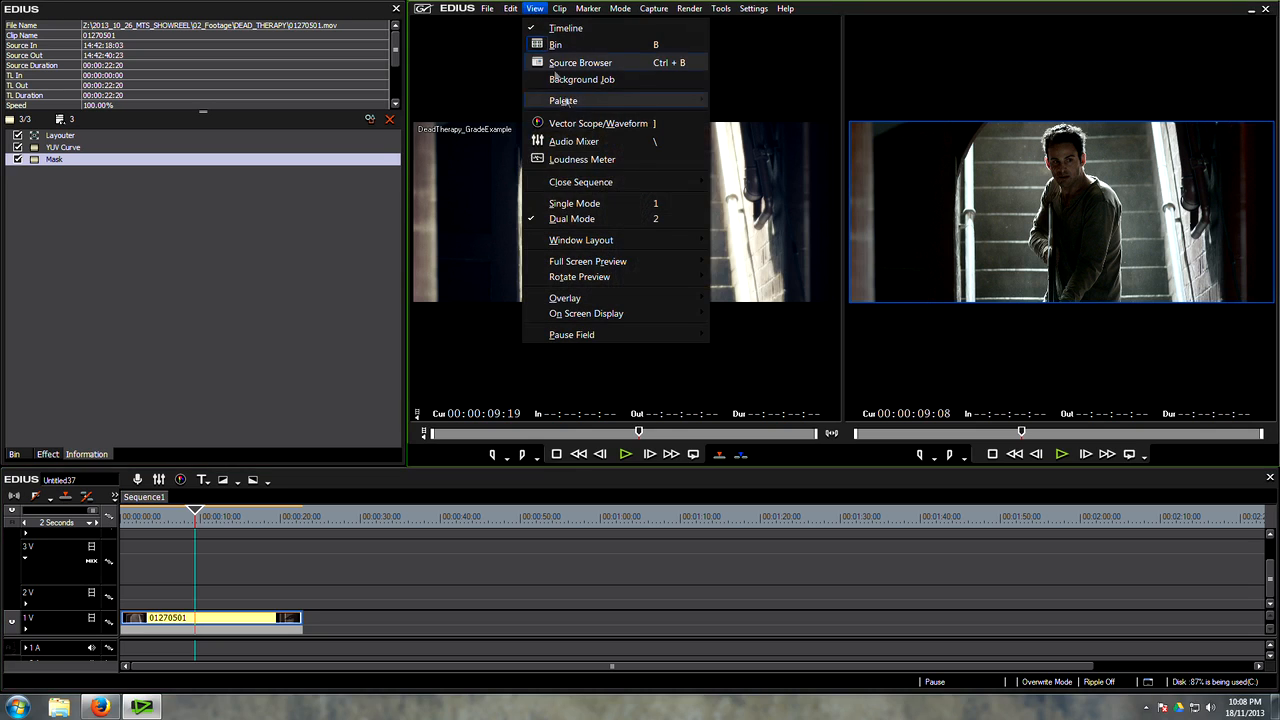
left_click(656, 207)
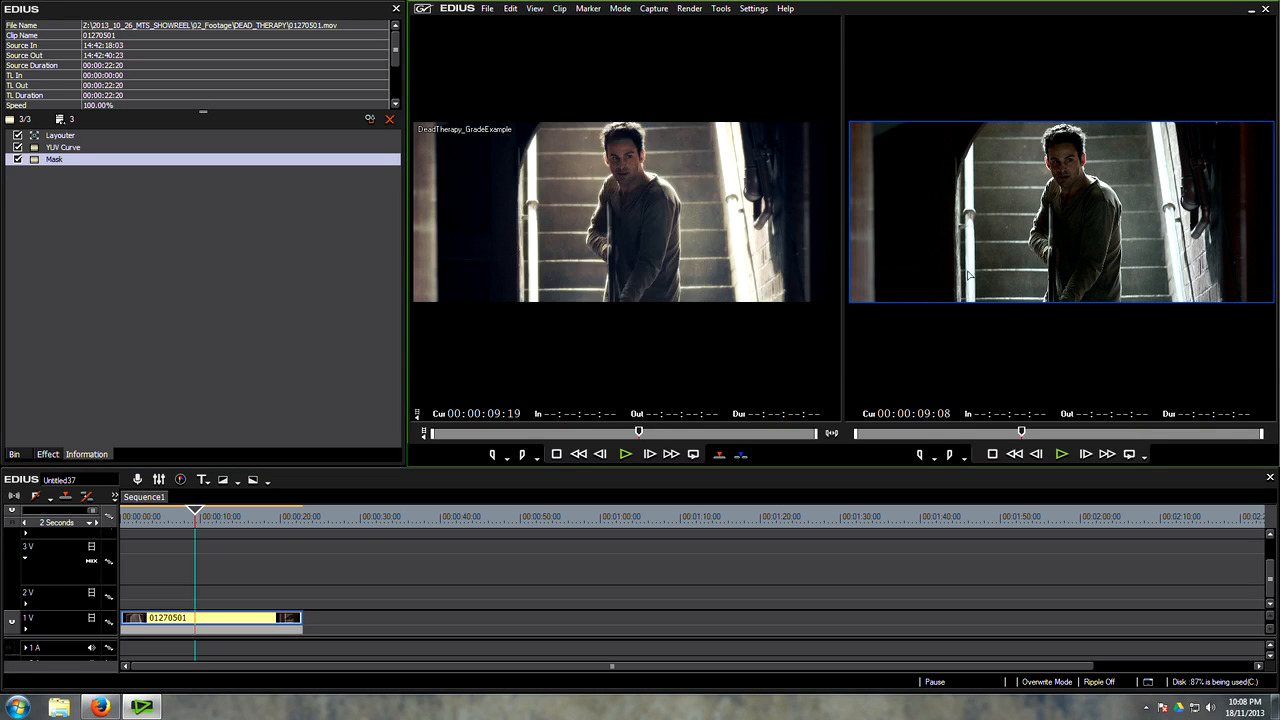
mouse_move(194, 524)
left_mouse_down()
mouse_move(178, 524)
mouse_move(197, 530)
left_mouse_up()
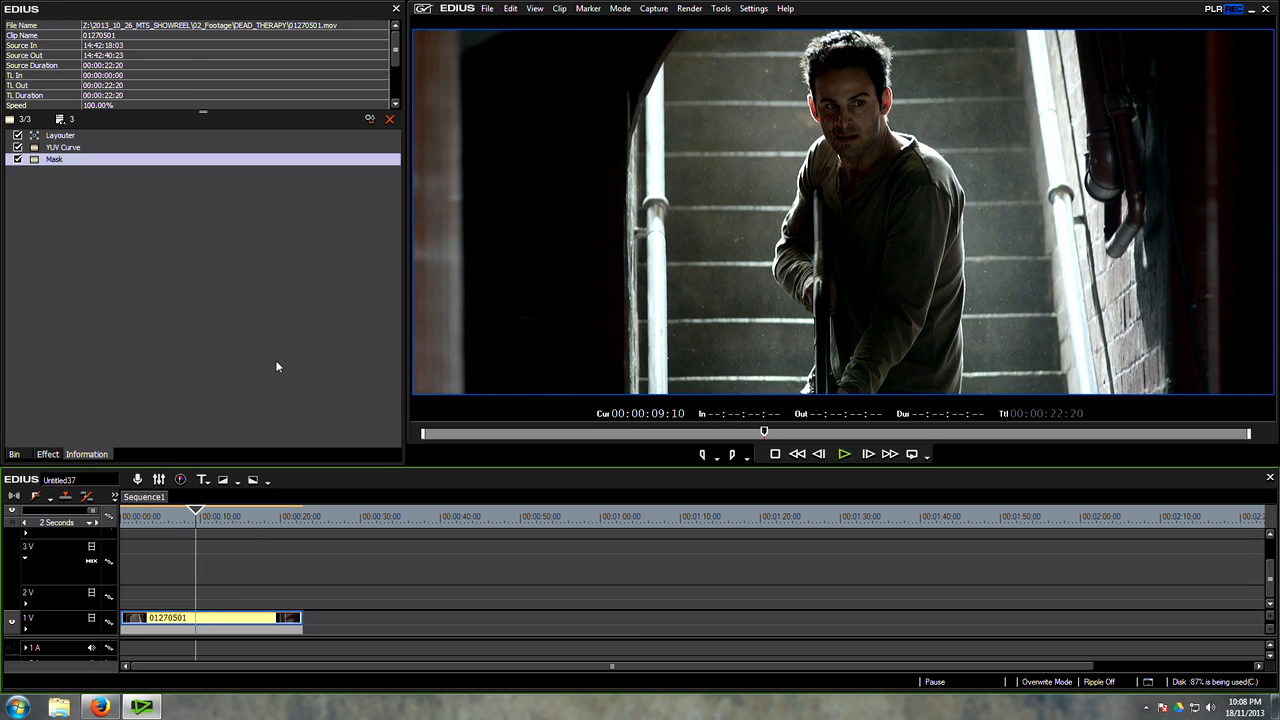
Step: Apply the 3-Way Color Correction filter to clip 01270501 and open its settings
left_click(45, 455)
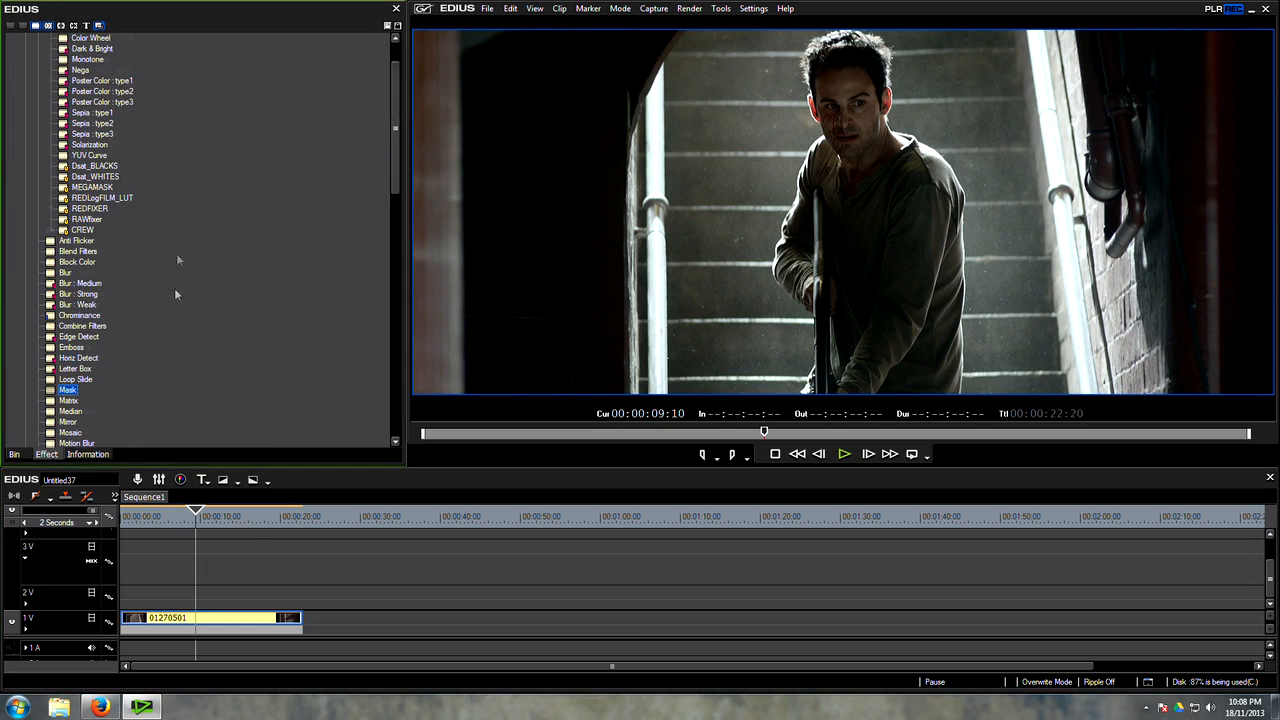
scroll(170, 270, "up", 2)
left_click_drag(110, 81, 222, 628)
left_click(92, 176)
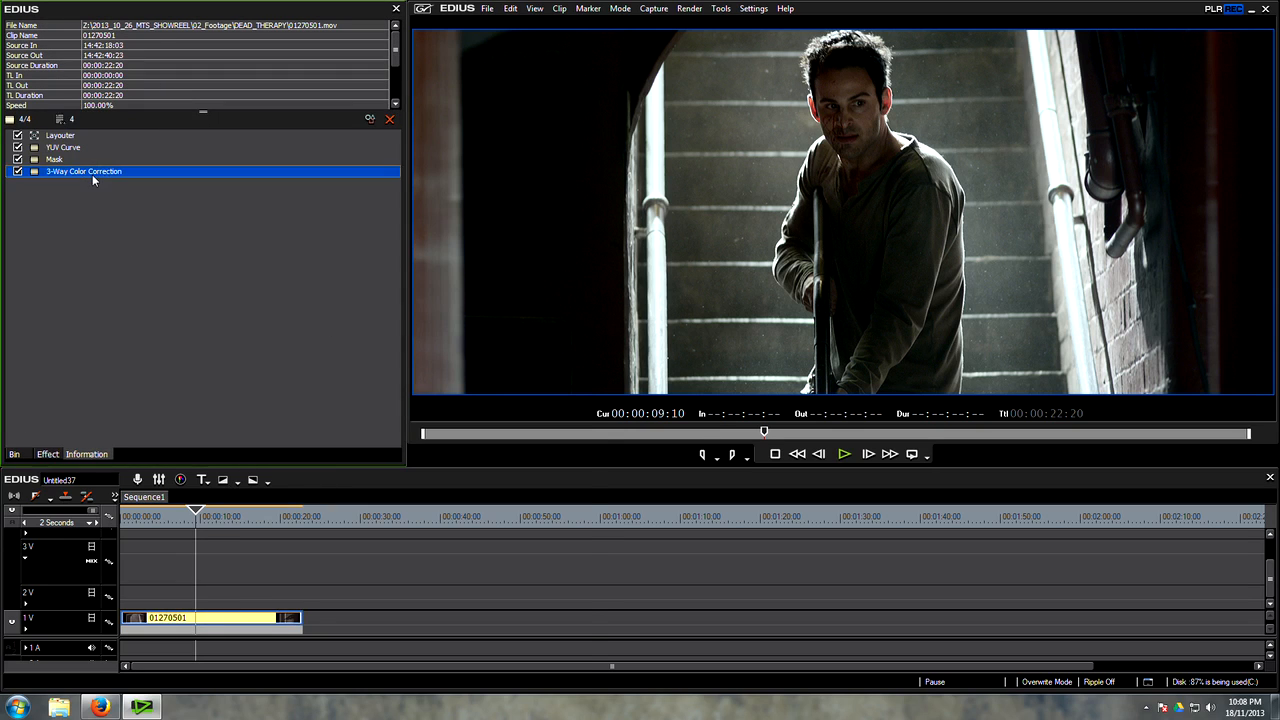
double_click(92, 176)
Step: Try tinting the Black Balance toward blue-cyan and reset it to its default
left_click_drag(87, 189, 103, 211)
left_click(182, 136)
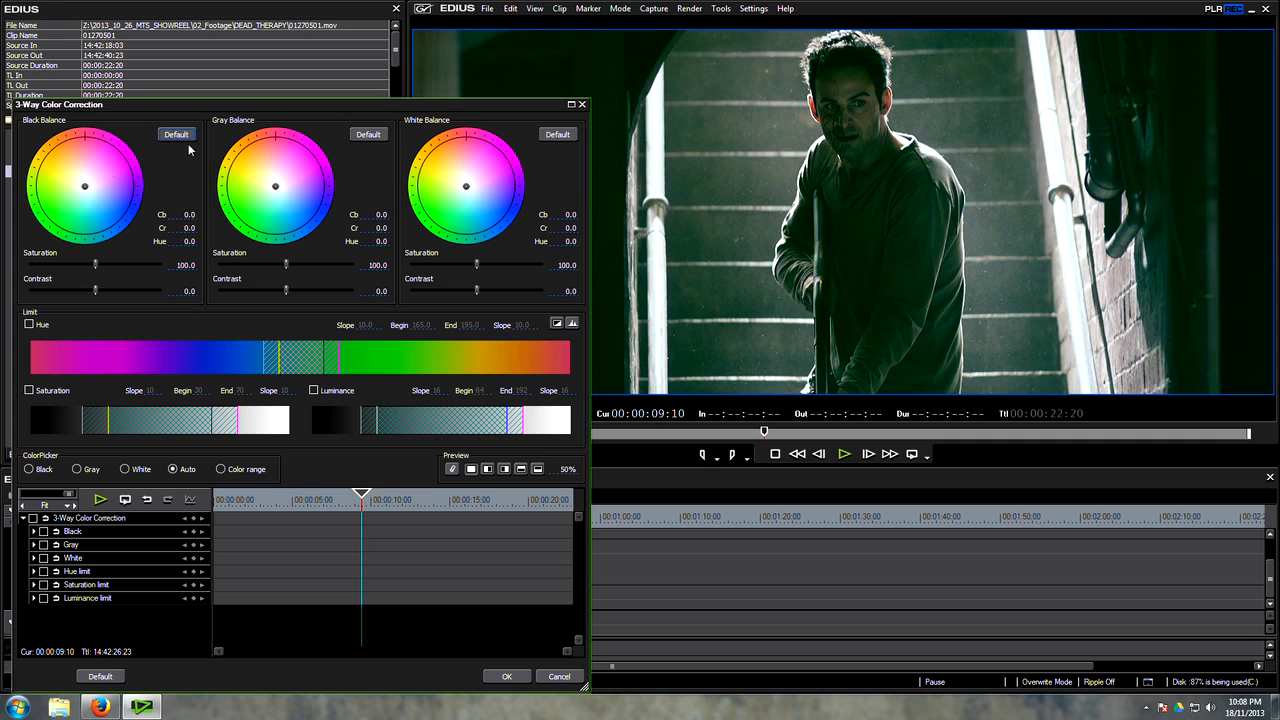
Step: Try tinting the Black, Gray and White Balance wheels one after another, resetting each to its default
left_click_drag(346, 108, 352, 67)
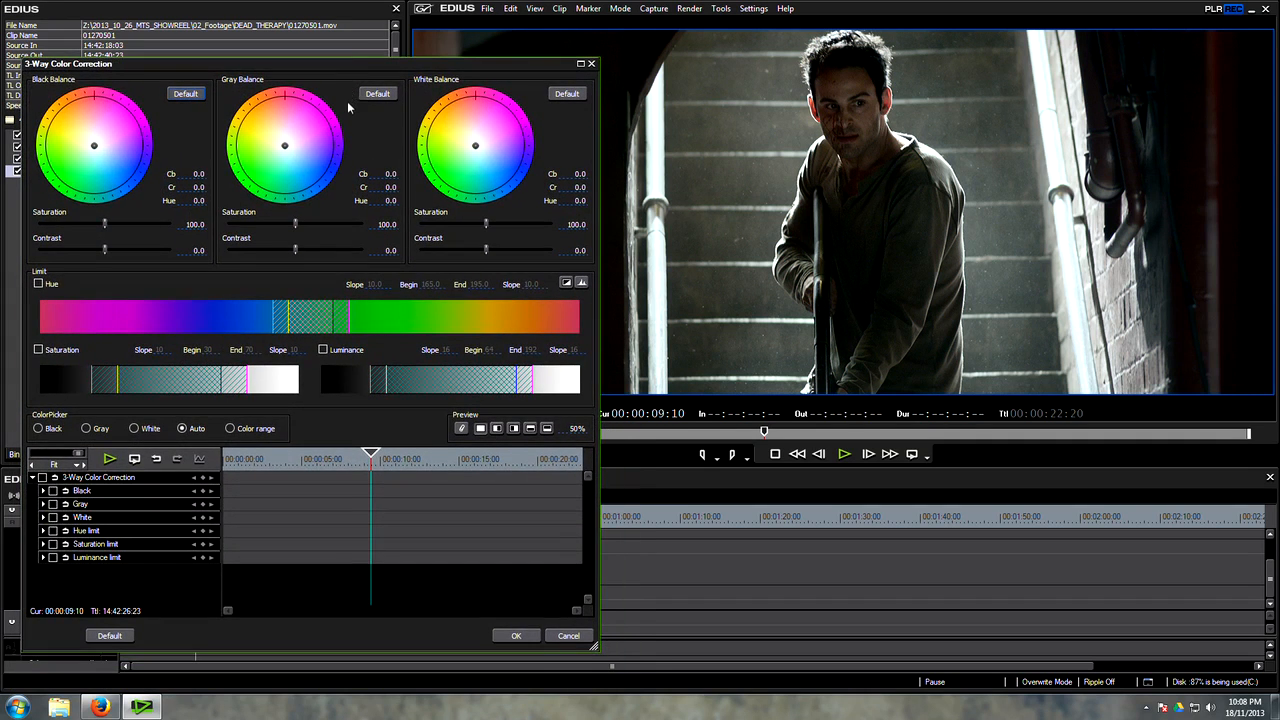
left_click_drag(95, 146, 101, 153)
left_click(185, 93)
mouse_move(286, 147)
left_mouse_down()
mouse_move(300, 165)
mouse_move(302, 153)
left_mouse_up()
left_click(377, 93)
mouse_move(478, 147)
left_mouse_down()
mouse_move(462, 158)
mouse_move(478, 176)
mouse_move(468, 156)
mouse_move(480, 148)
mouse_move(491, 187)
mouse_move(475, 162)
left_mouse_up()
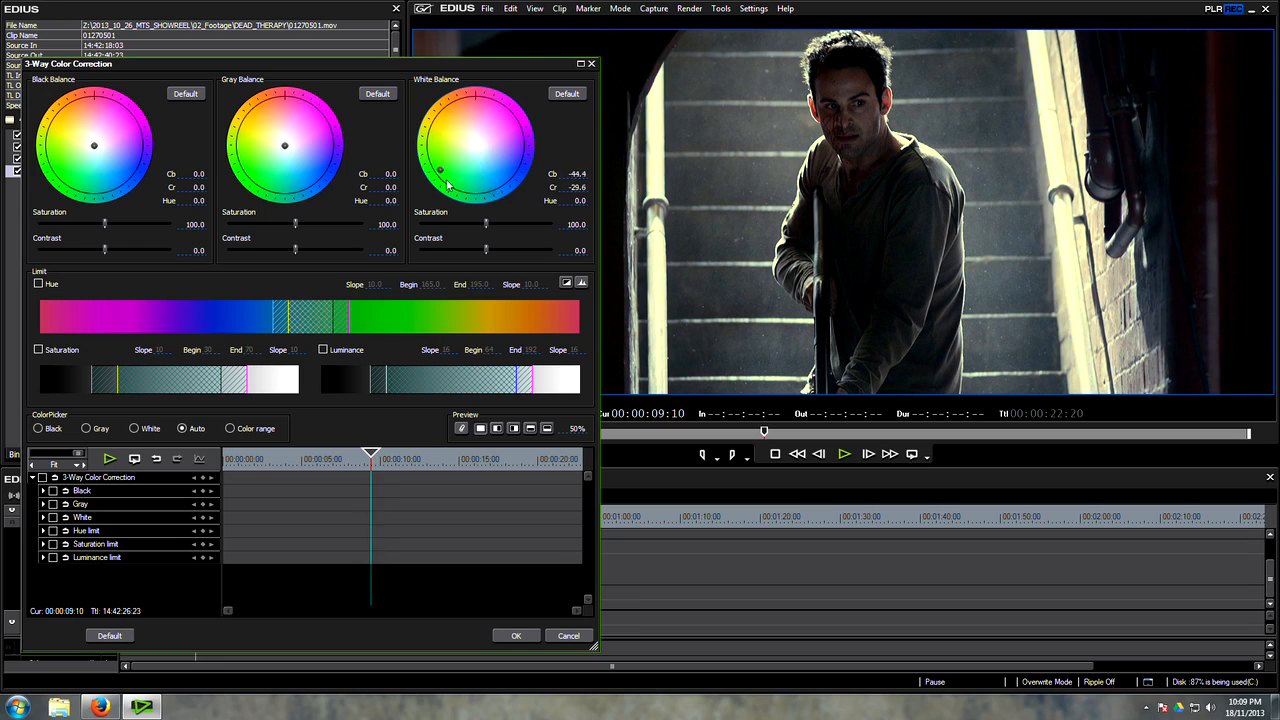
left_click(566, 93)
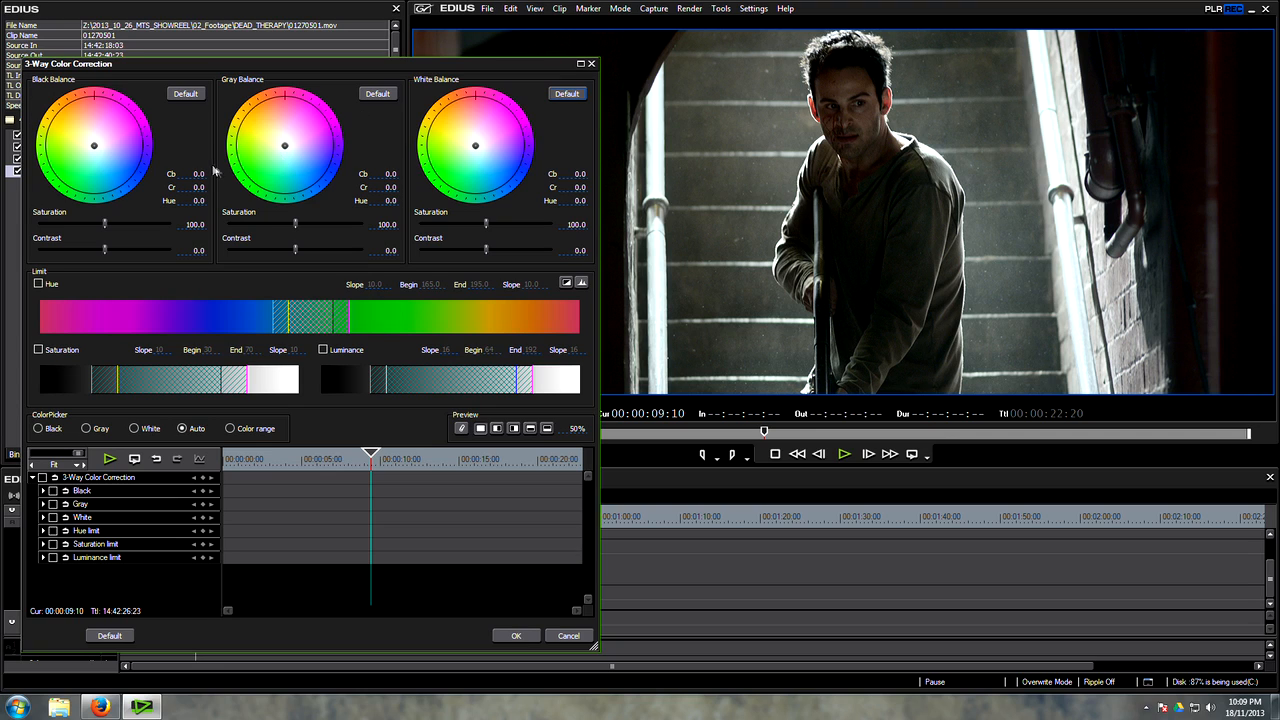
Step: Raise the Gray and White Balance saturation to 200 and the Black Balance saturation to 155.9
left_click_drag(295, 224, 385, 225)
left_click_drag(105, 226, 172, 229)
left_click_drag(489, 230, 582, 225)
left_click_drag(169, 225, 140, 227)
Step: Try different tints on the Black Balance wheel and reset it to its default
left_click_drag(95, 147, 98, 154)
left_click_drag(353, 67, 466, 376)
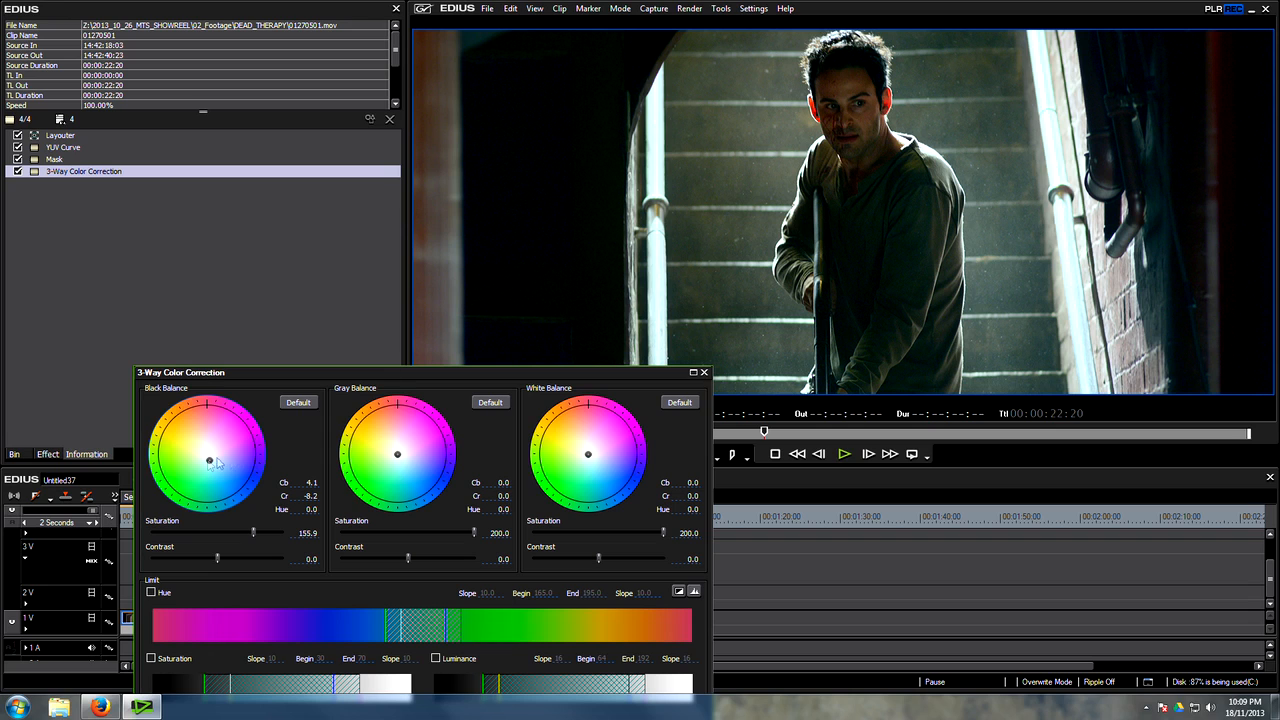
mouse_move(212, 462)
left_mouse_down()
mouse_move(182, 438)
mouse_move(199, 472)
left_mouse_up()
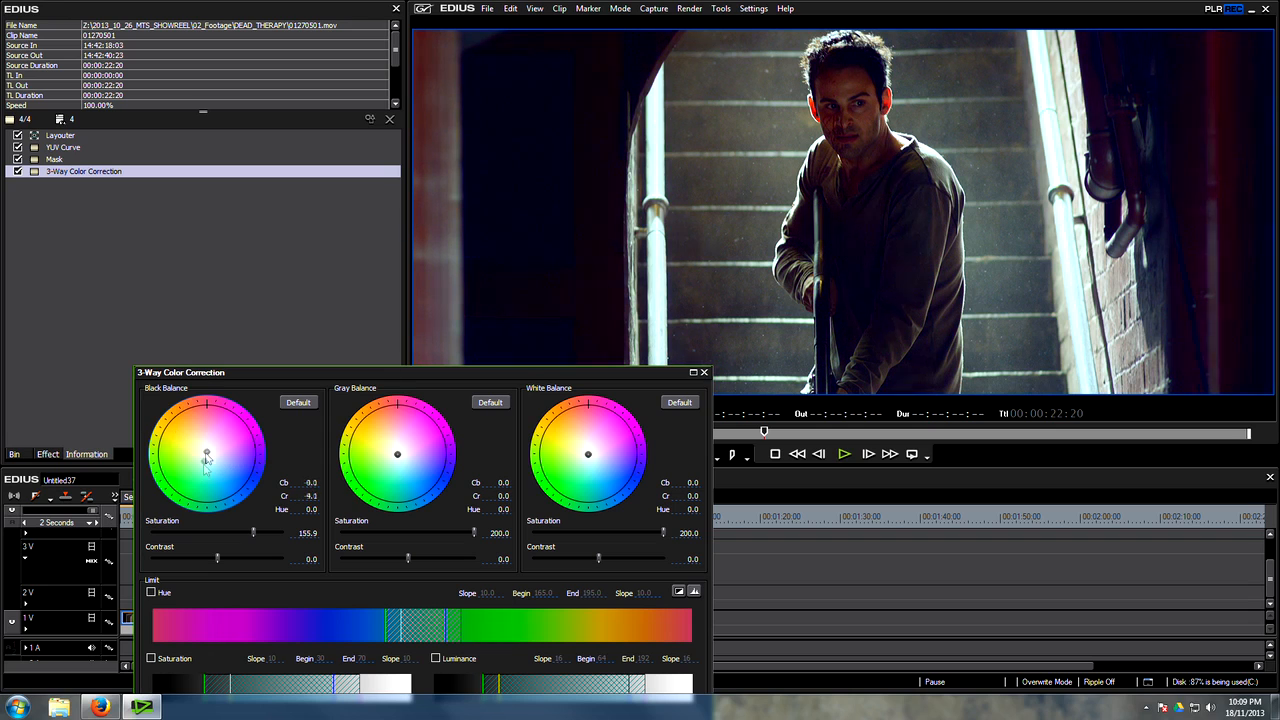
left_click(303, 405)
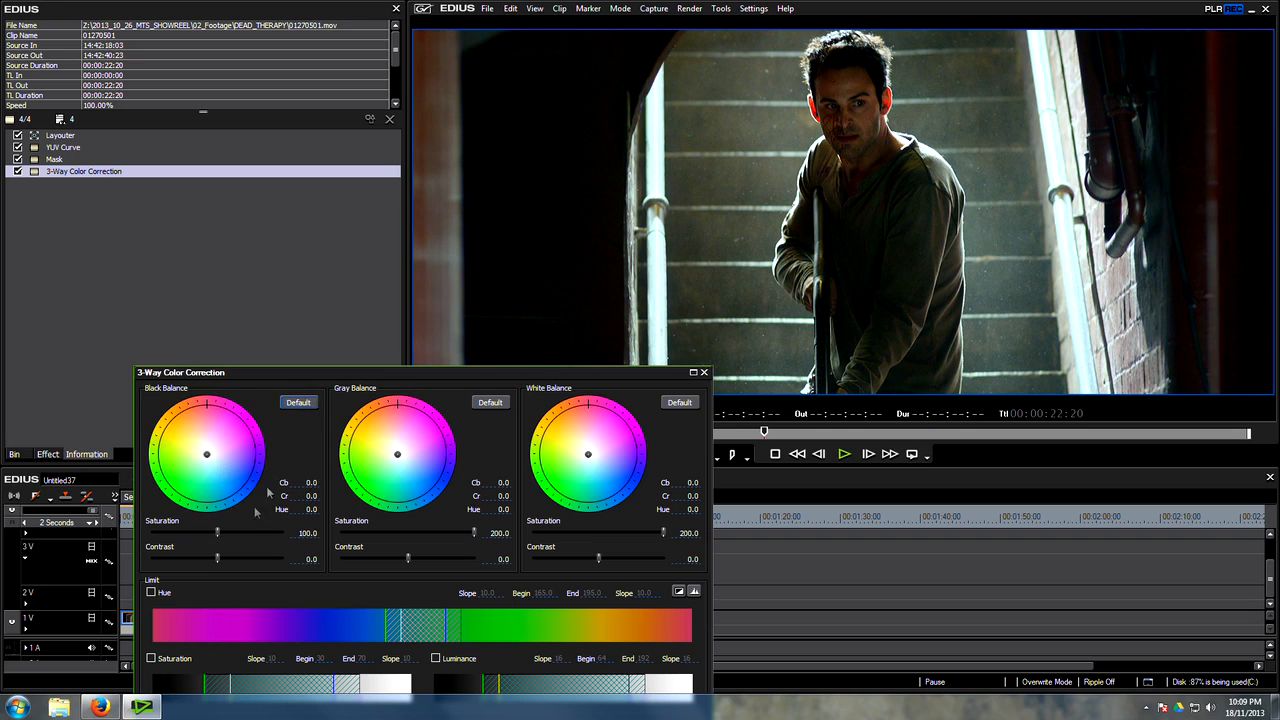
Step: Set the Black Balance saturation to 161 and tint the blacks toward blue-cyan at Cb 5.8, Cr -16.4
left_click_drag(221, 537, 257, 537)
left_click(208, 457)
left_click_drag(208, 457, 213, 471)
Step: Compare the corrected and uncorrected image with the split preview, sweeping its percentage and returning it to 100%
left_click_drag(554, 375, 393, 162)
left_click(465, 526)
left_click_drag(529, 528, 524, 639)
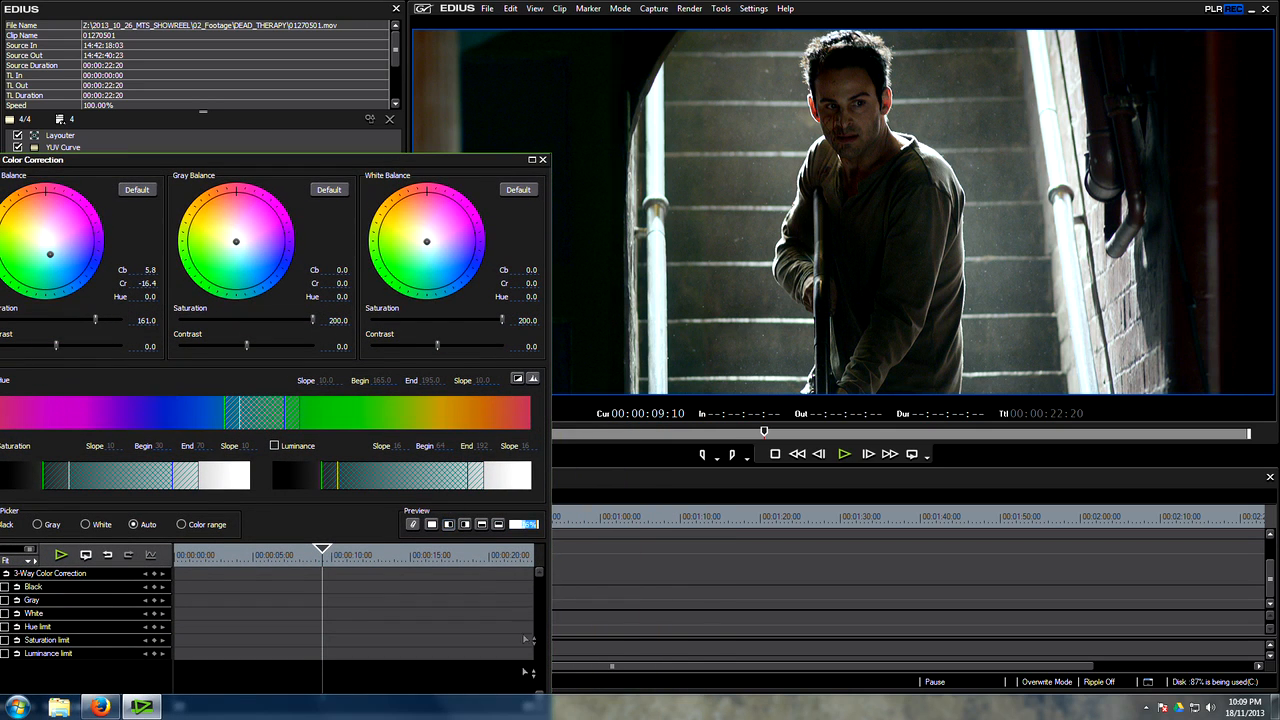
left_click_drag(462, 713, 422, 323)
Step: Tint the Gray Balance to Cb 2.5, Cr 0.8 and the White Balance to Cb -4.1, Cr 9.9
left_click_drag(237, 242, 238, 244)
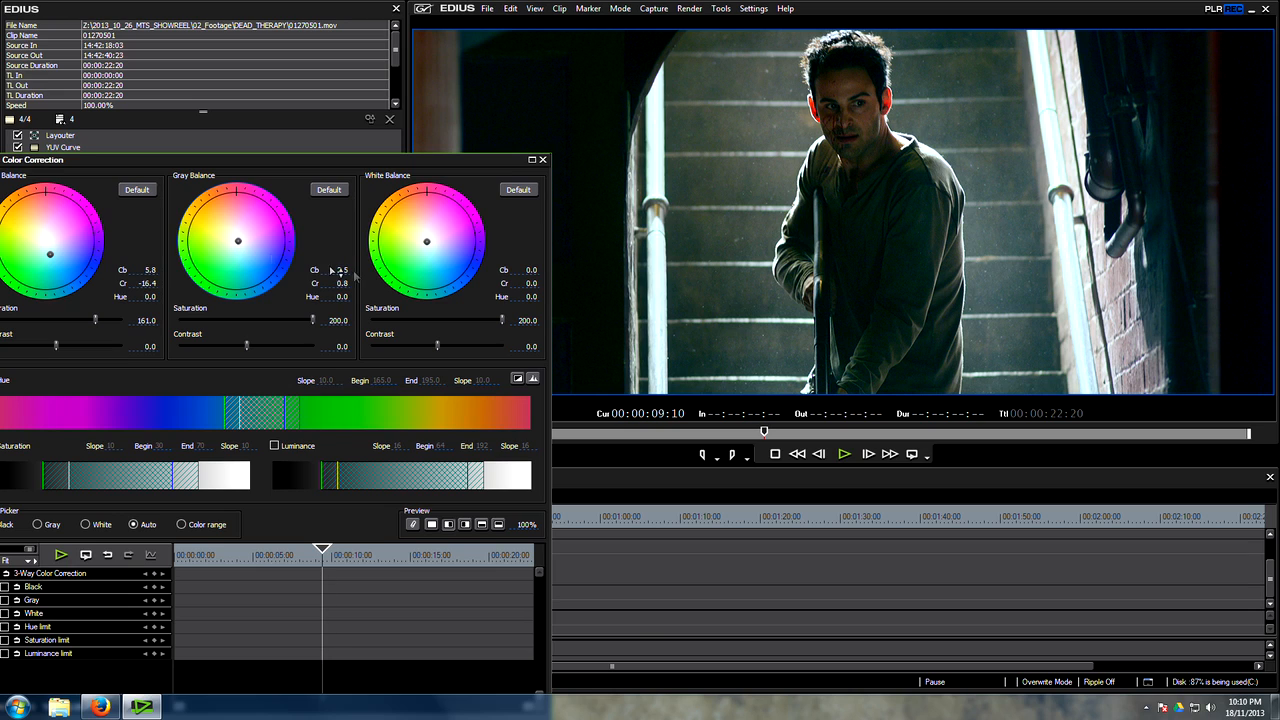
left_click_drag(426, 242, 422, 236)
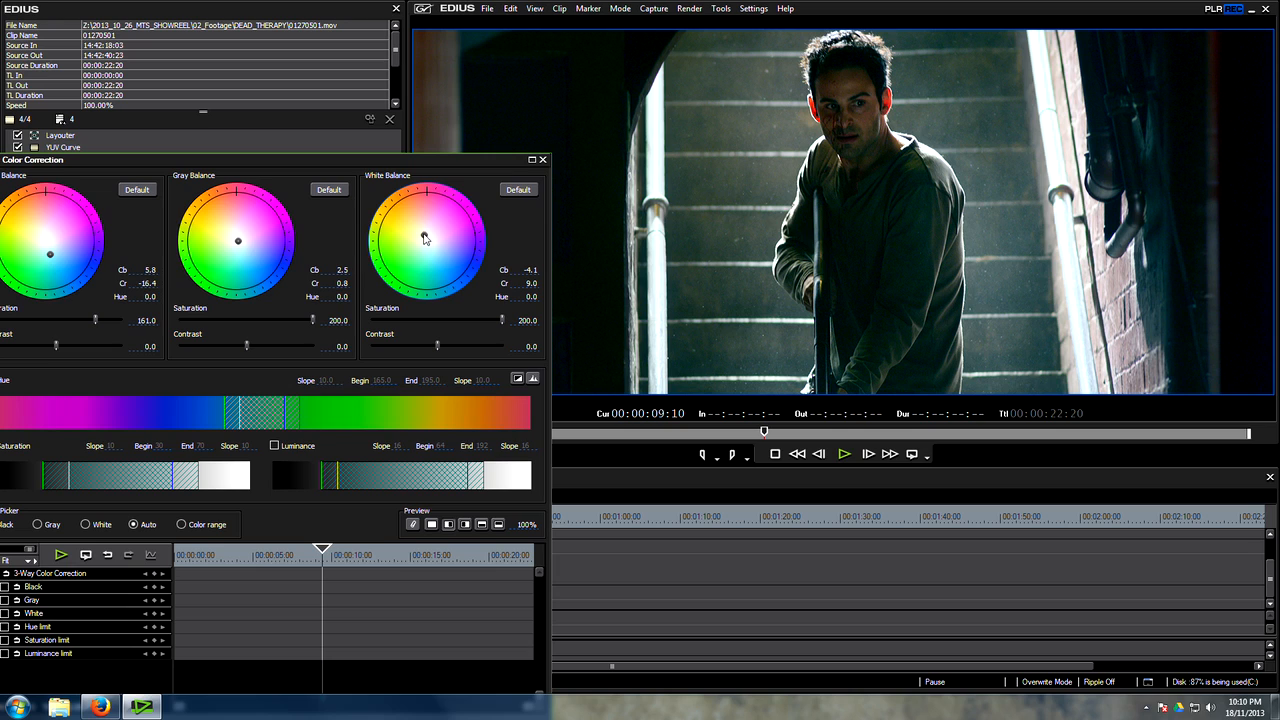
Step: Sweep the split preview across the frame to compare the correction, and accept the 3-Way Color Correction settings
left_click(448, 524)
left_click(515, 525)
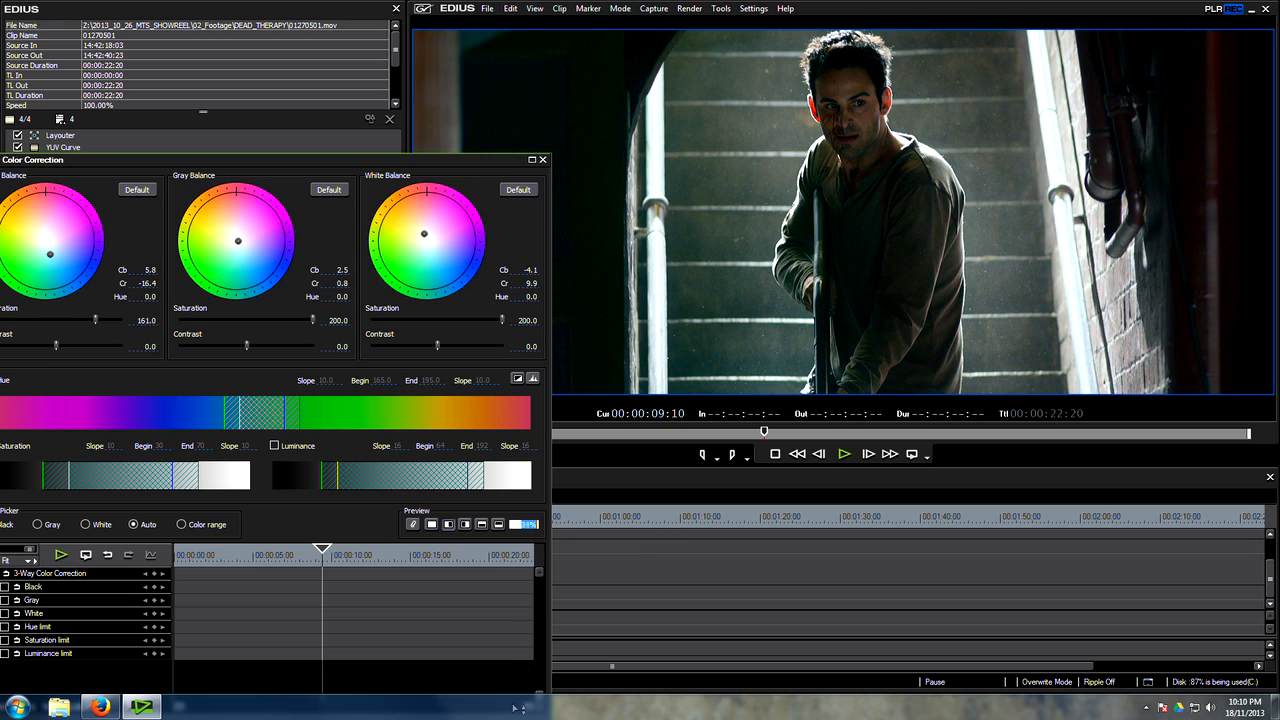
left_click_drag(496, 715, 472, 434)
left_click_drag(469, 342, 486, 715)
left_click_drag(440, 612, 423, 445)
left_click_drag(434, 168, 558, 72)
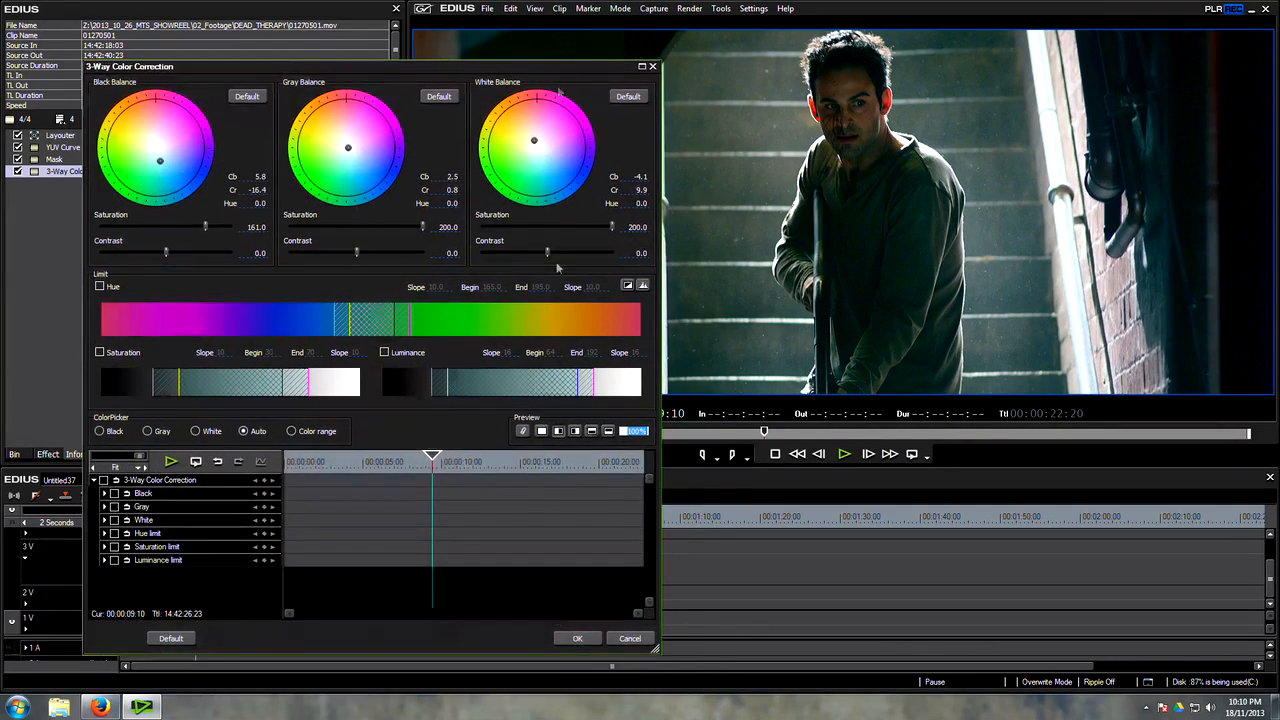
left_click(578, 638)
Step: Display the vectorscope and waveform, and warm the Gray Balance of the 3-Way Color Correction to Cb -1.6, Cr 7.4
left_click(179, 480)
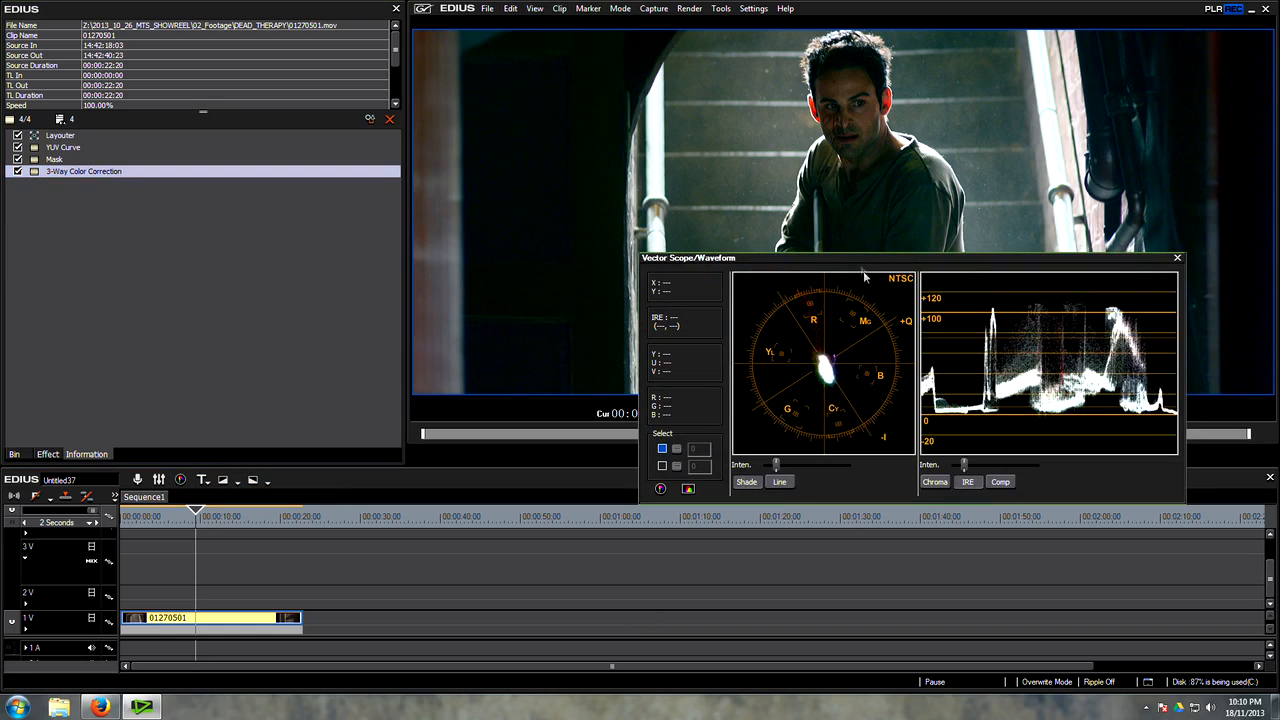
left_click_drag(860, 258, 768, 339)
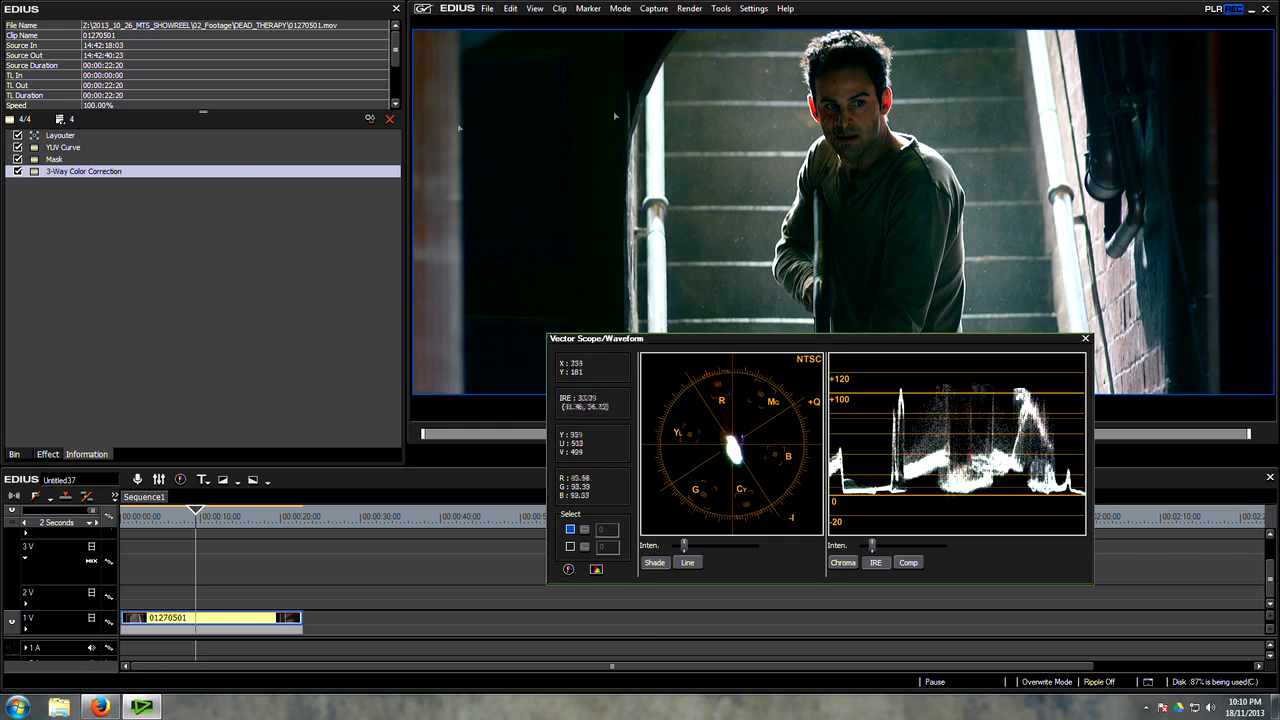
double_click(102, 171)
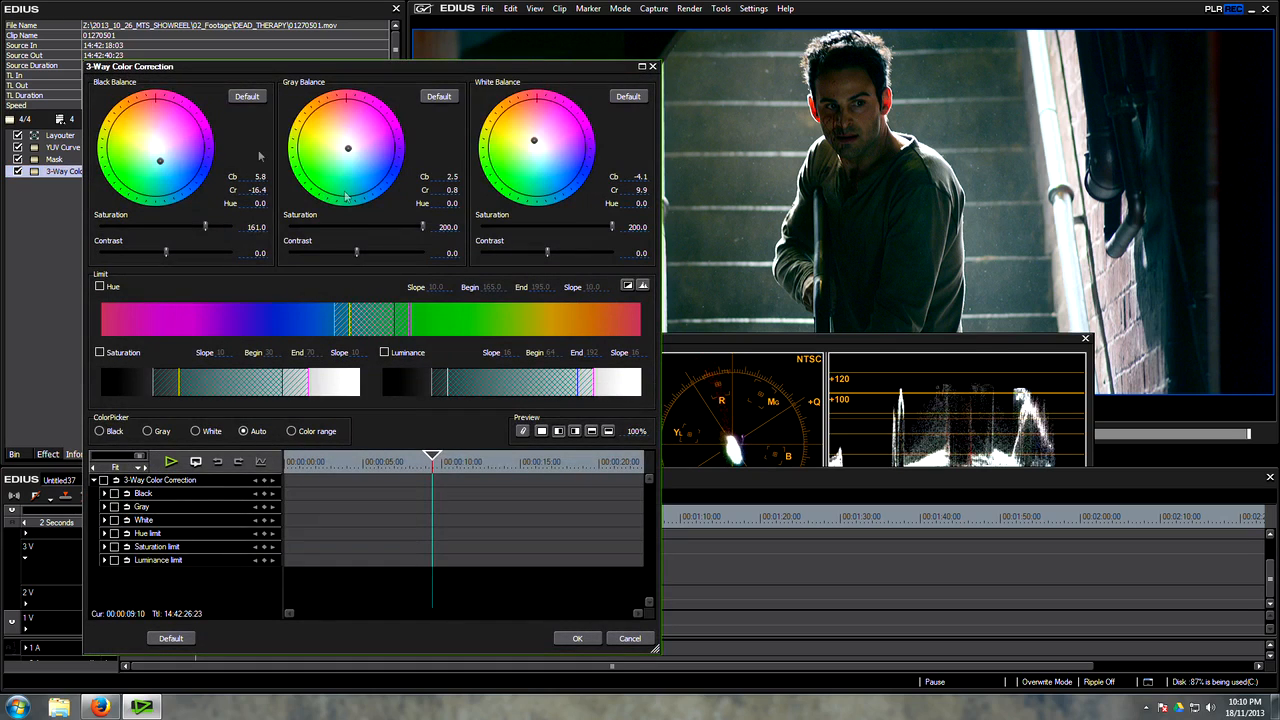
left_click_drag(349, 151, 344, 143)
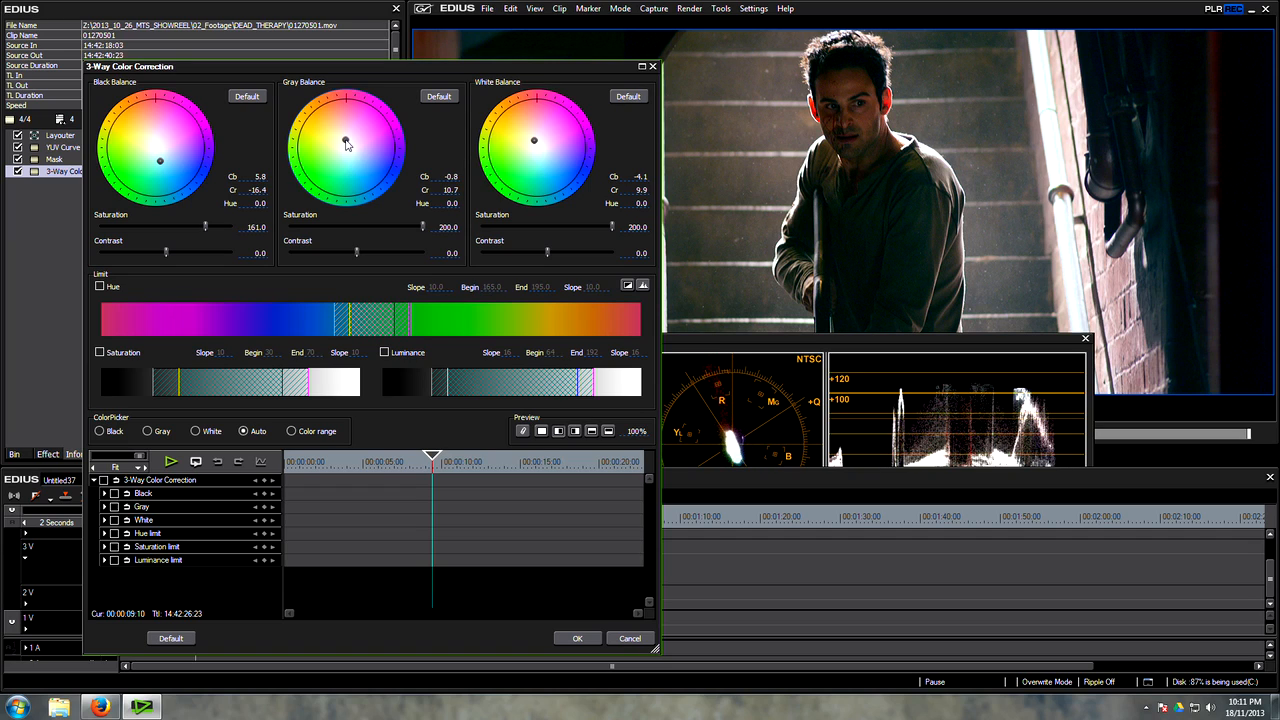
left_click_drag(346, 144, 344, 146)
Step: Set the White Balance contrast to -12.4, Black to -2.2 and Gray to 6.2, and accept the 3-Way Color Correction
left_click(640, 254)
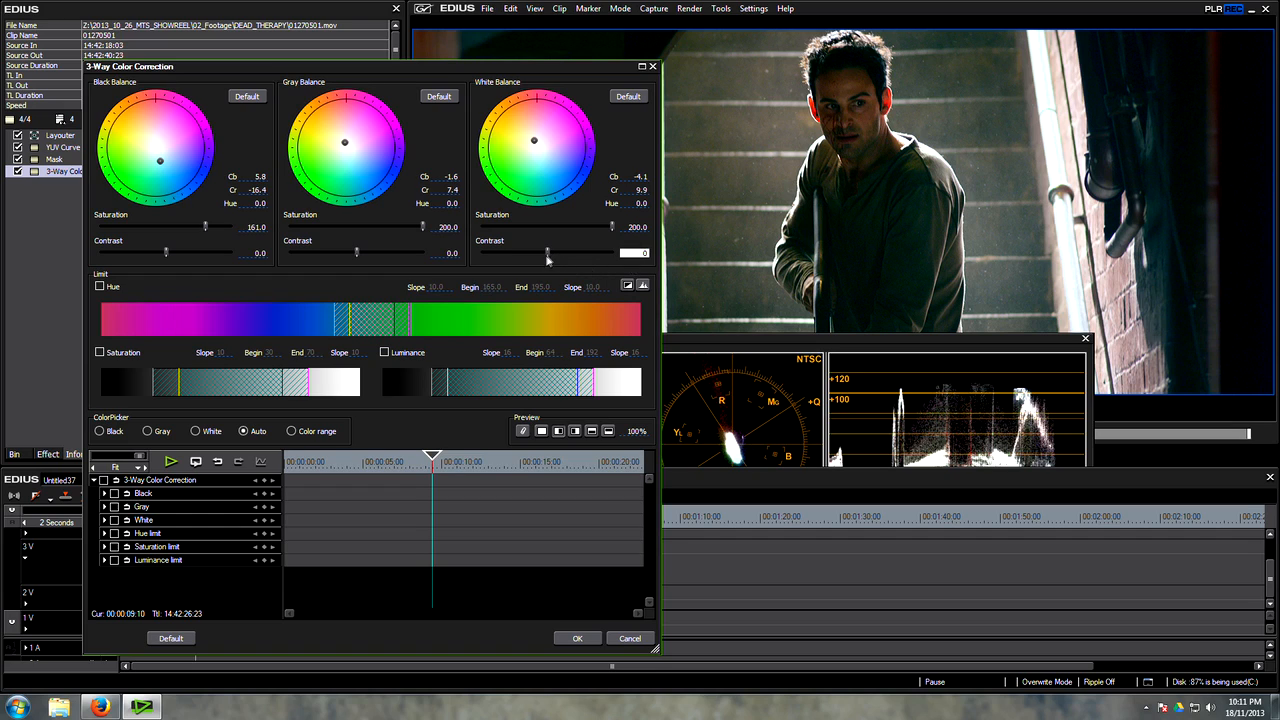
mouse_move(547, 258)
left_mouse_down()
mouse_move(530, 258)
mouse_move(550, 258)
left_mouse_up()
left_click_drag(549, 256, 496, 256)
left_click(795, 342)
left_click_drag(795, 342, 959, 292)
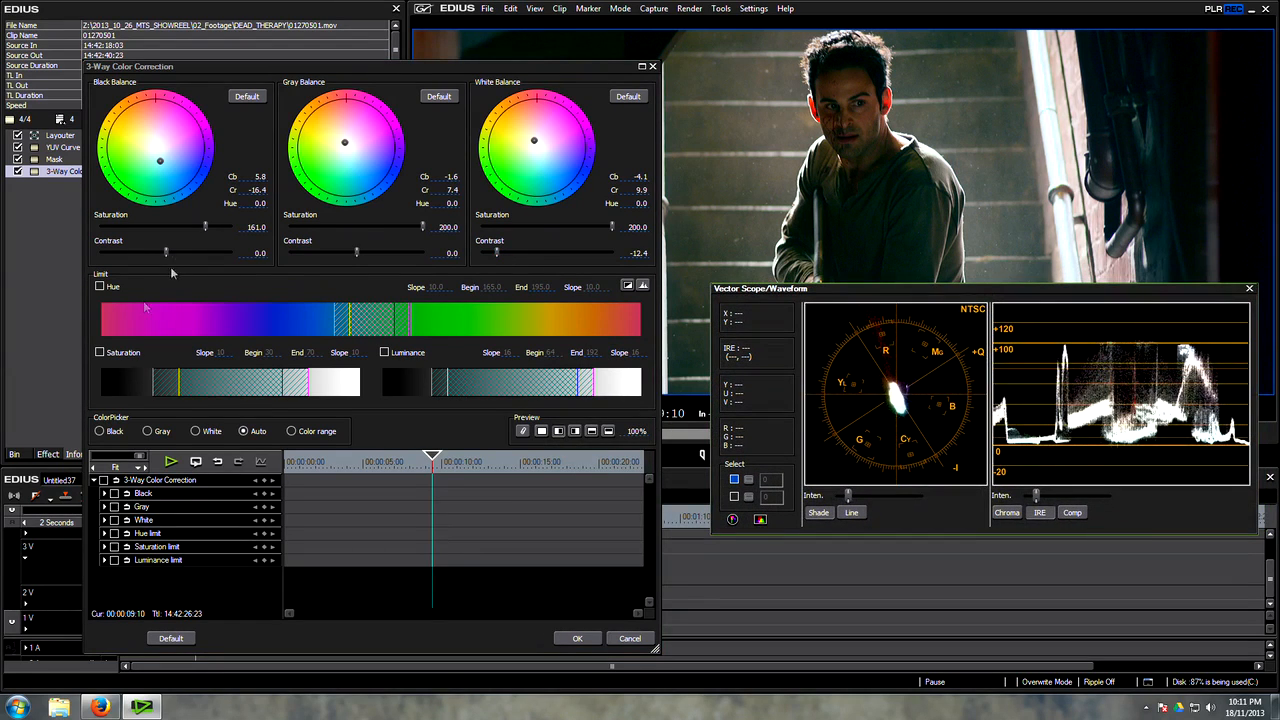
left_click_drag(166, 256, 155, 254)
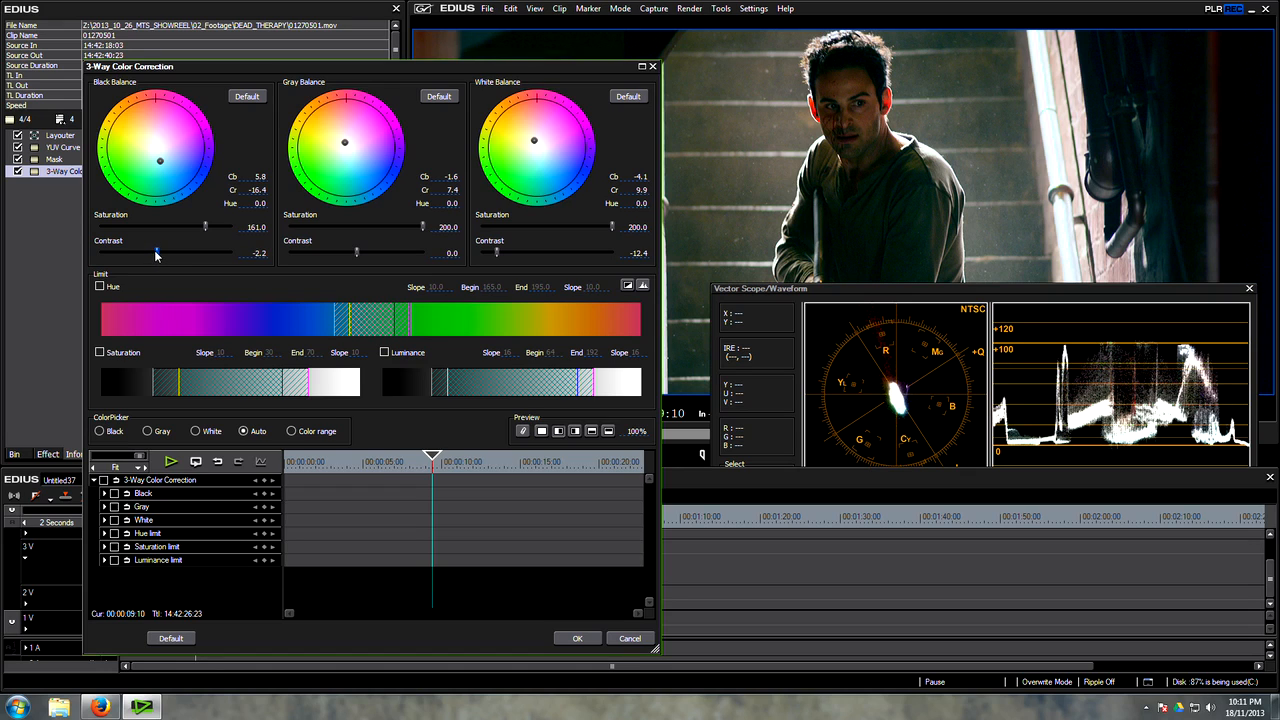
left_click_drag(357, 256, 385, 255)
left_click(636, 432)
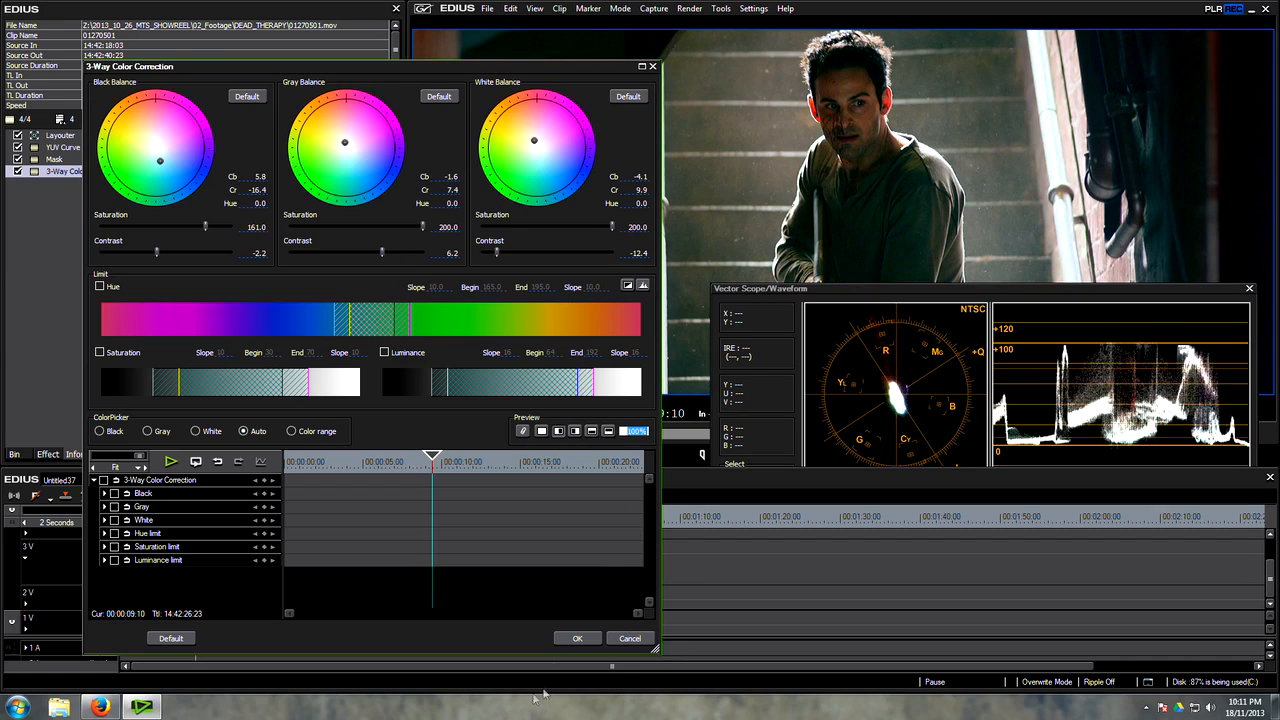
left_click(578, 638)
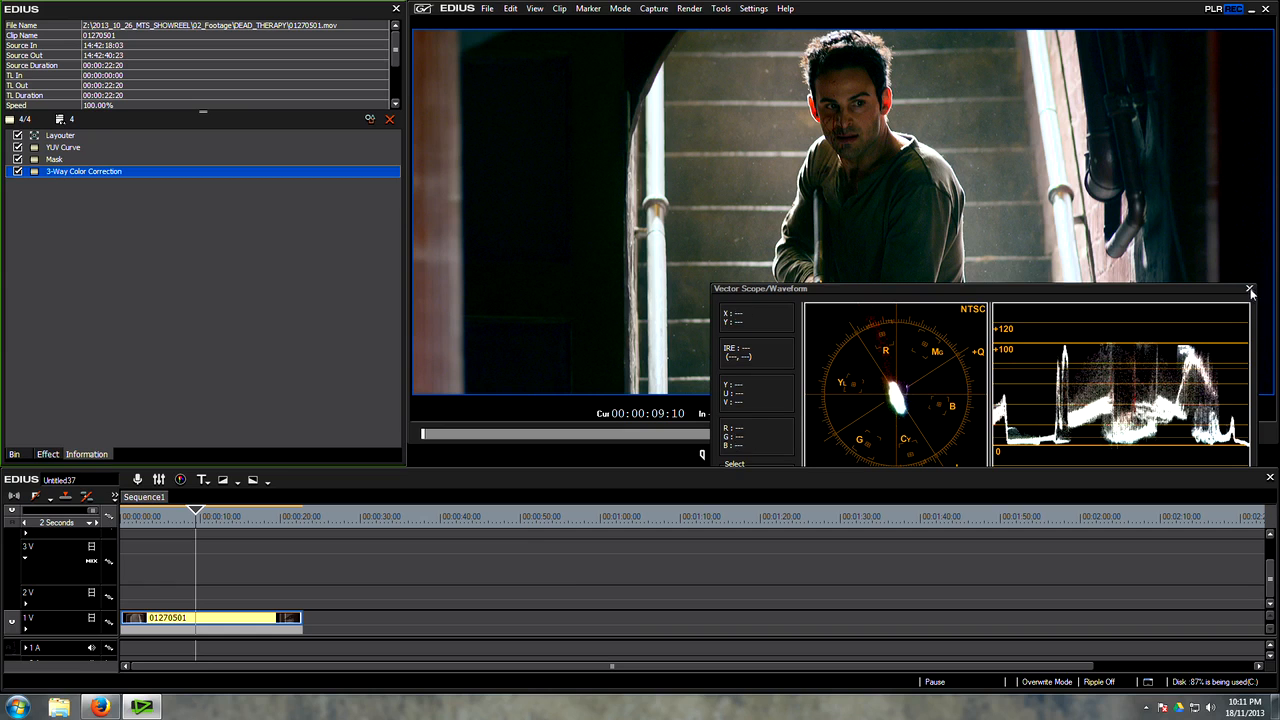
Step: Duplicate clip 01270501 onto track 2V and delete the copy's YUV Curve, Mask and 3-Way Color Correction filters
left_click(194, 521)
left_click_drag(154, 520, 196, 526)
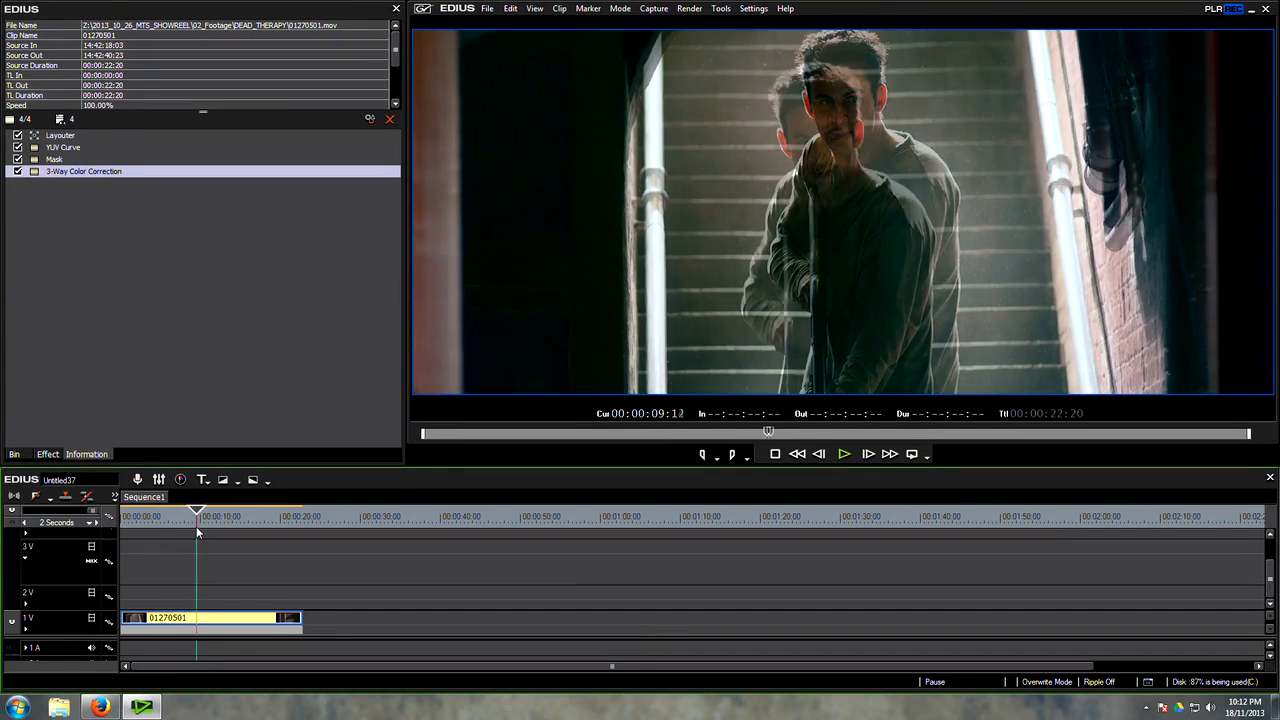
left_click_drag(200, 618, 202, 598)
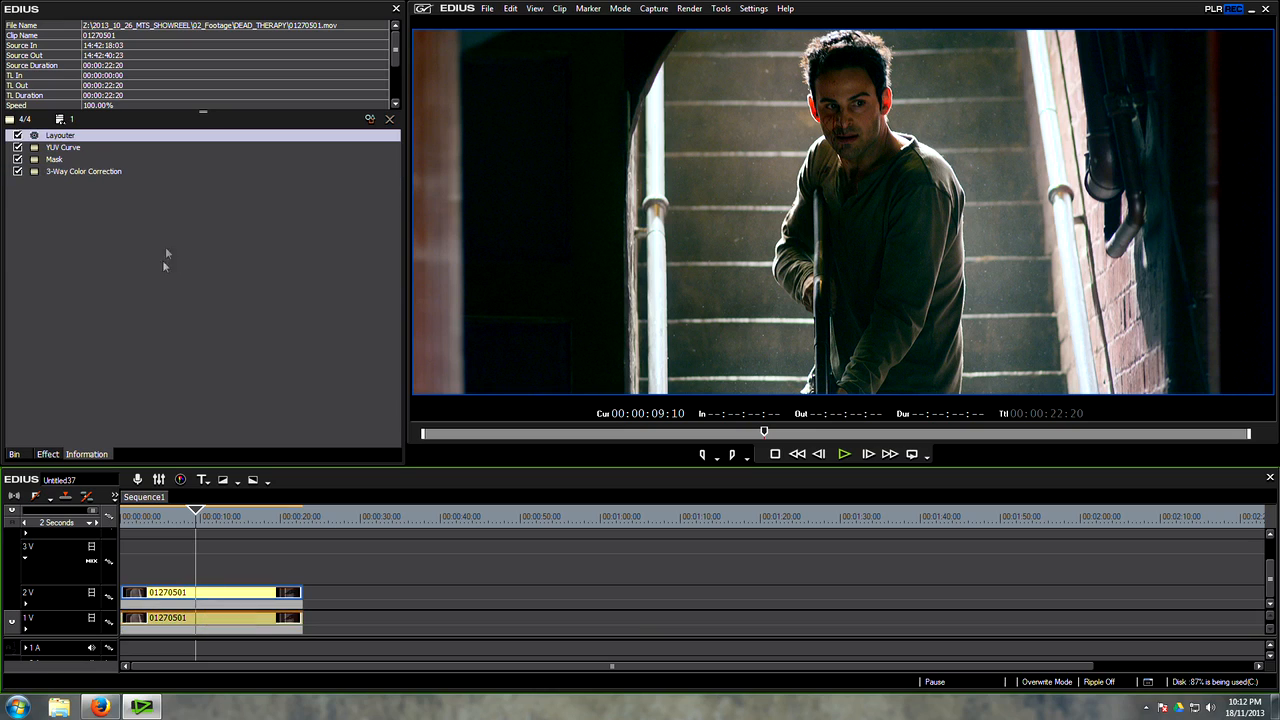
left_click_drag(166, 257, 62, 145)
key("Delete")
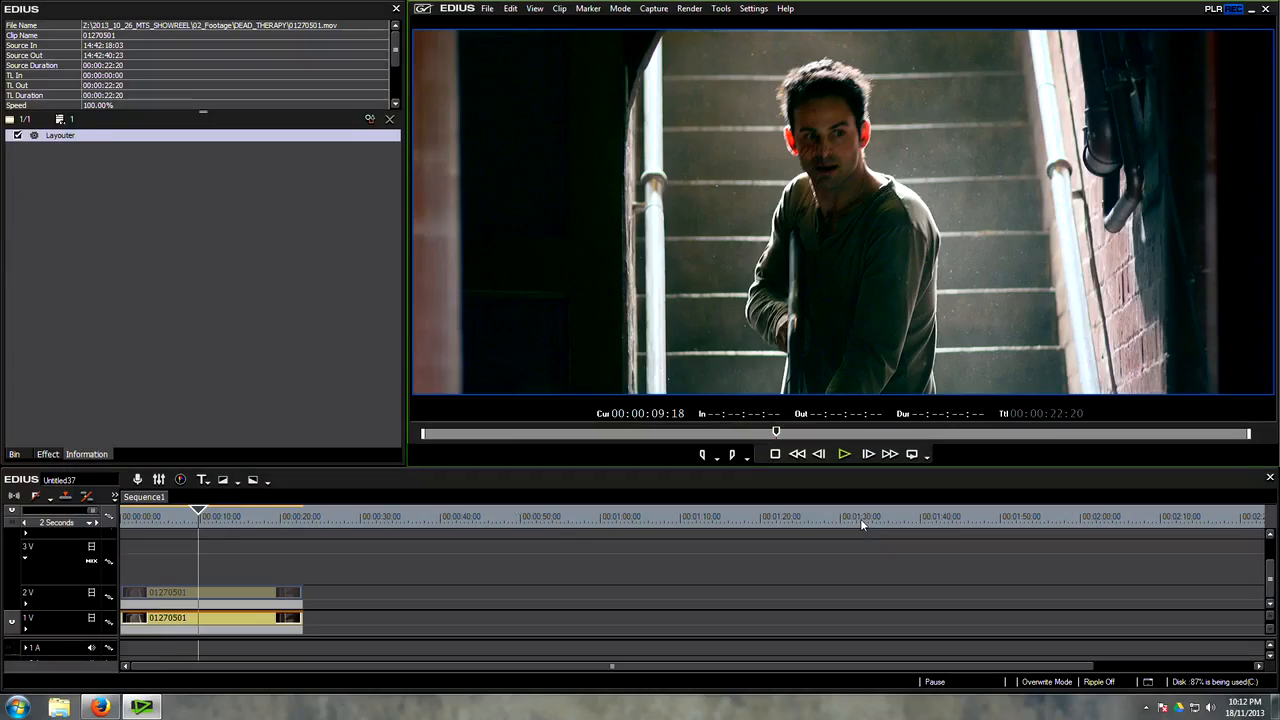
Step: Apply a second 3-Way Color Correction filter to the graded clip on track 1V and open its settings
left_click_drag(188, 520, 196, 521)
left_click(146, 388)
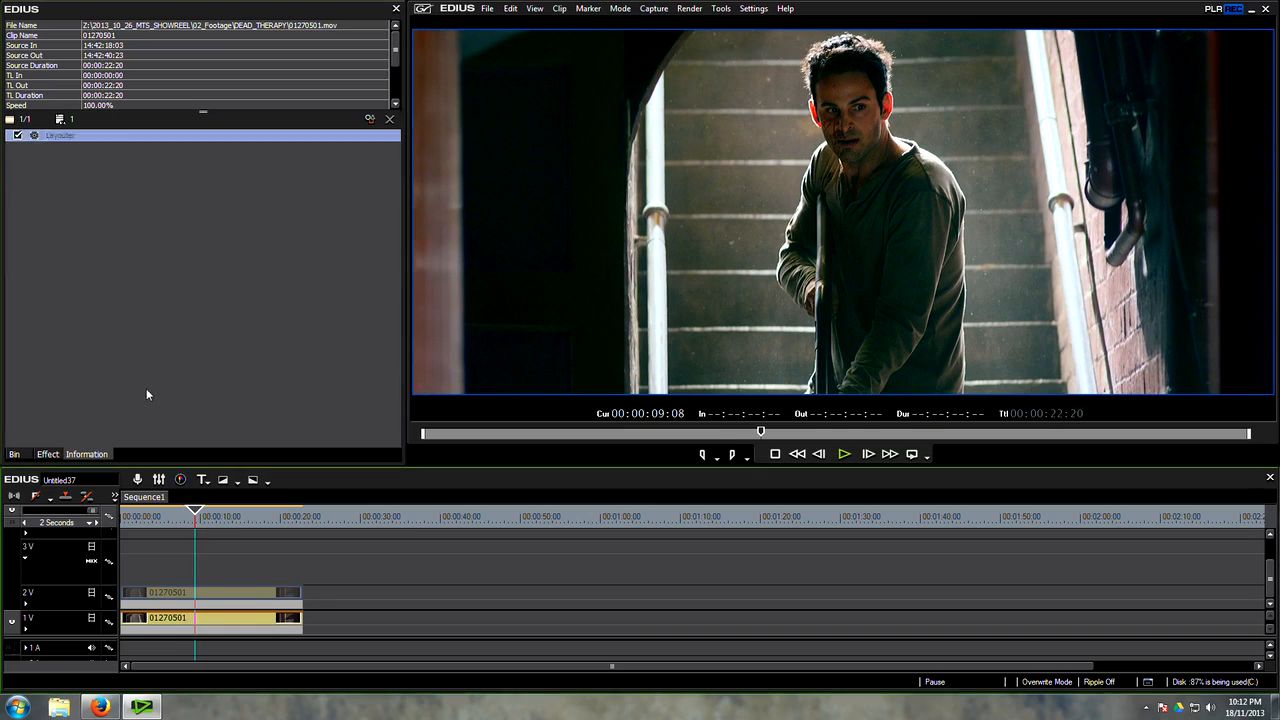
left_click(47, 455)
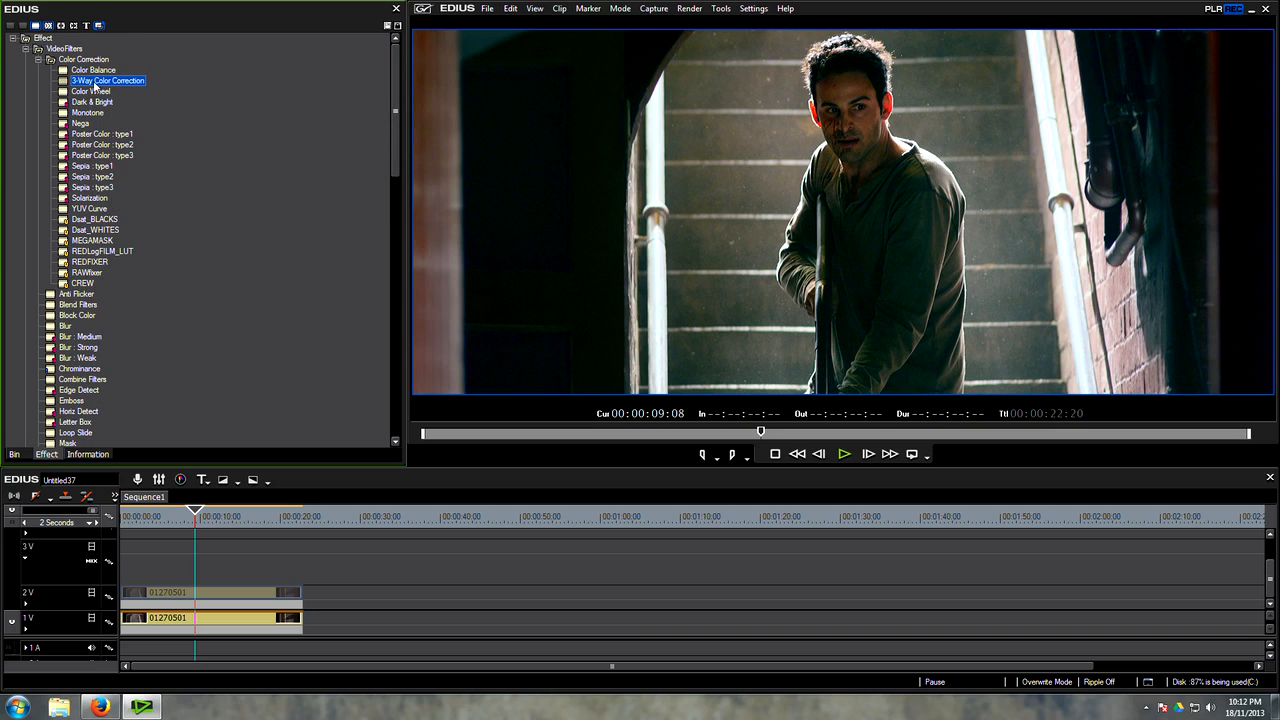
left_click_drag(92, 86, 212, 618)
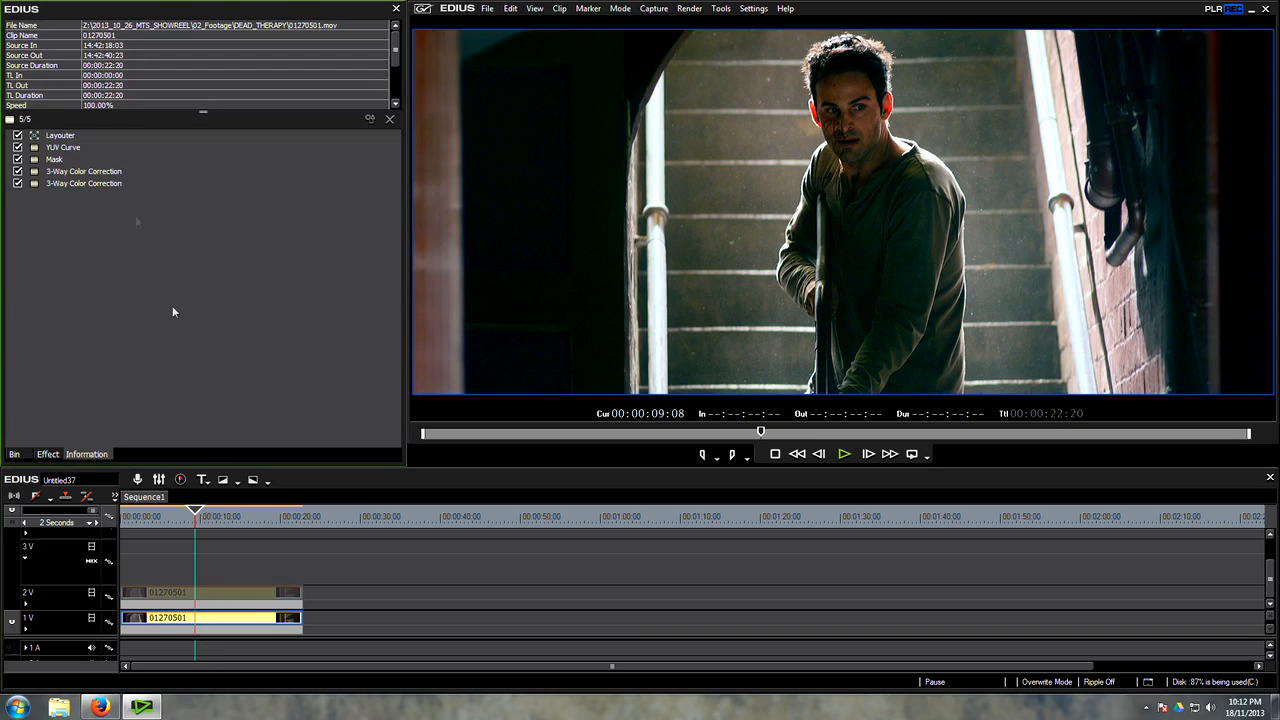
double_click(84, 184)
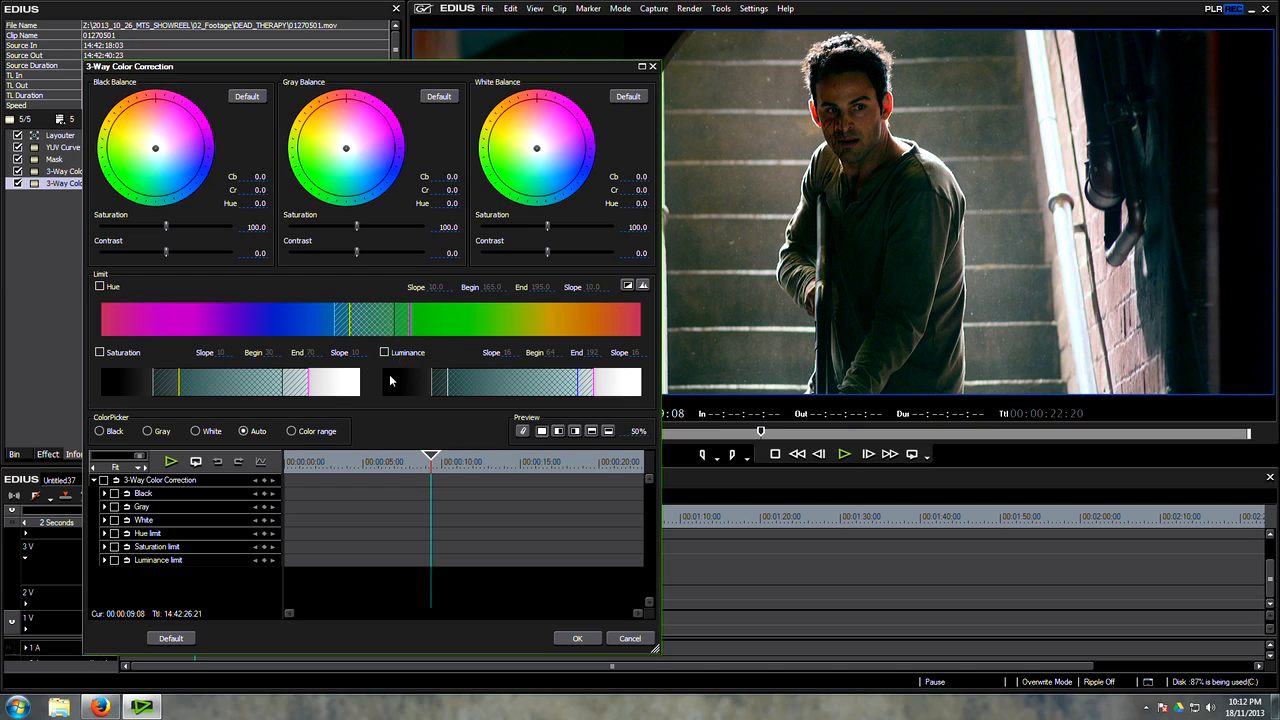
Step: Enable the Hue, Saturation and Luminance limits and turn on the key display
left_click(100, 287)
left_click(100, 353)
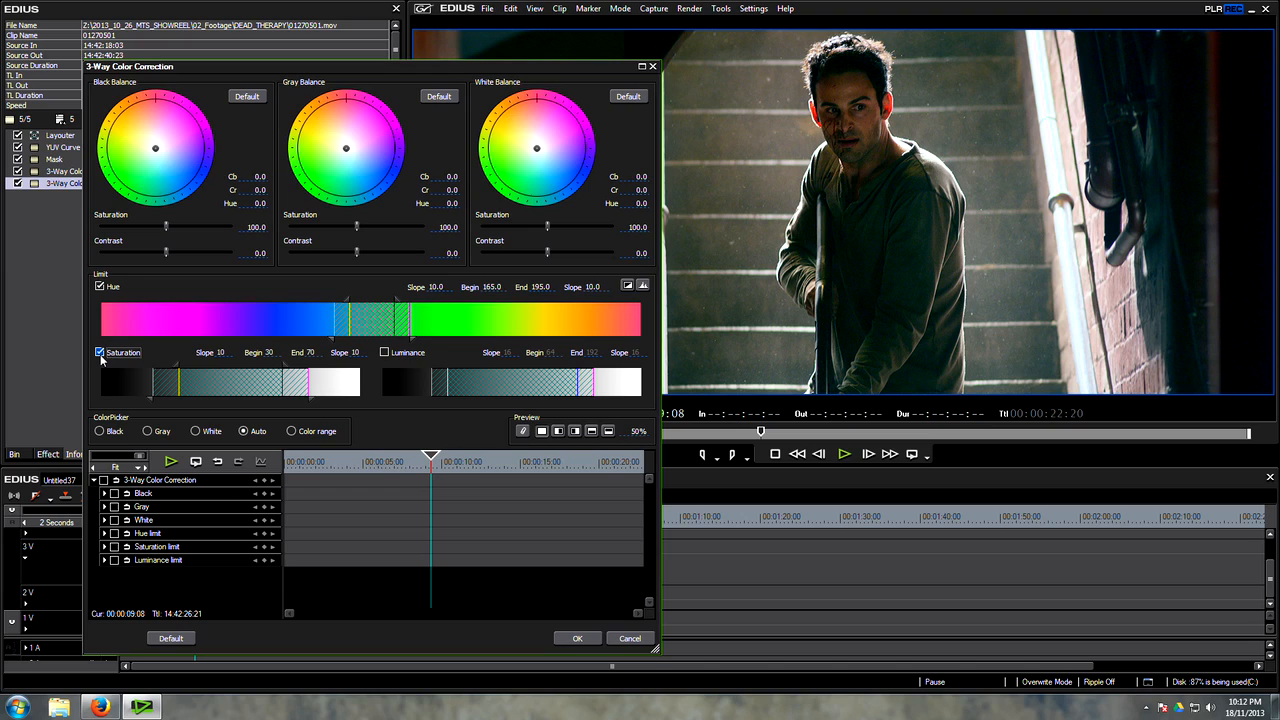
left_click(385, 352)
left_click(628, 287)
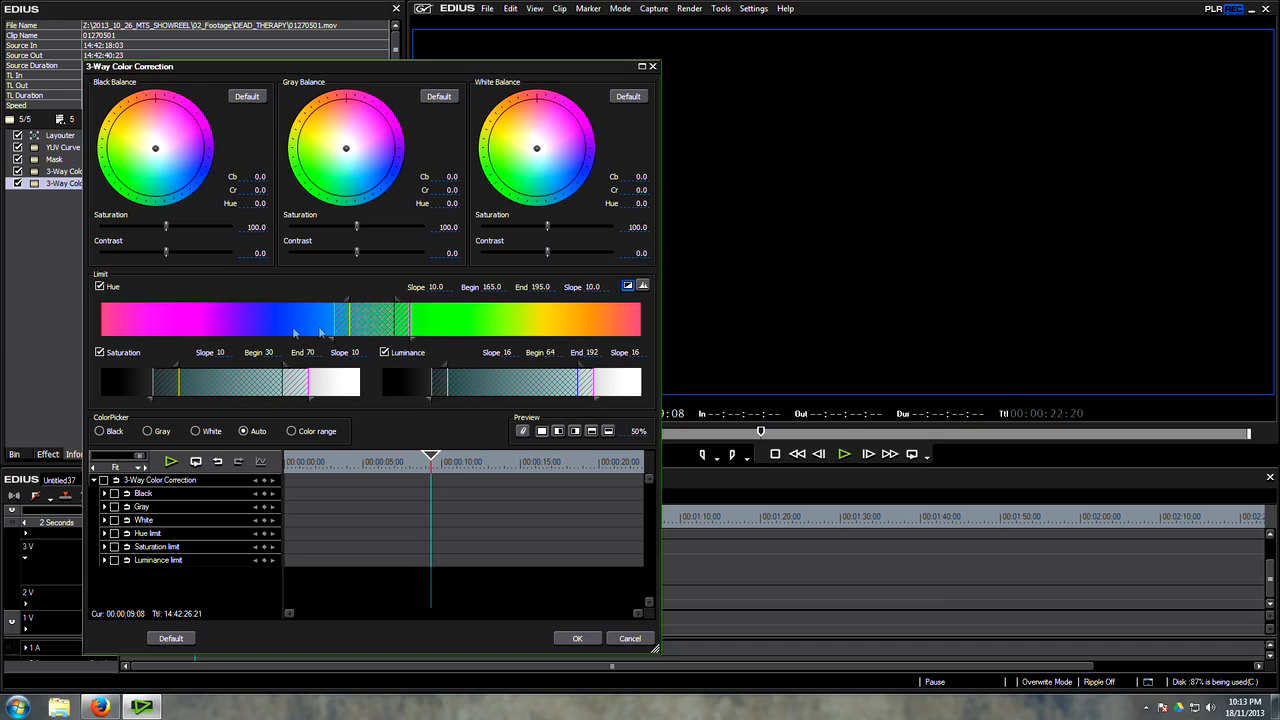
Step: Shift the hue limit range to the orange-red skin tones, with Begin 314 and End 344
left_click_drag(370, 328, 598, 338)
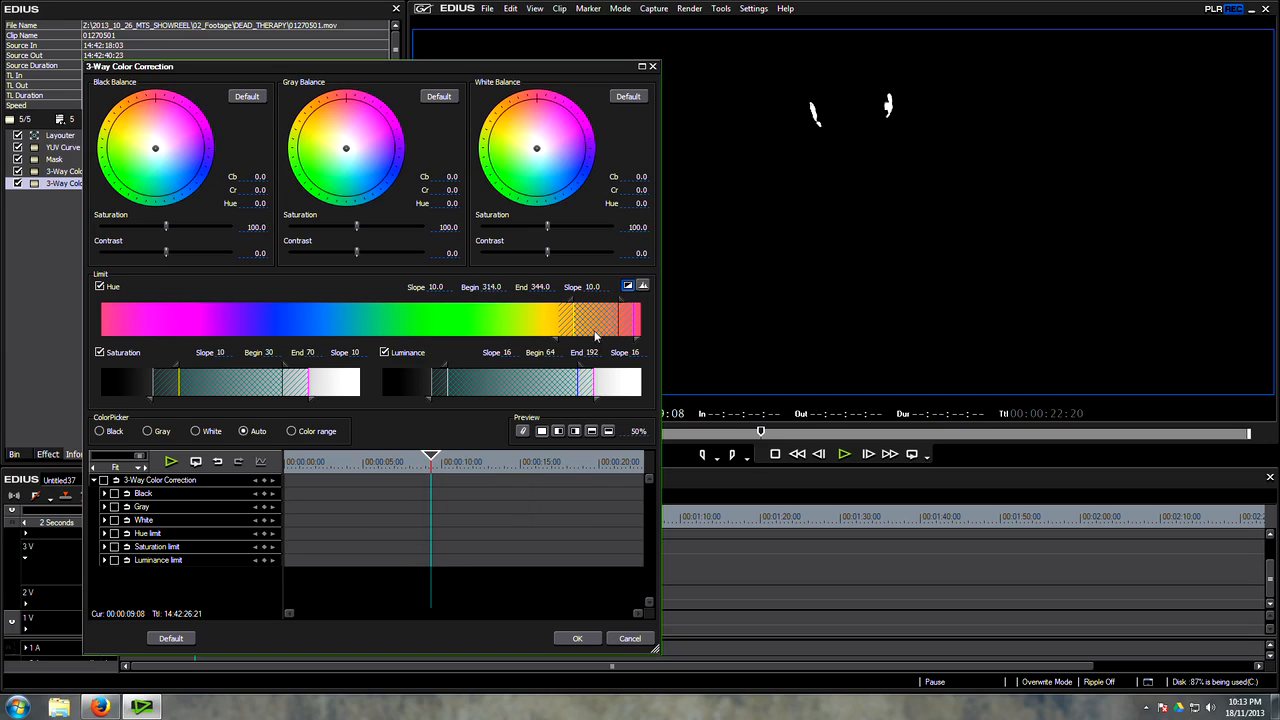
left_click(627, 286)
left_click(627, 286)
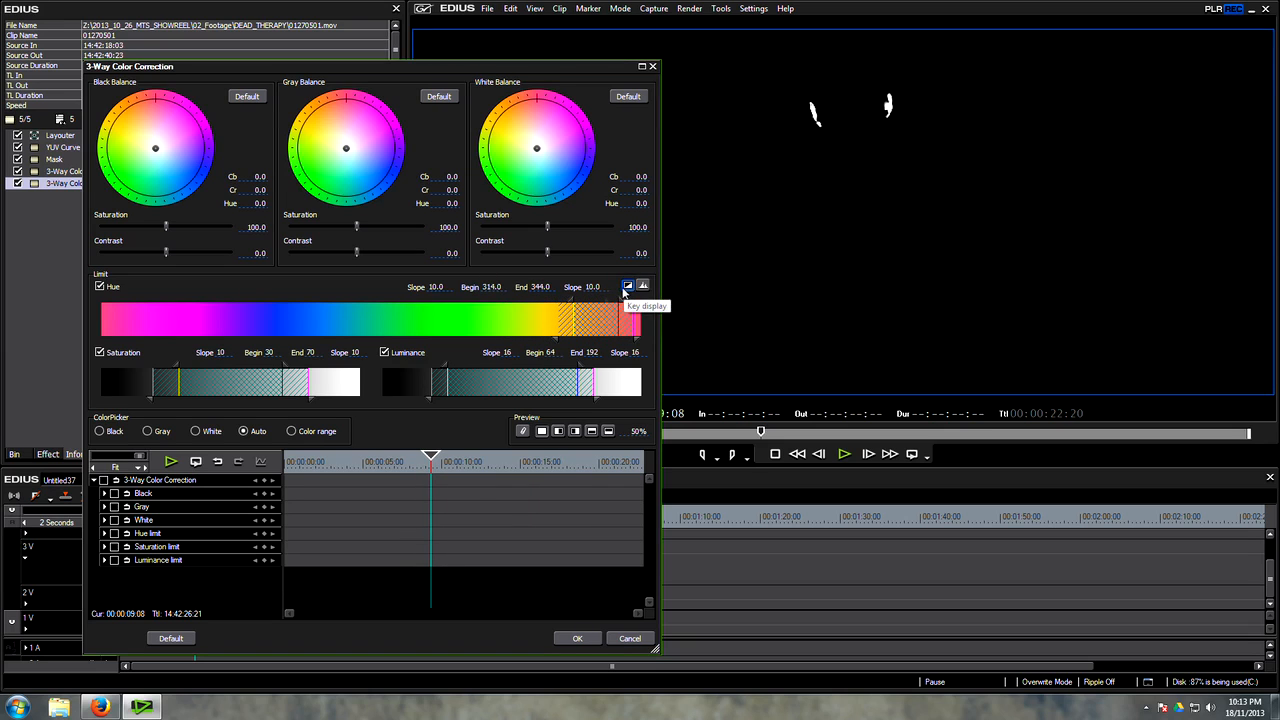
Step: Widen the luminance limit to Begin 38 with slope 15 and the saturation limit's lower slope to 17, and hide the key display
left_click_drag(433, 399, 404, 399)
left_click_drag(446, 370, 421, 370)
mouse_move(152, 402)
left_mouse_down()
mouse_move(119, 402)
mouse_move(136, 404)
left_mouse_up()
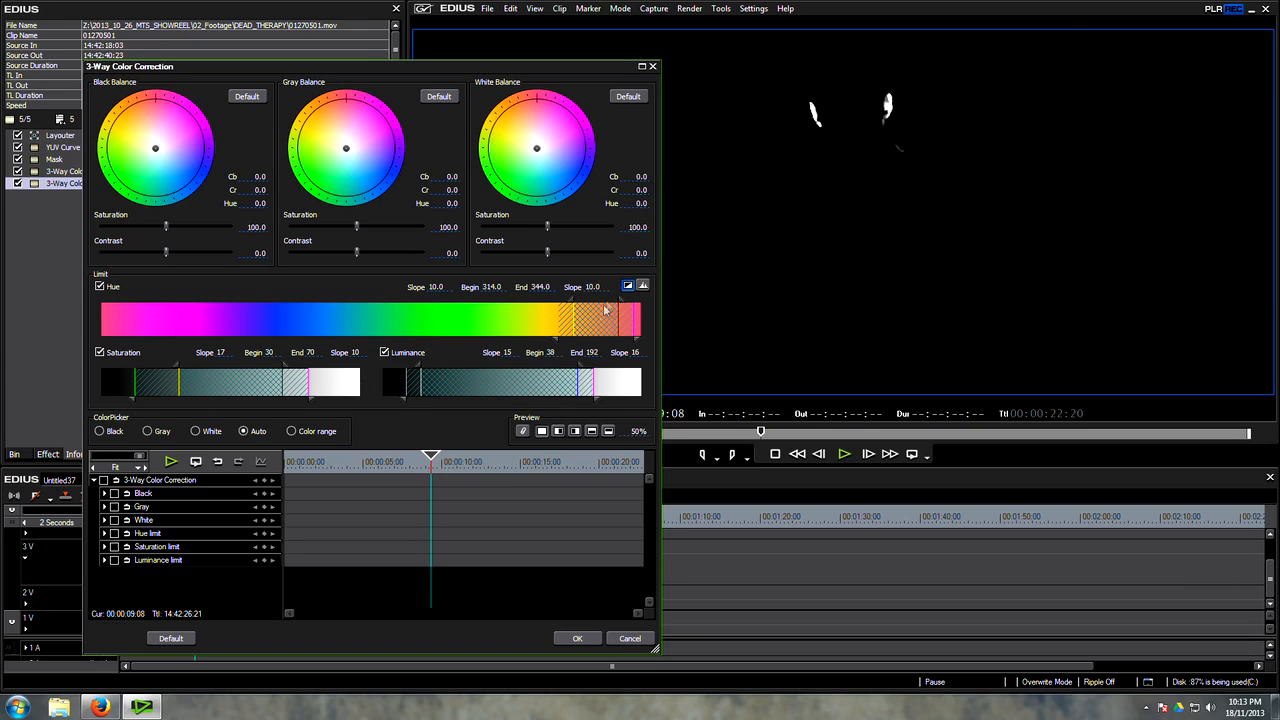
left_click(628, 286)
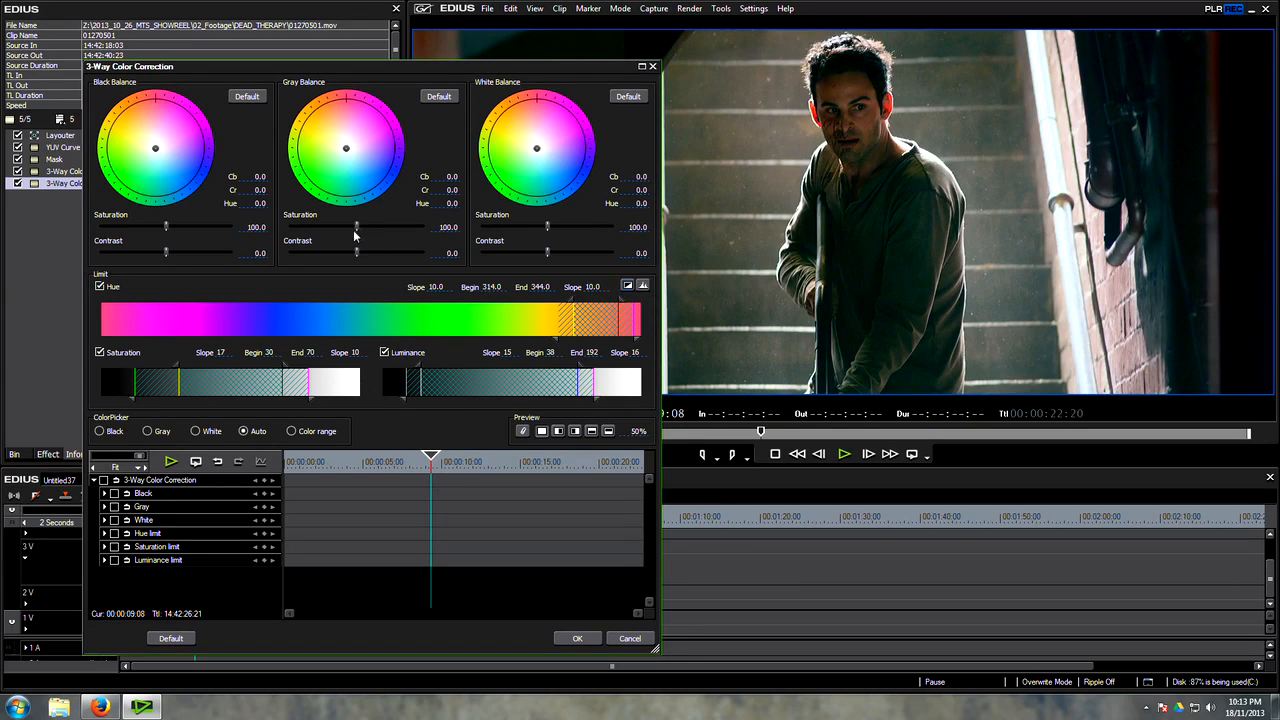
Step: Set the Gray Balance saturation to 60.3 with Cr -3.3 and the Black Balance saturation to 66.7, and accept the filter
mouse_move(356, 230)
left_mouse_down()
mouse_move(308, 230)
mouse_move(332, 232)
left_mouse_up()
left_click_drag(345, 153, 348, 158)
left_click_drag(167, 229, 144, 228)
left_click(636, 431)
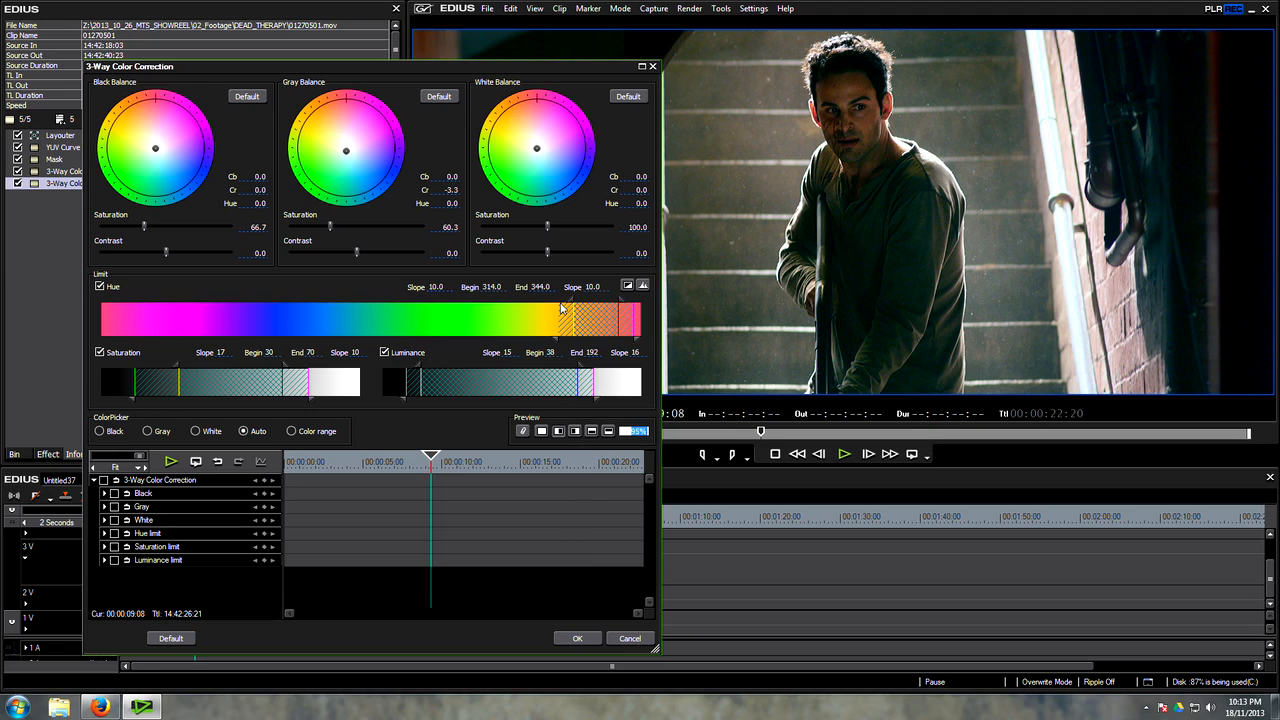
left_click(577, 638)
Step: Scrub around the 9 to 10 second mark and toggle the ungraded clip on track 2V off to compare it with the grade
mouse_move(200, 530)
left_mouse_down()
mouse_move(222, 528)
mouse_move(177, 530)
mouse_move(201, 537)
left_mouse_up()
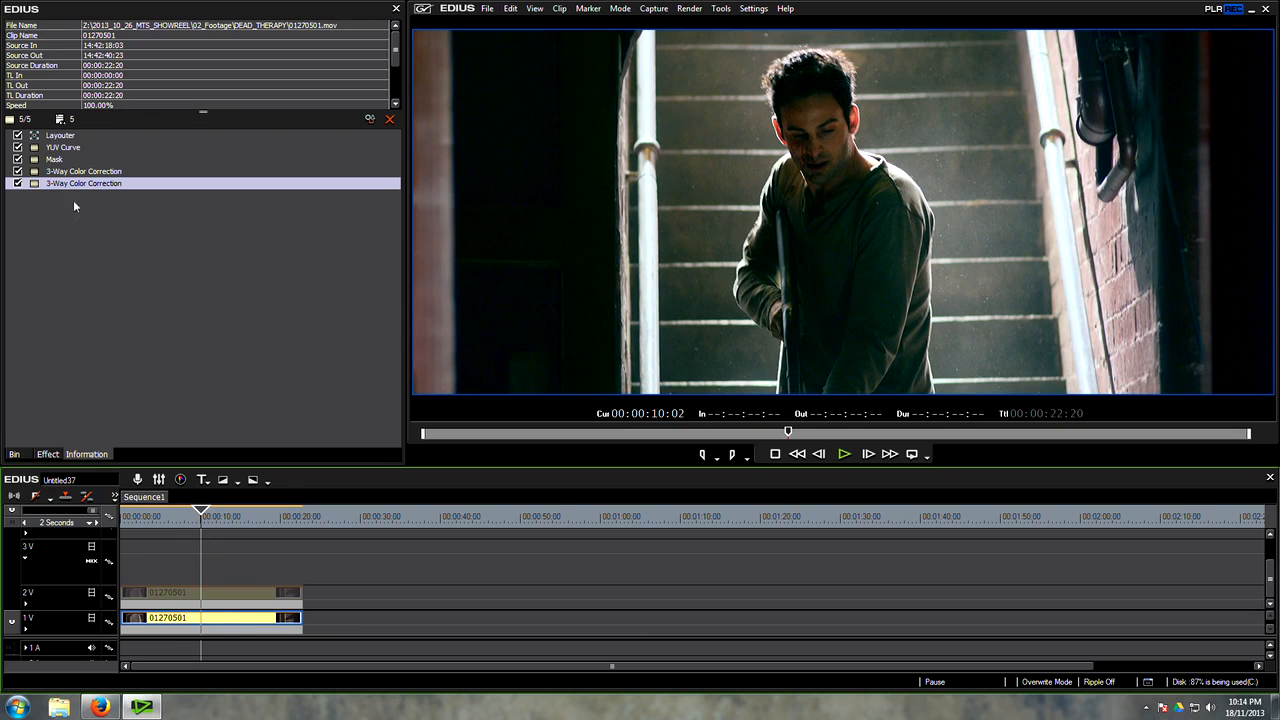
left_click_drag(202, 521, 196, 524)
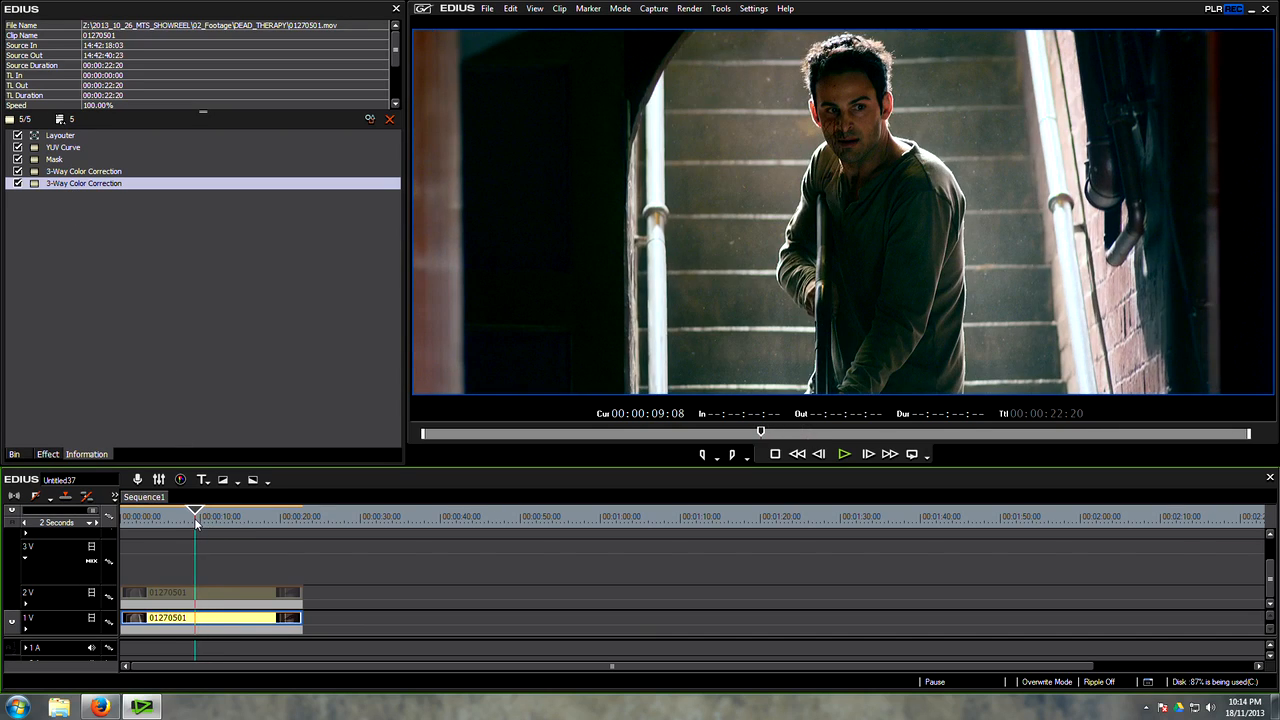
left_click(212, 592)
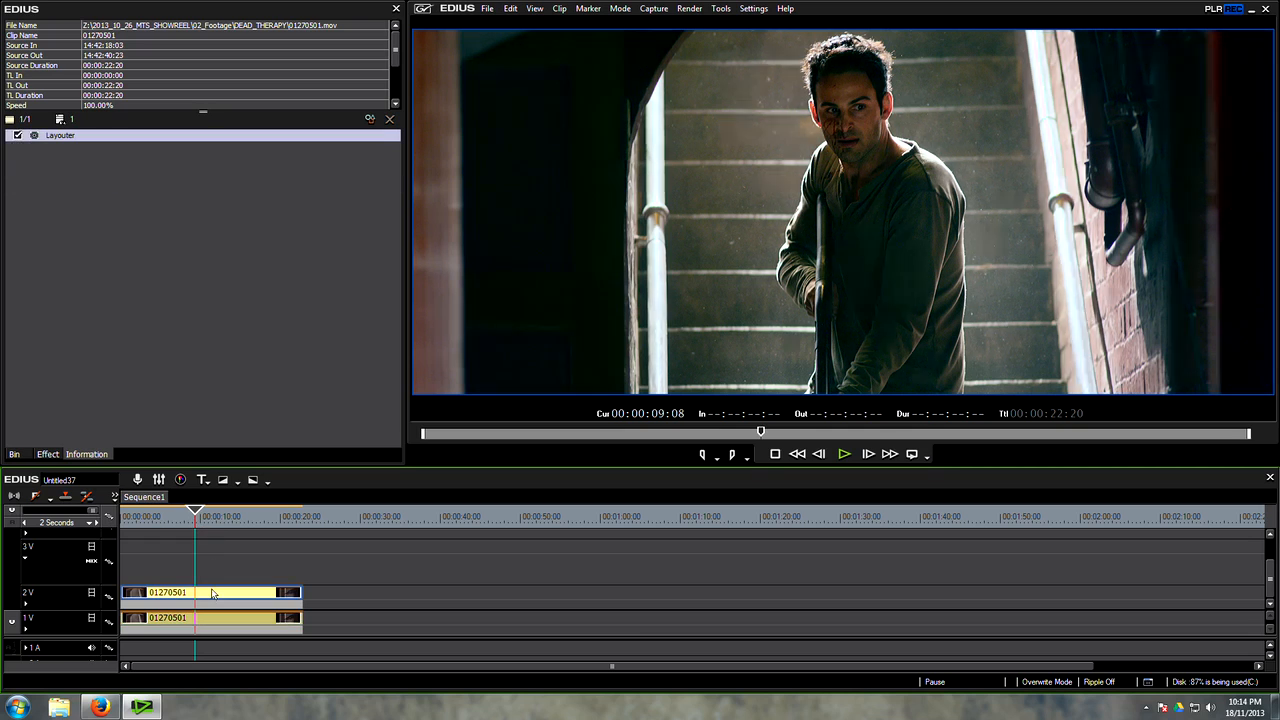
key("0")
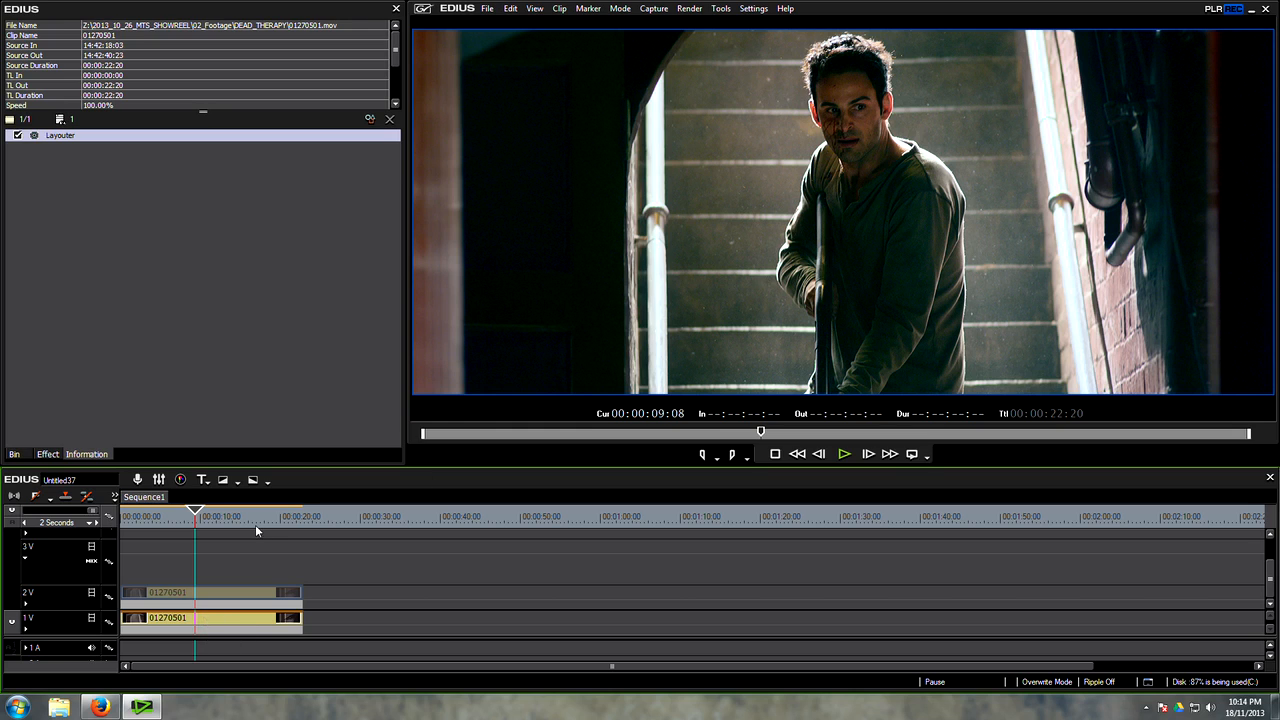
Step: Delete the ungraded clip on track 2V and place a copy of the graded 1V clip there
left_click_drag(203, 465, 203, 452)
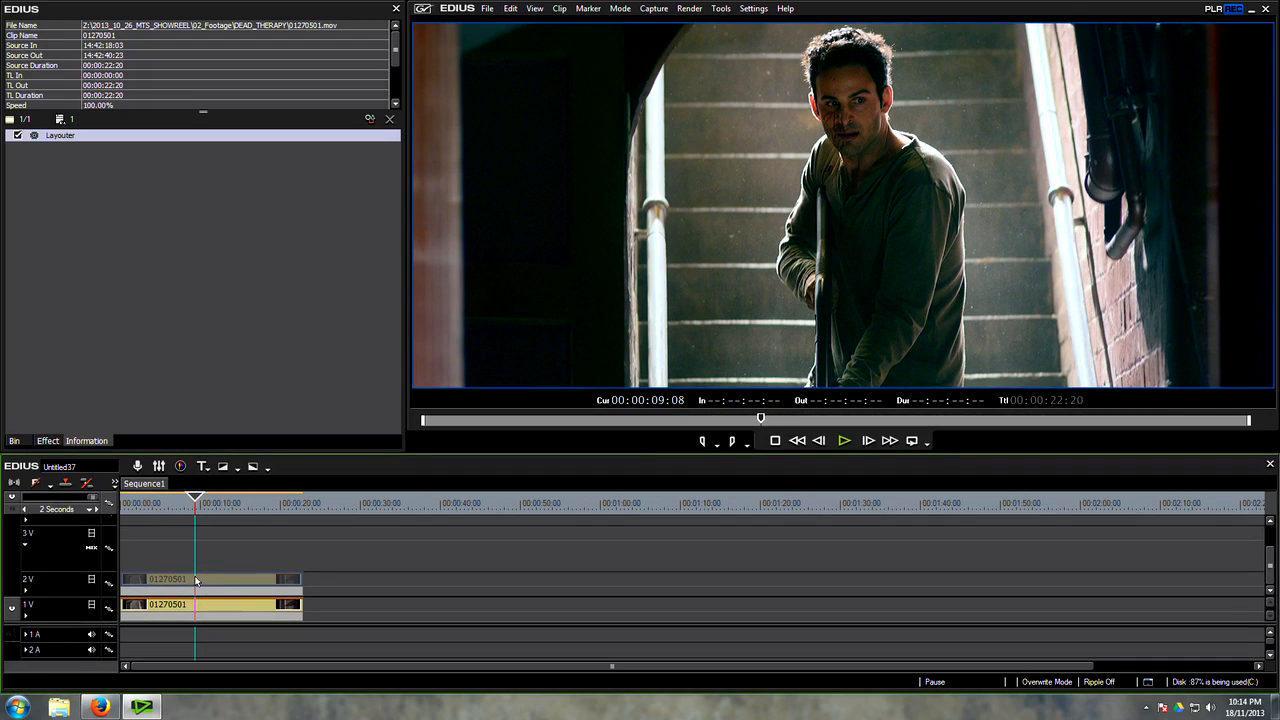
key("Delete")
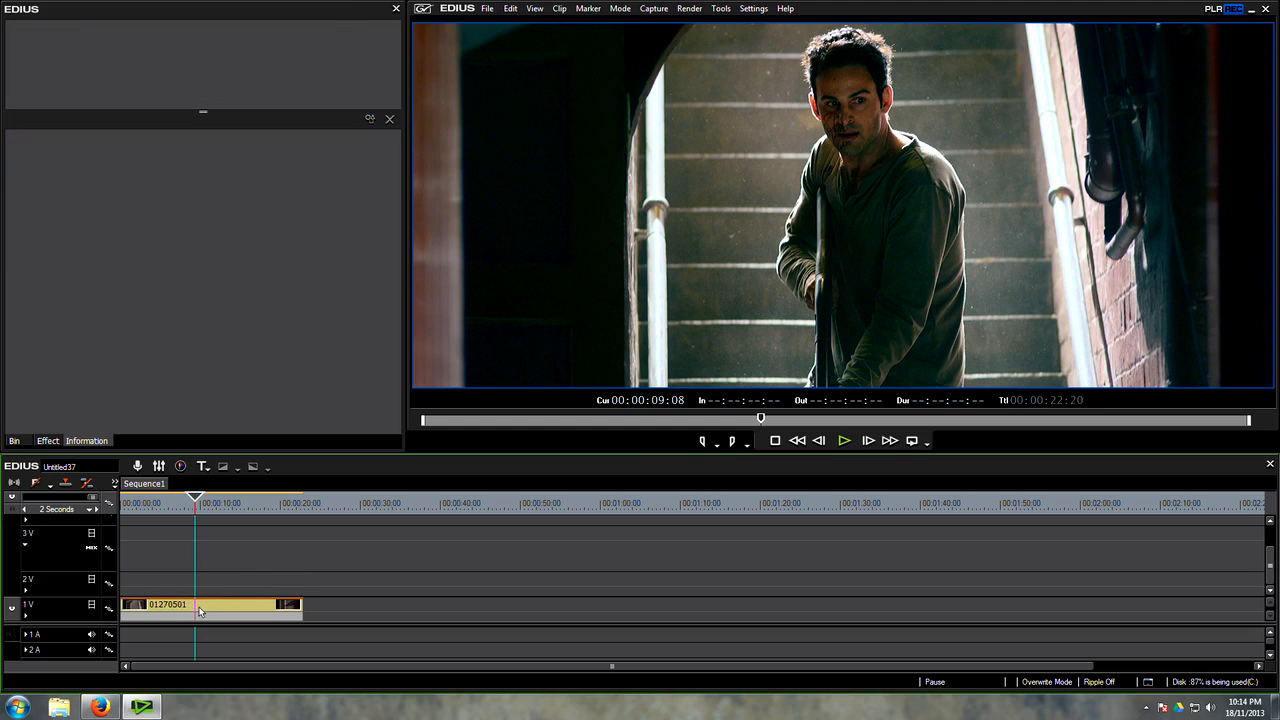
left_click(200, 609)
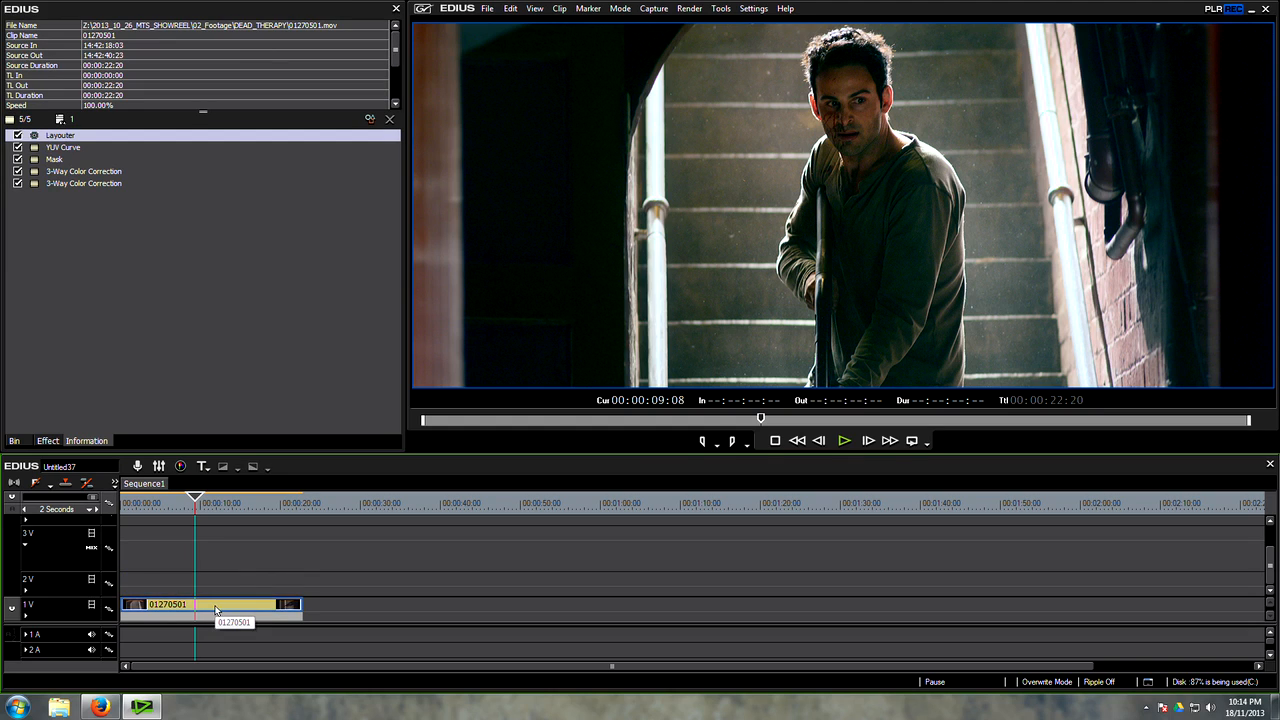
left_click_drag(205, 606, 206, 588)
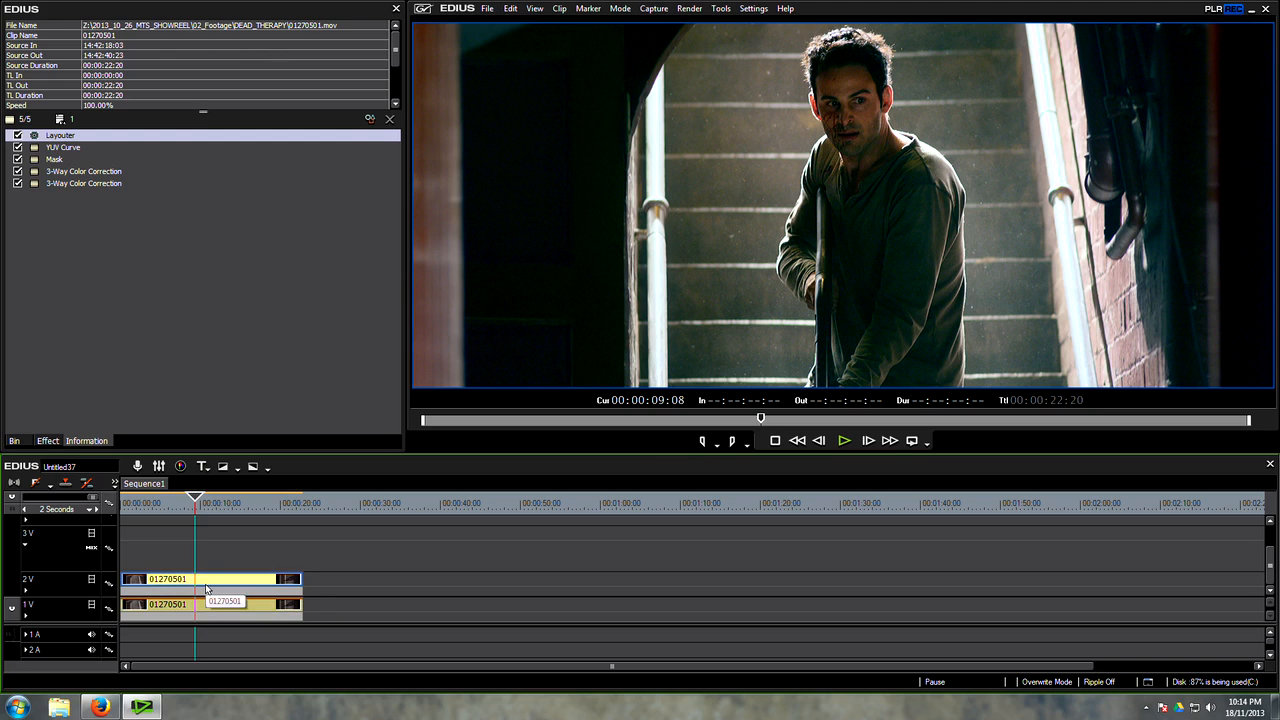
Step: Delete the Mask and both 3-Way Color Correction filters from the copied clip on 2V
left_click_drag(111, 278, 48, 160)
right_click(48, 160)
left_click(62, 170)
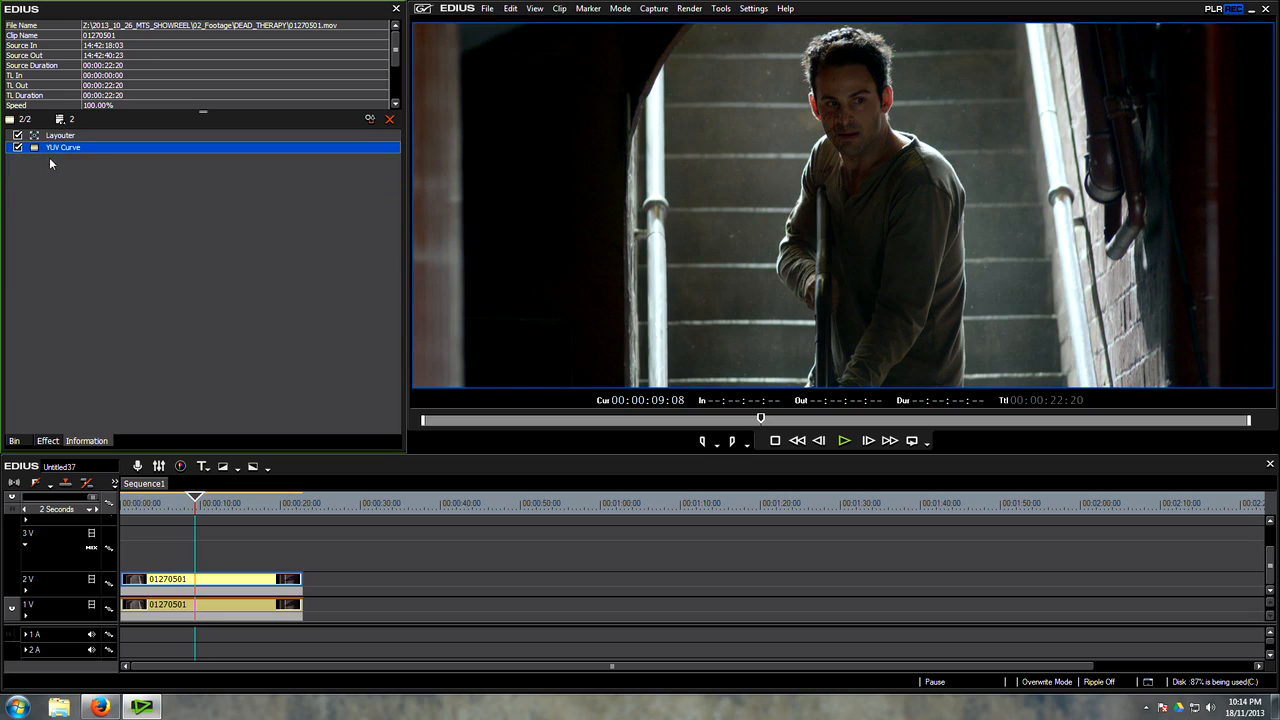
Step: Reset the Y, U and V curves of the copy's YUV Curve filter to default and accept
double_click(55, 148)
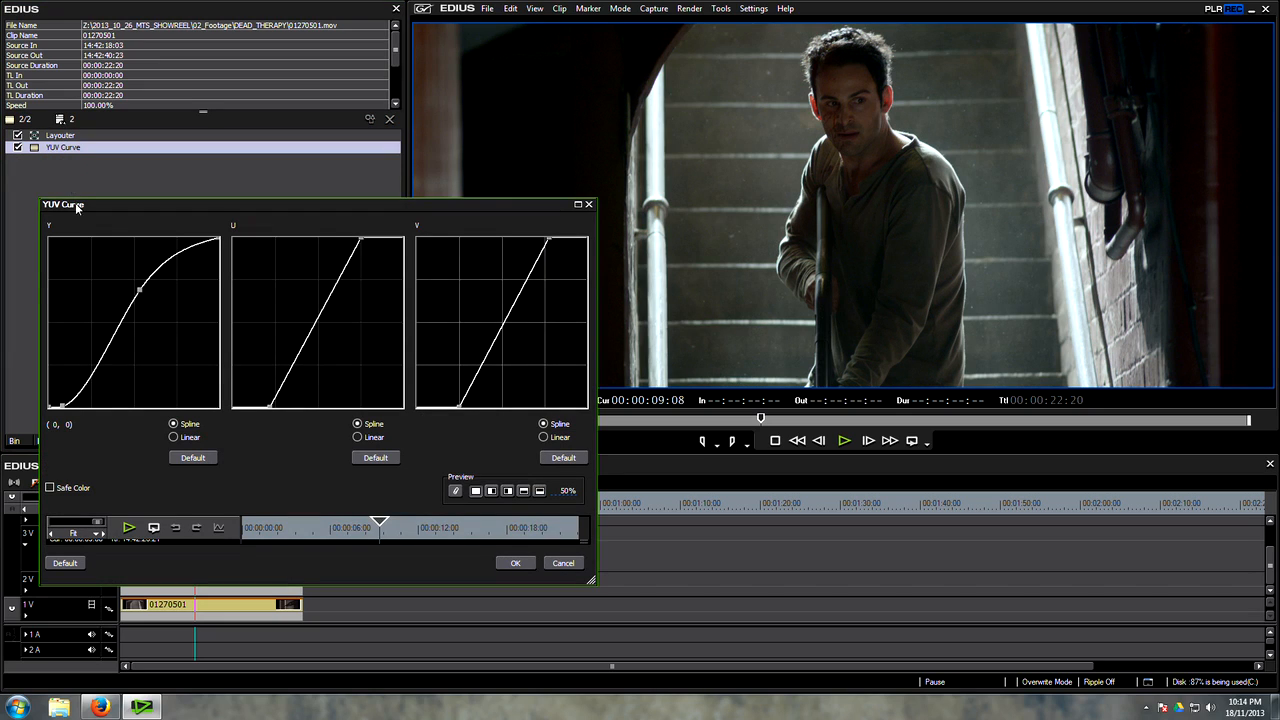
left_click(375, 457)
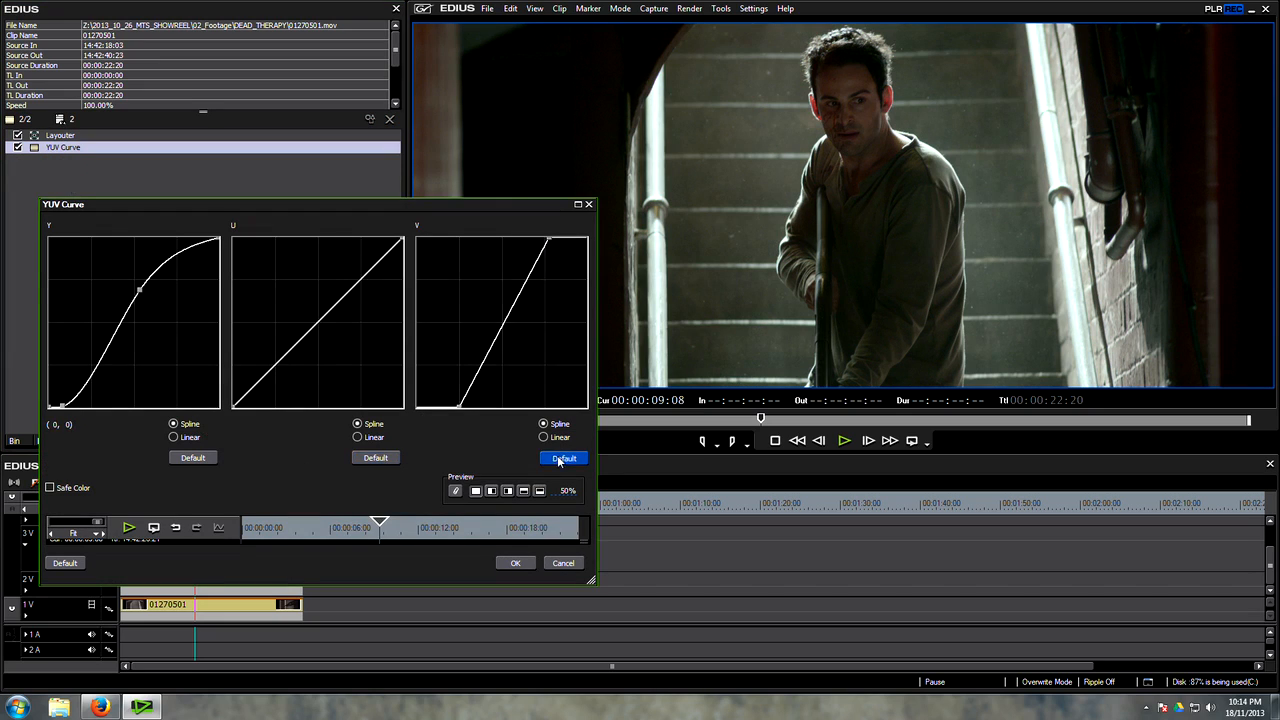
left_click(558, 460)
left_click(191, 458)
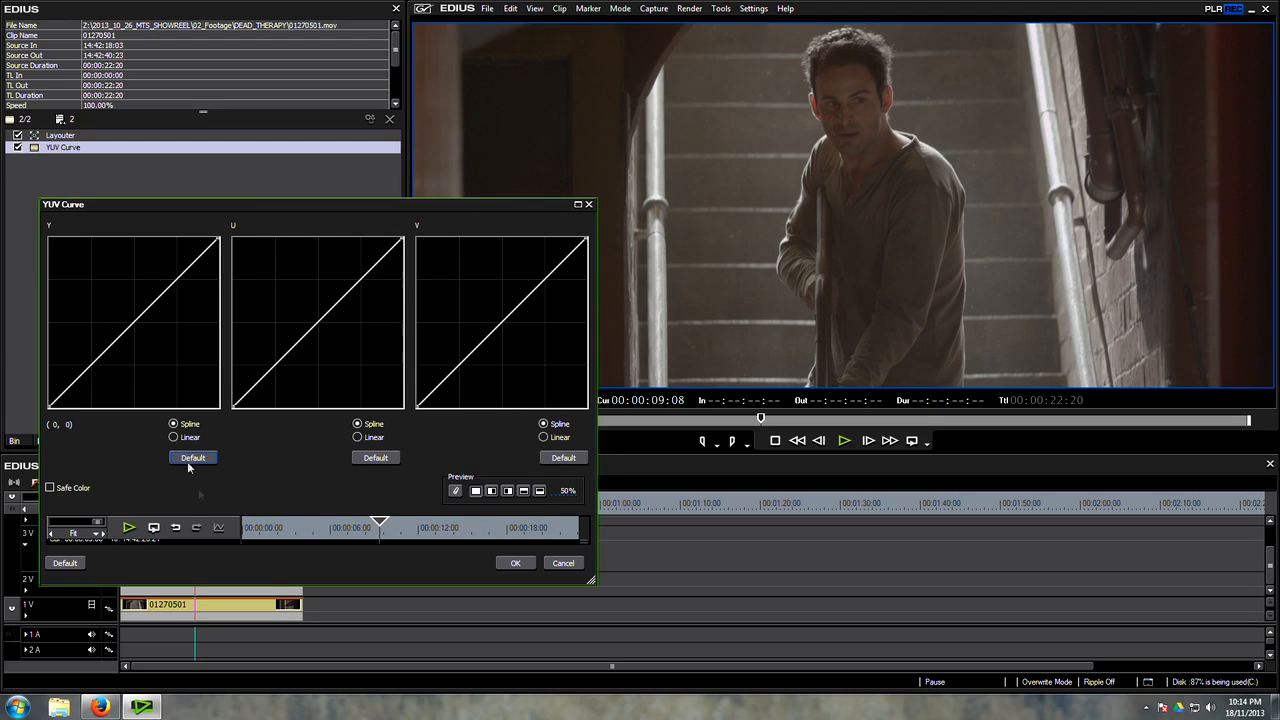
left_click(548, 563)
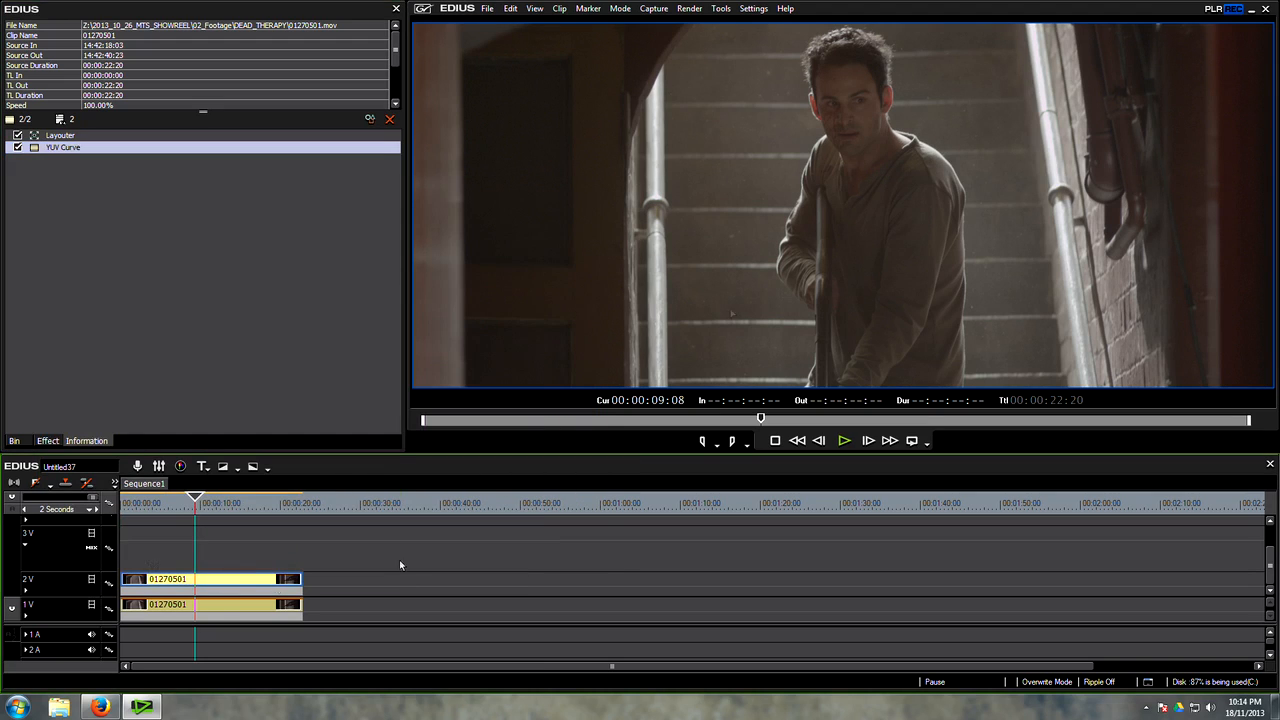
Step: Reopen the YUV Curve and shape Y into a steep high-contrast S-curve, with a shadow point at about (79, 10) and raised highlights
double_click(49, 150)
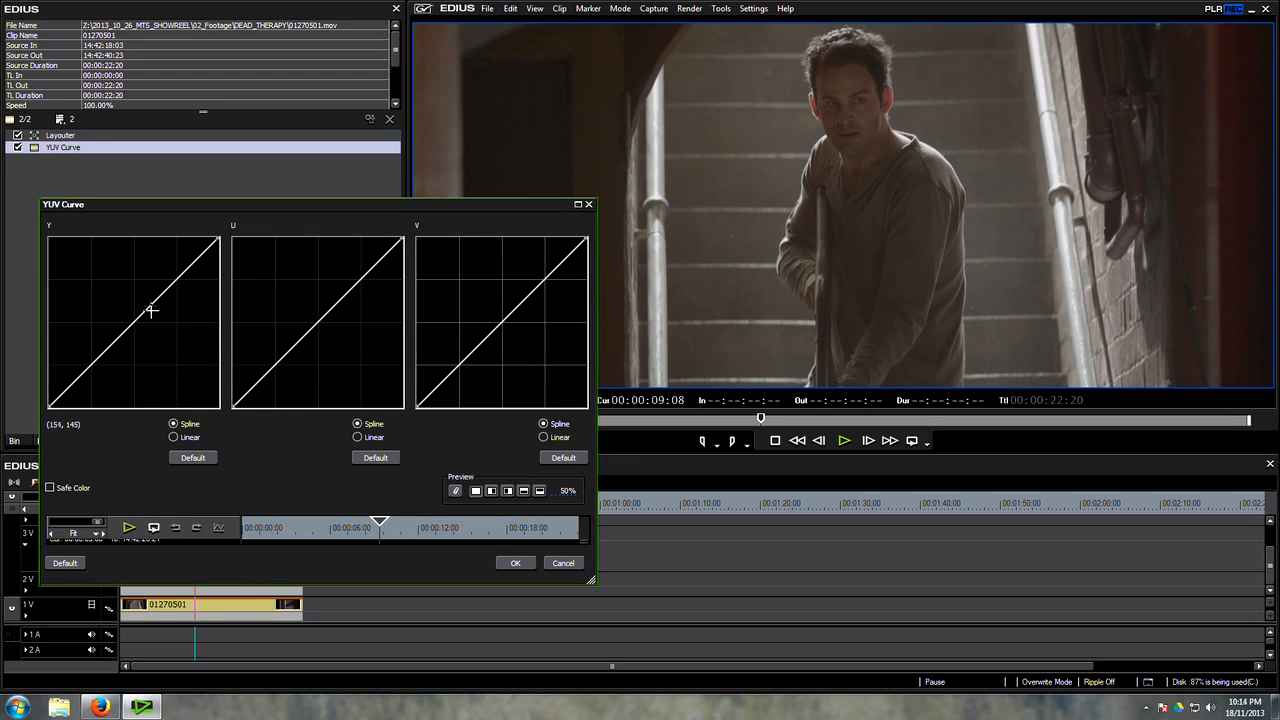
left_click_drag(153, 296, 139, 273)
left_click_drag(62, 328, 101, 402)
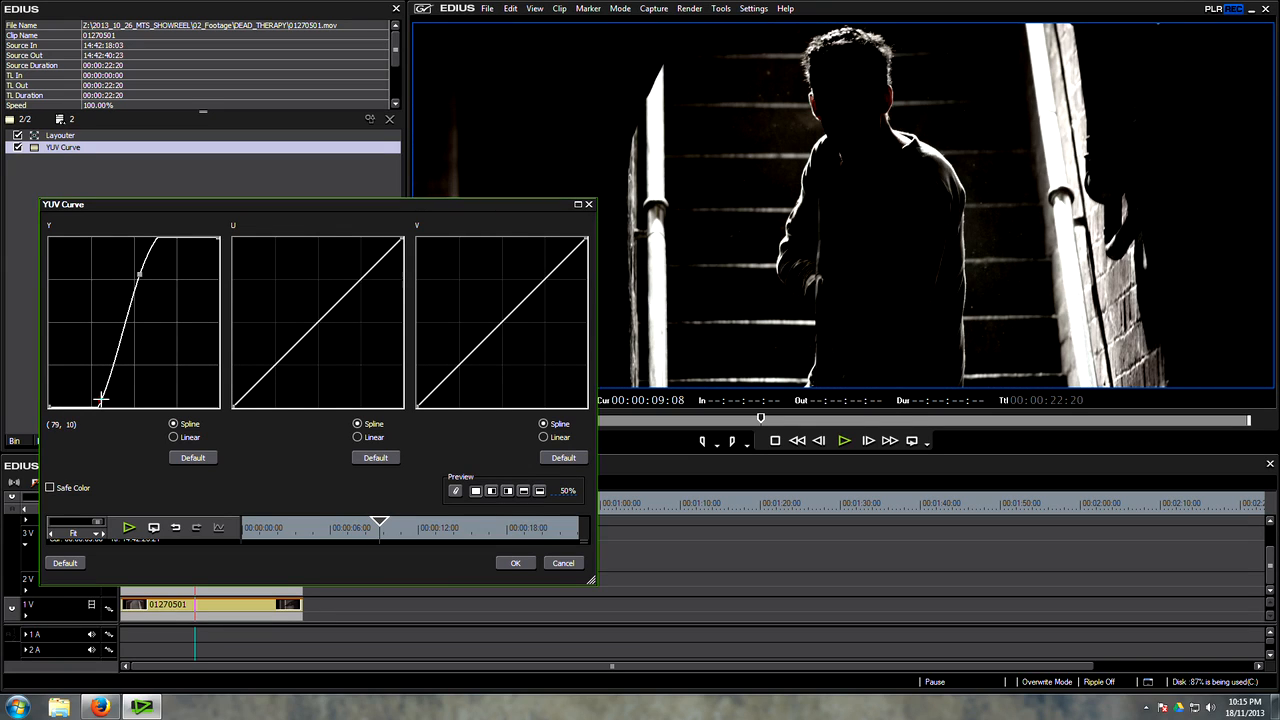
left_click_drag(136, 270, 151, 285)
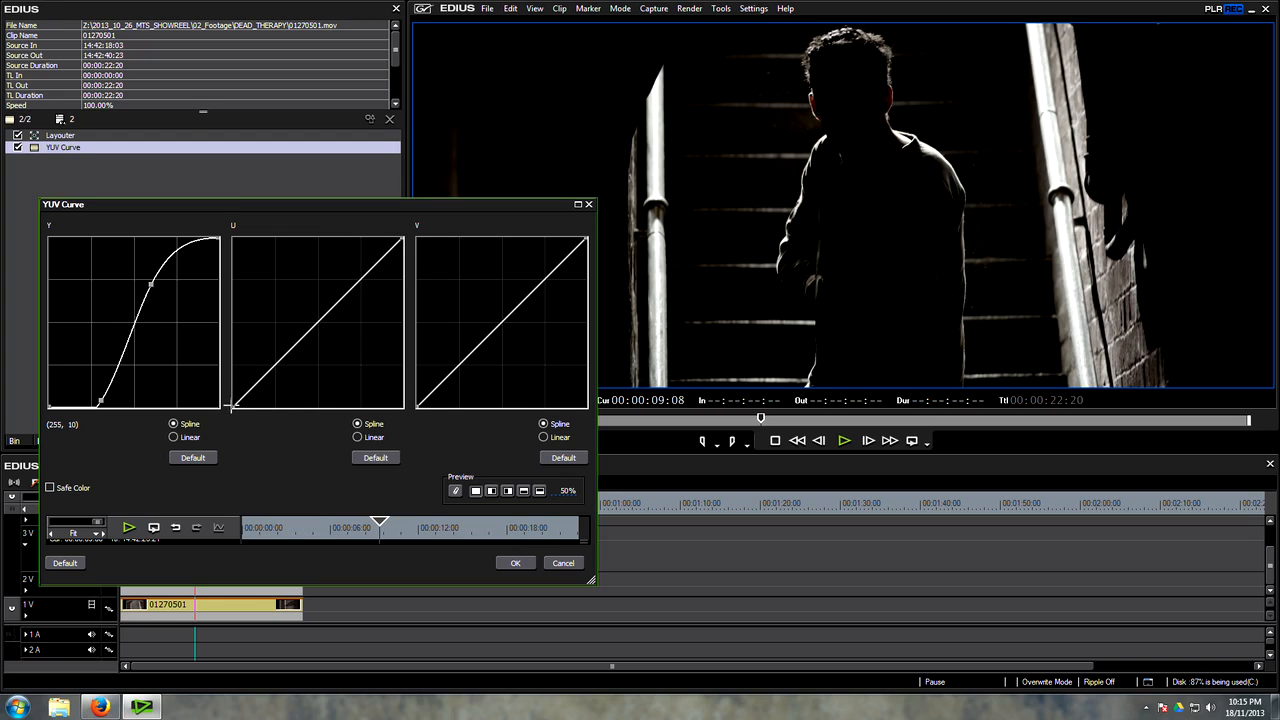
Step: Flatten the U and V curves into horizontal lines at the middle level to remove all colour from the clip
left_click_drag(231, 406, 218, 320)
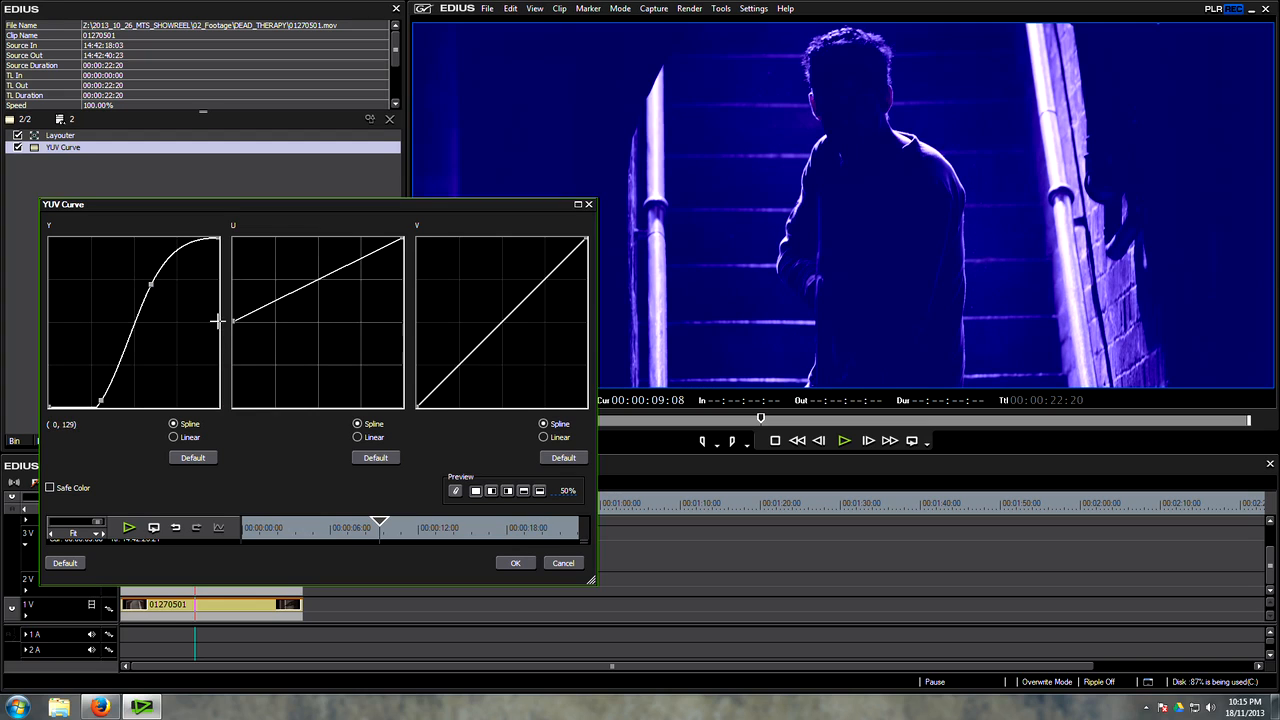
left_click_drag(403, 239, 410, 321)
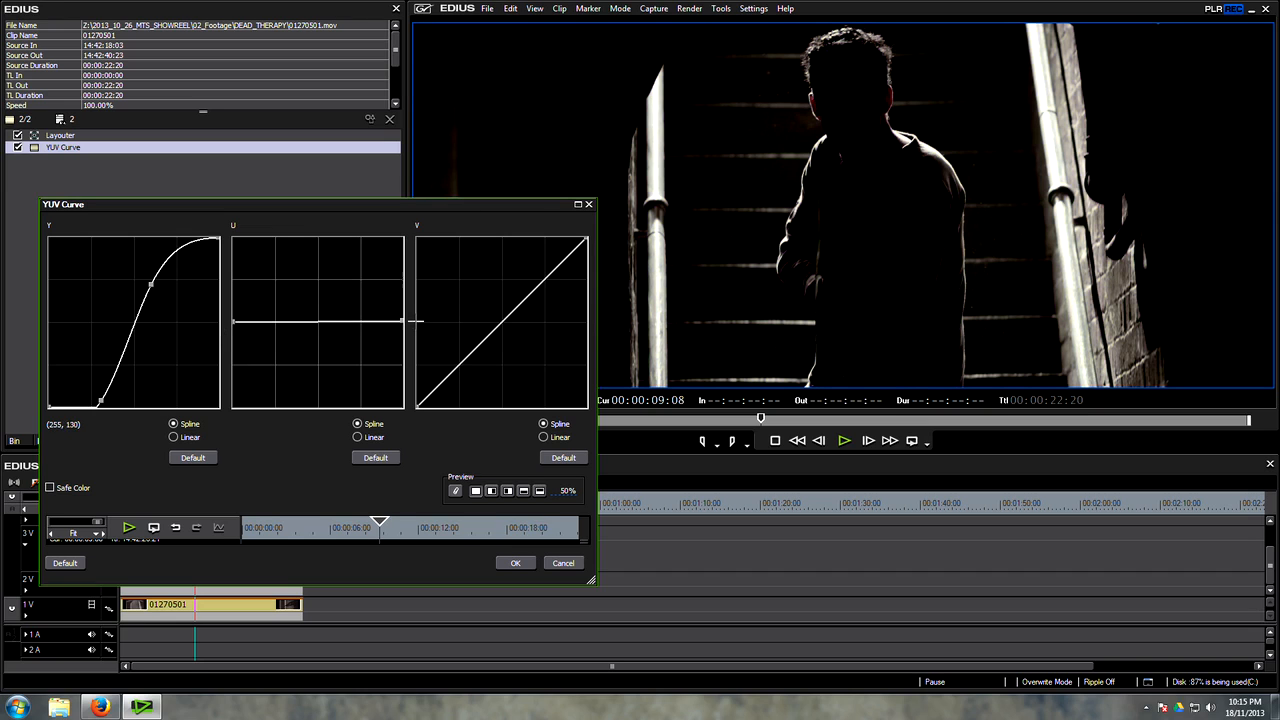
left_click_drag(418, 406, 393, 325)
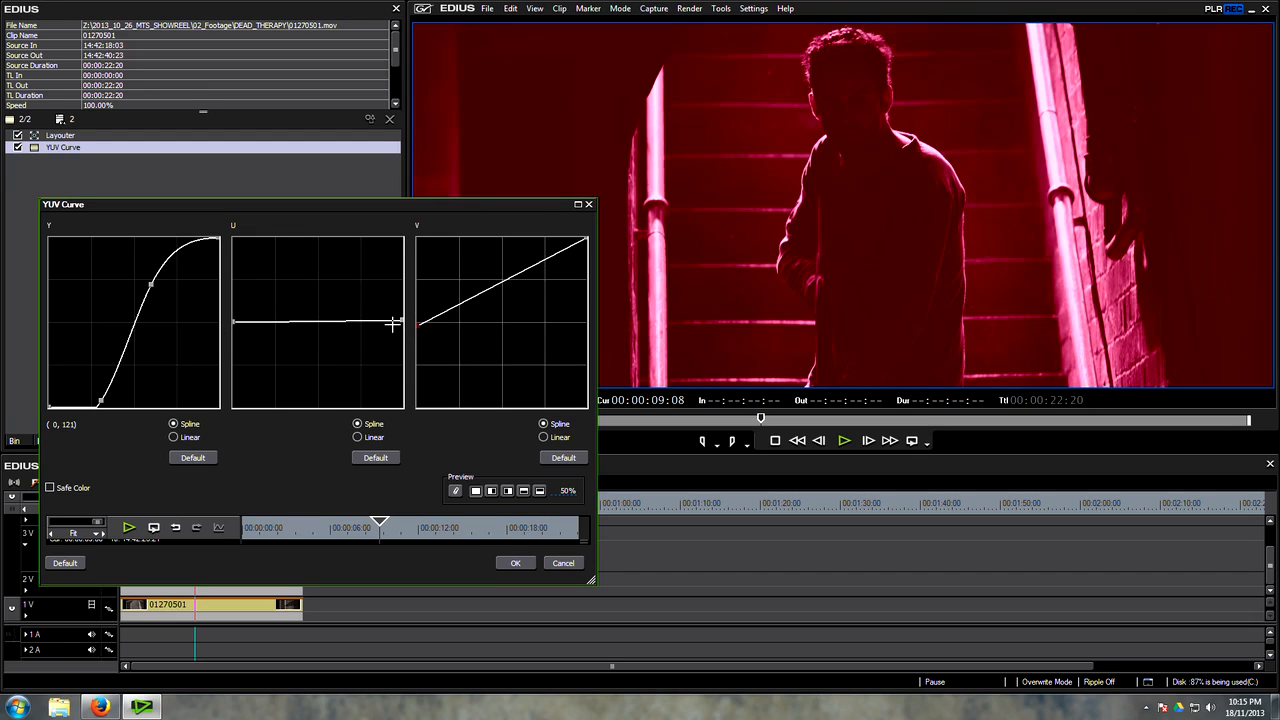
left_click_drag(588, 239, 592, 321)
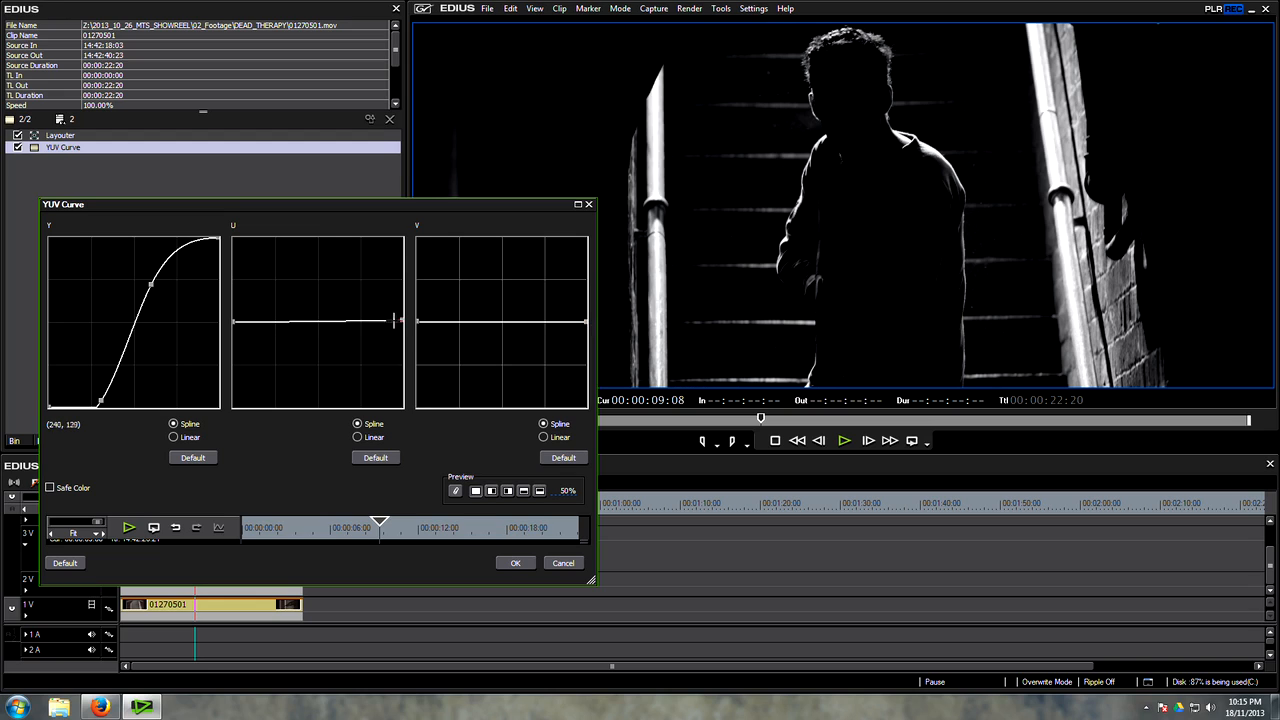
left_click_drag(402, 320, 403, 321)
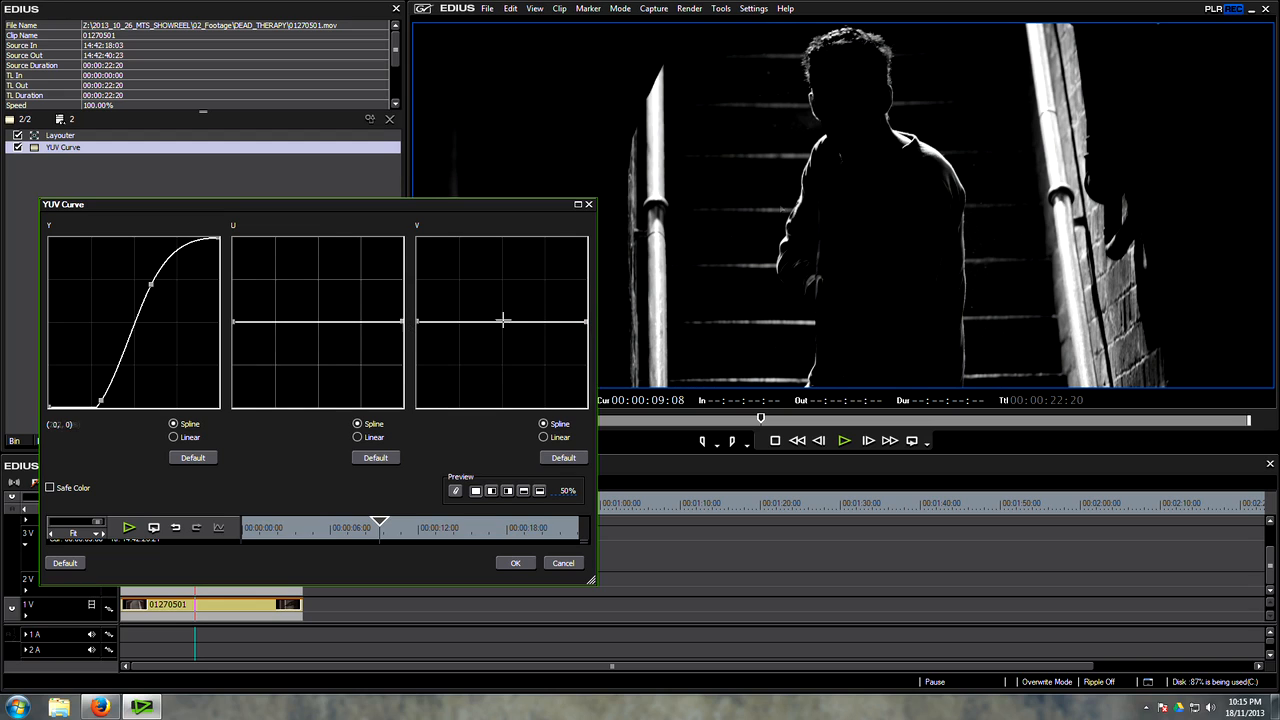
Step: Steepen the Y curve by moving its highlight point and shadow point slightly towards the dark end, and accept the filter
left_click_drag(150, 285, 144, 284)
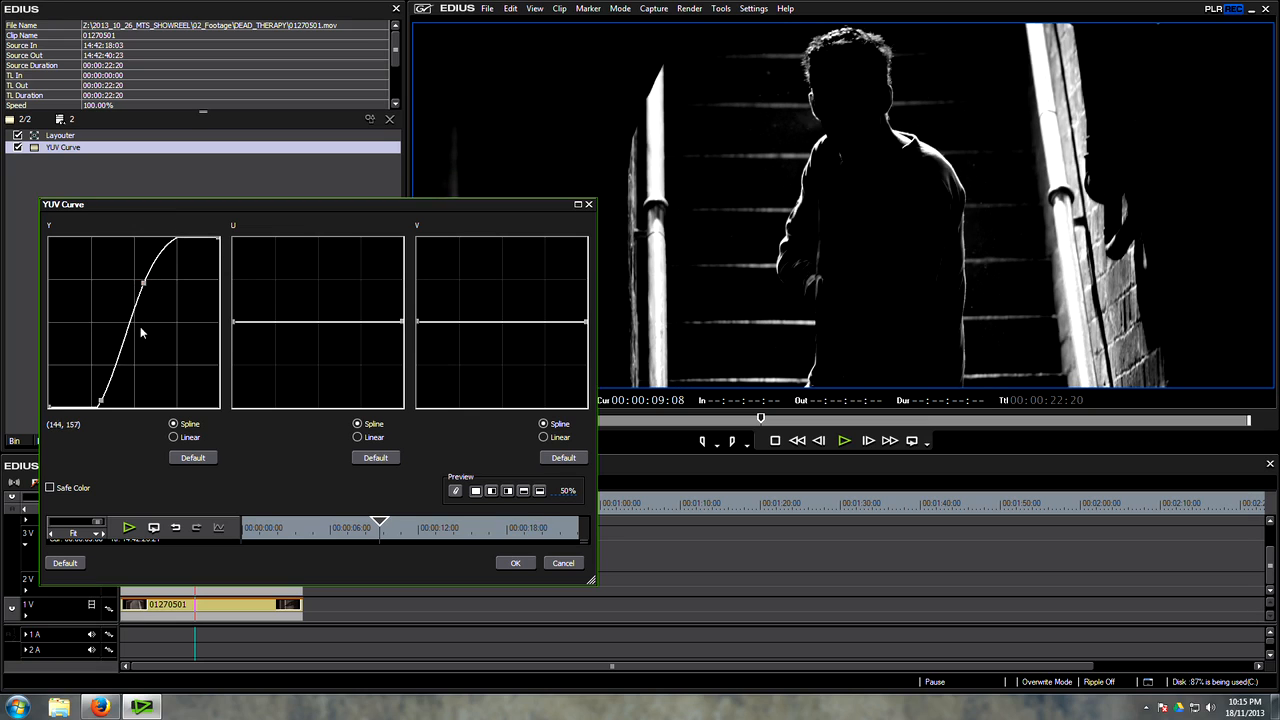
mouse_move(100, 402)
left_mouse_down()
mouse_move(94, 391)
mouse_move(98, 401)
left_mouse_up()
left_click(522, 565)
Step: Toggle the 2V clip off and on repeatedly to compare the black-and-white highlights with the graded picture below
mouse_move(195, 505)
left_mouse_down()
mouse_move(208, 510)
mouse_move(194, 512)
left_mouse_up()
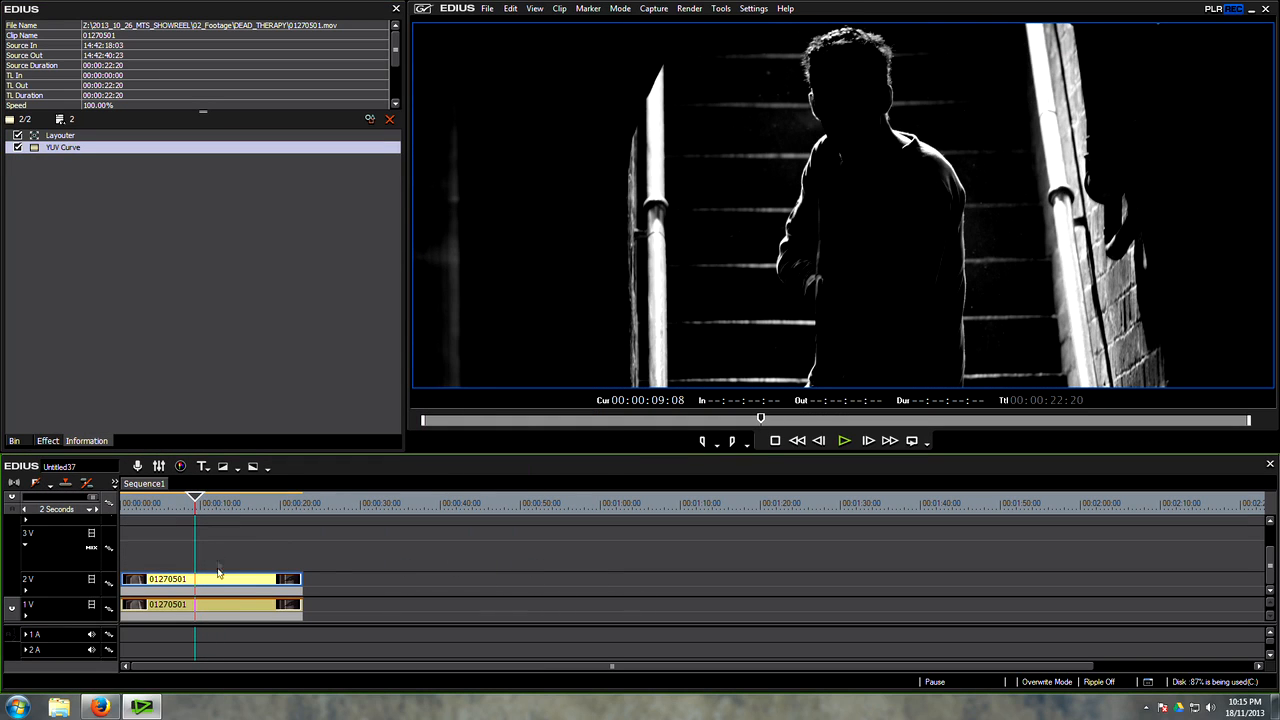
key("0")
key("0")
key("0")
left_click(142, 412)
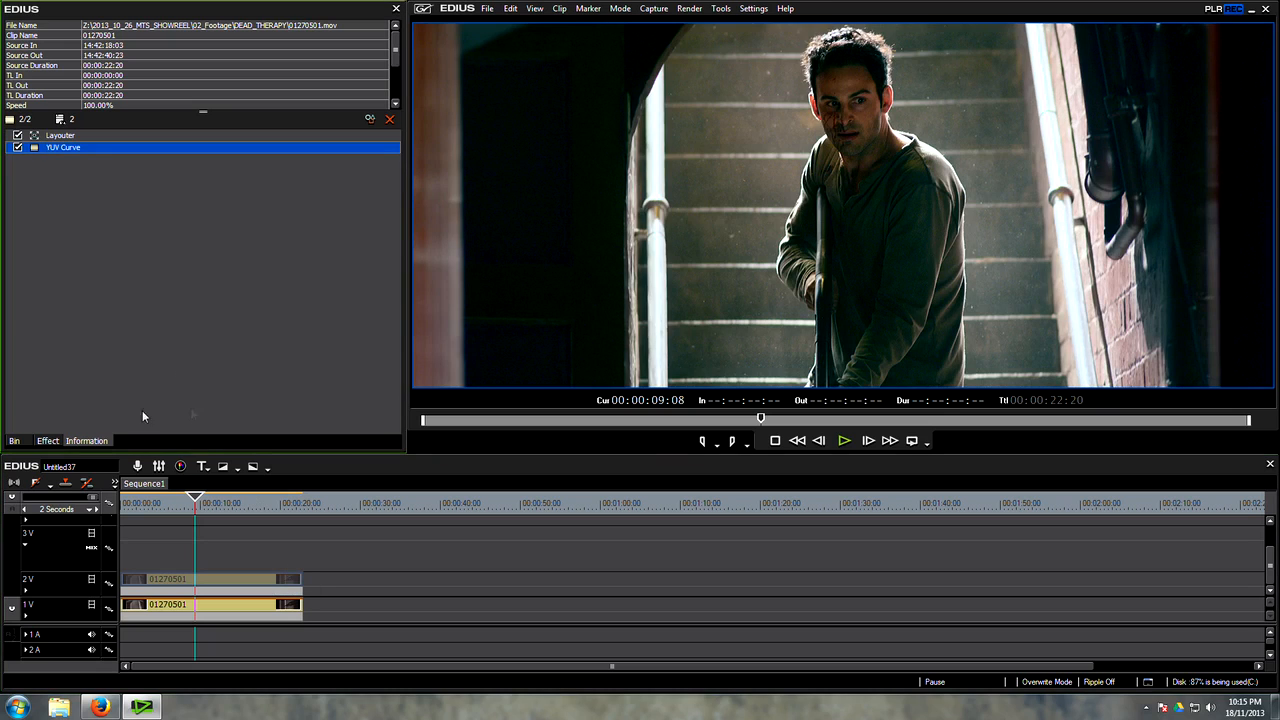
key("0")
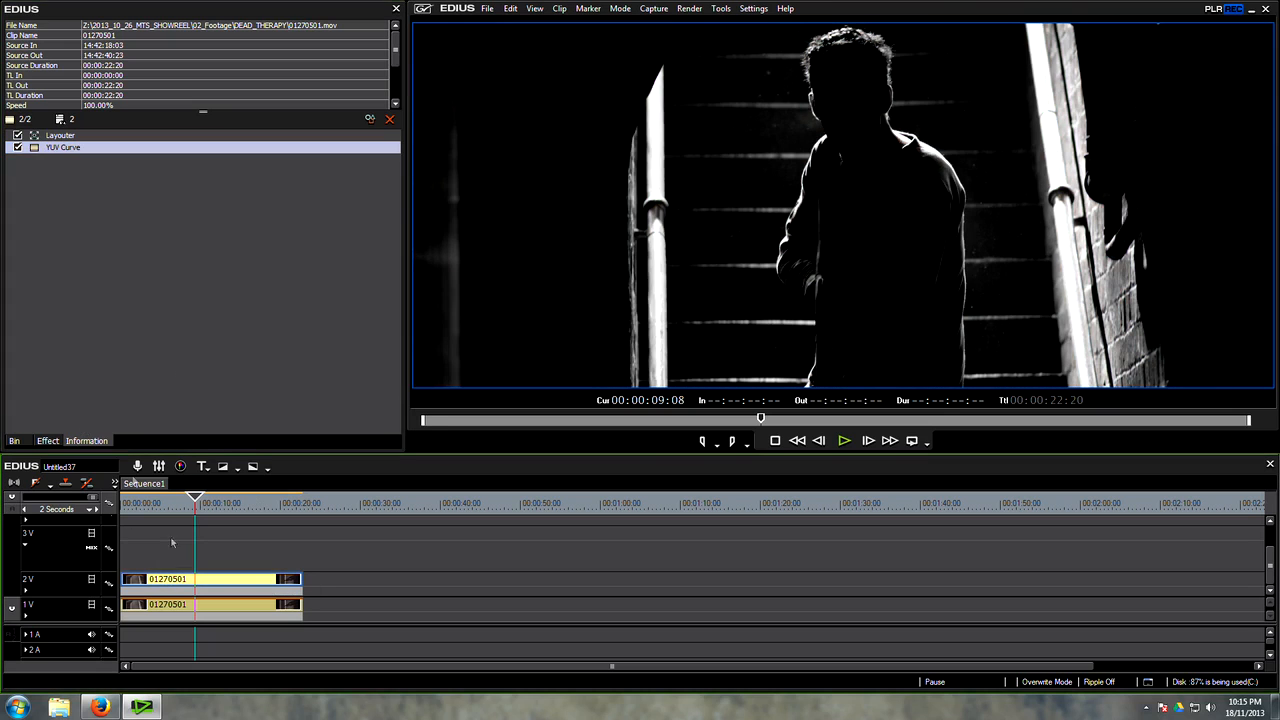
Step: Apply a Gaussian Blur to the black-and-white clip on 2V with 2% horizontal and vertical blur
left_click(47, 441)
scroll(128, 350, "down", 10)
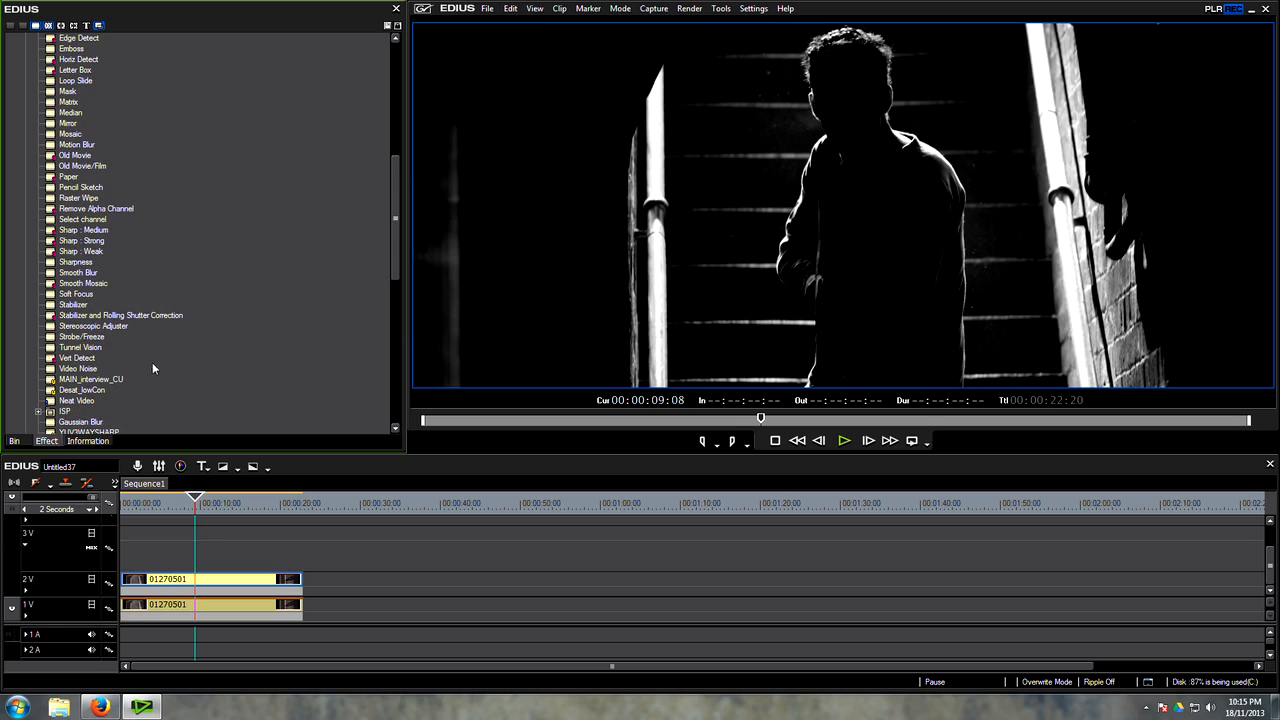
scroll(152, 362, "down", 3)
left_click(80, 326)
left_click_drag(217, 426, 214, 584)
double_click(80, 160)
left_click_drag(110, 71, 93, 70)
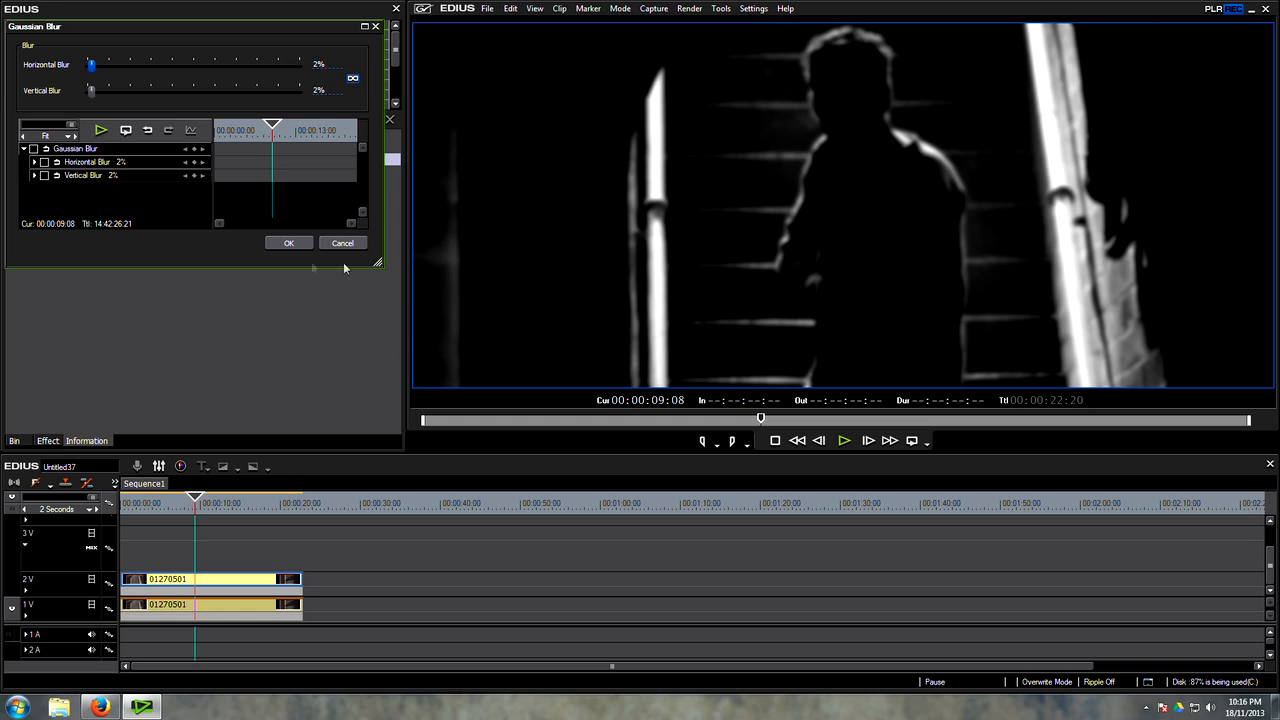
left_click(290, 244)
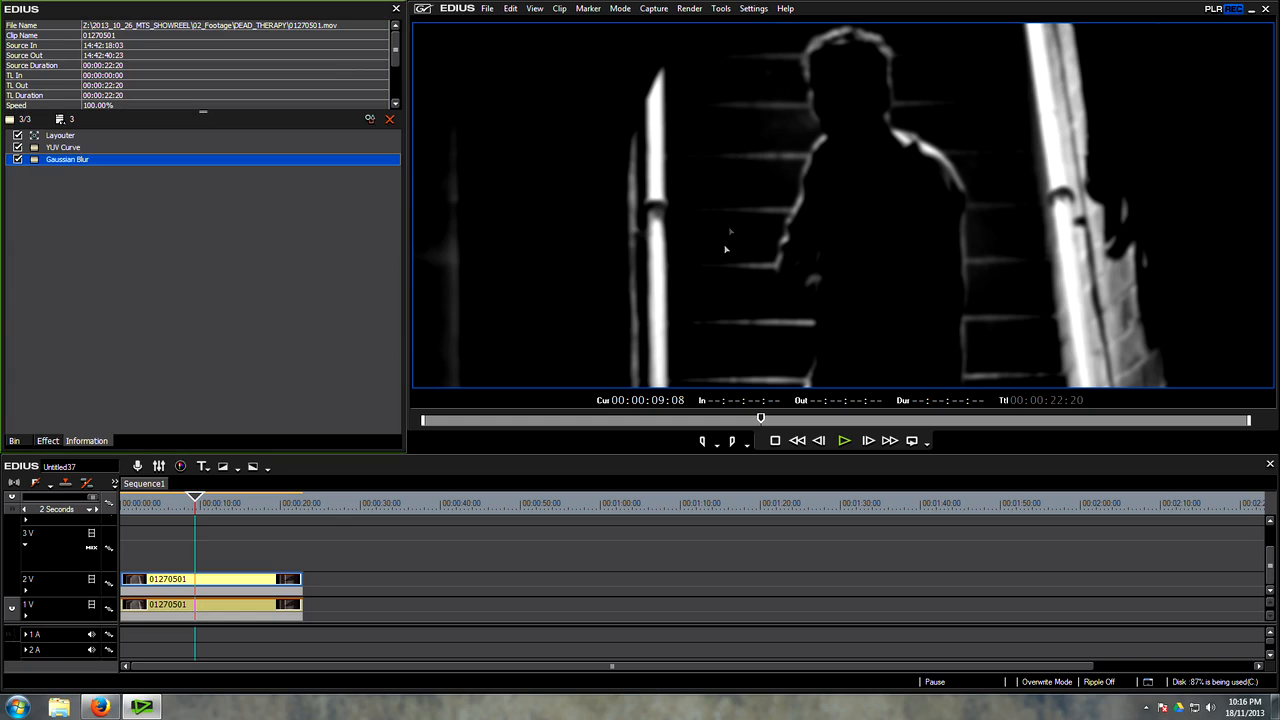
Step: Expand the mixer area of track 2V and enlarge the timeline so the mixer strip is fully accessible
left_click(217, 610)
left_click(26, 591)
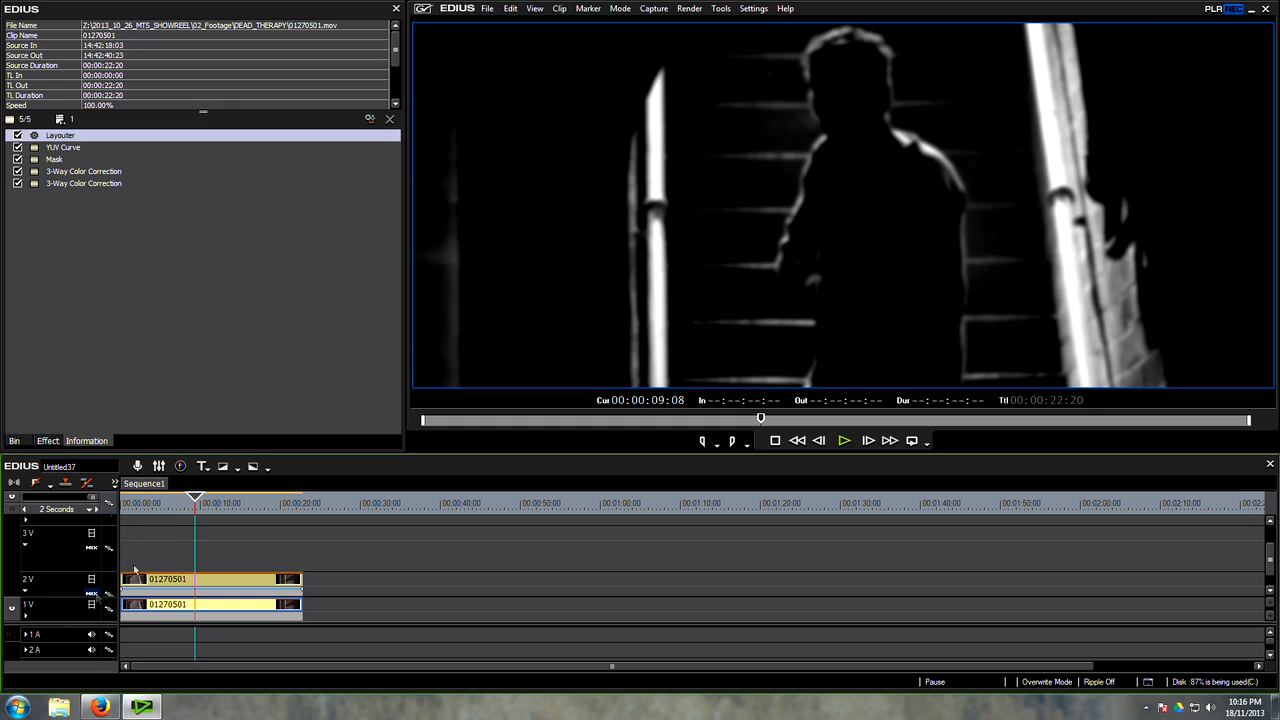
left_click_drag(148, 456, 150, 355)
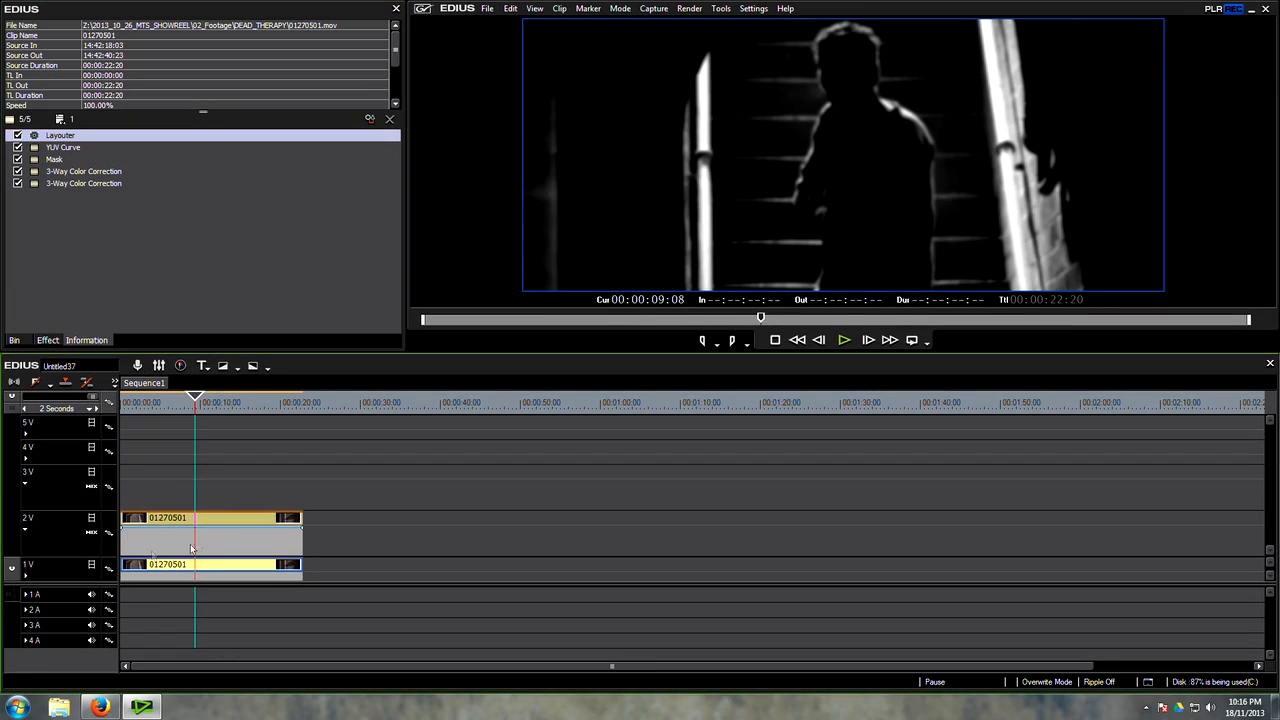
left_click_drag(201, 529, 201, 555)
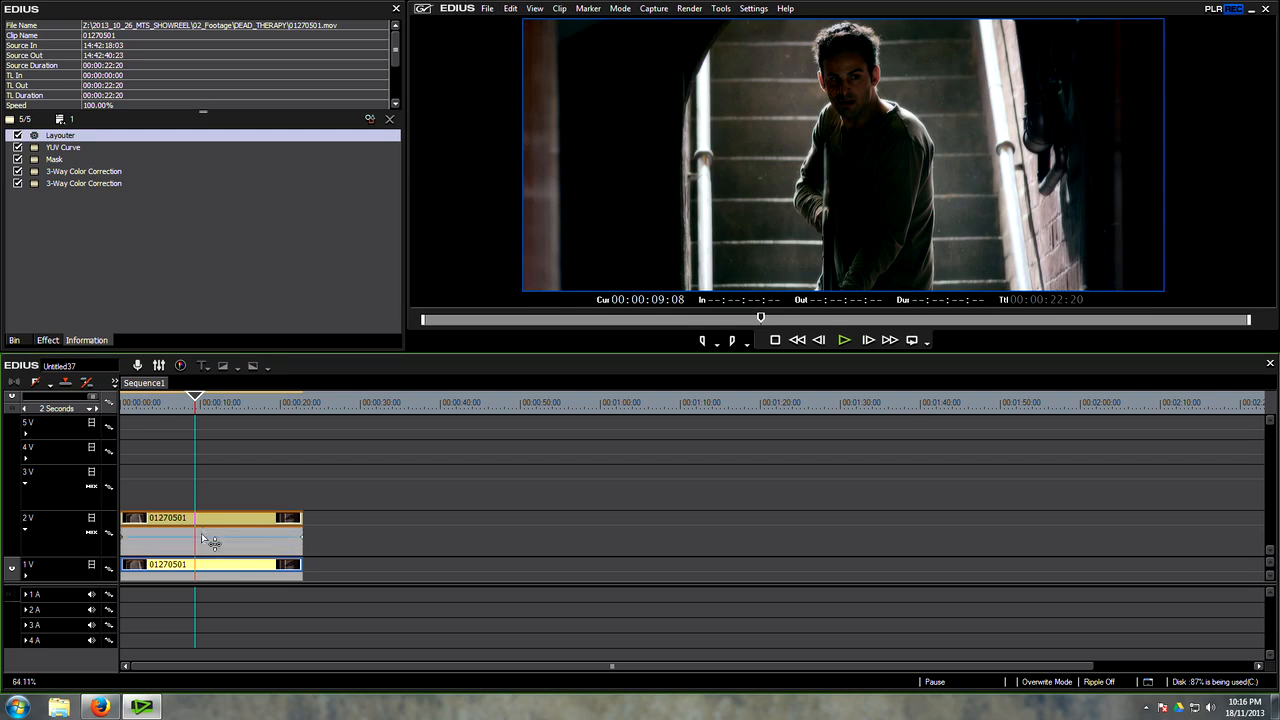
Step: Apply the Screen blend keyer to the mixer area of the blurred 2V clip, and select that clip
left_click(50, 341)
scroll(239, 248, "down", 10)
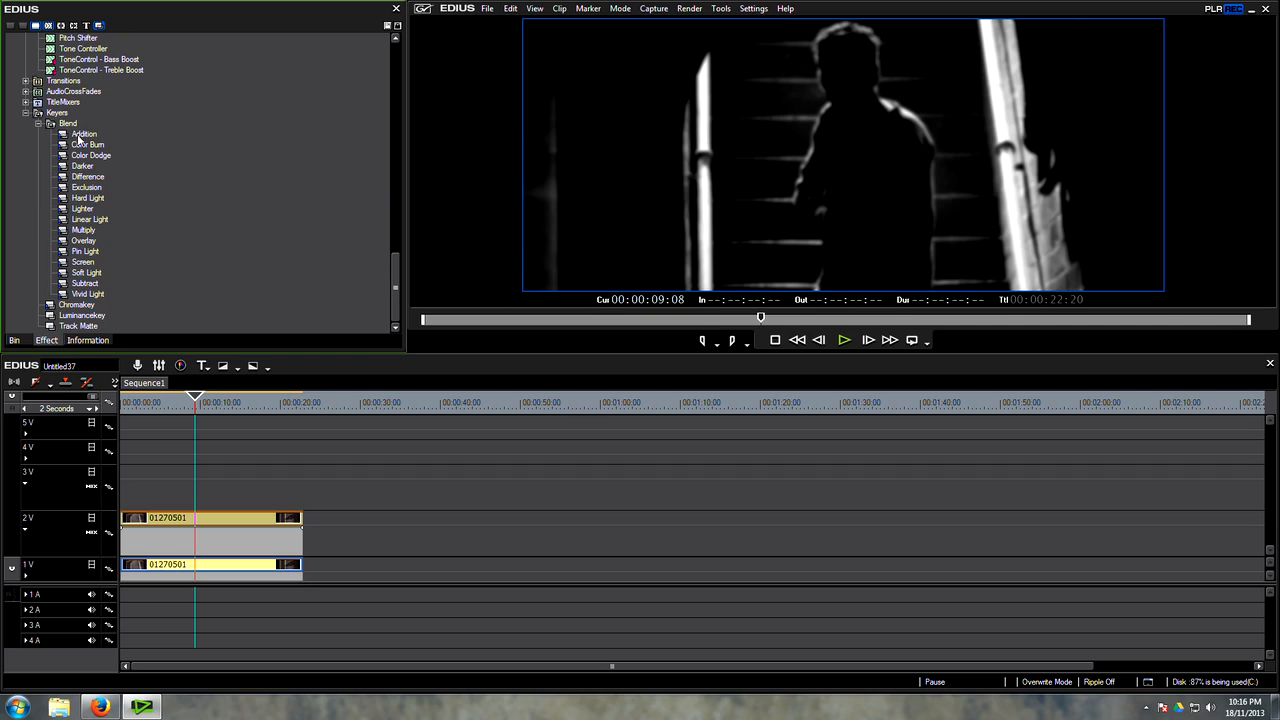
left_click(85, 241)
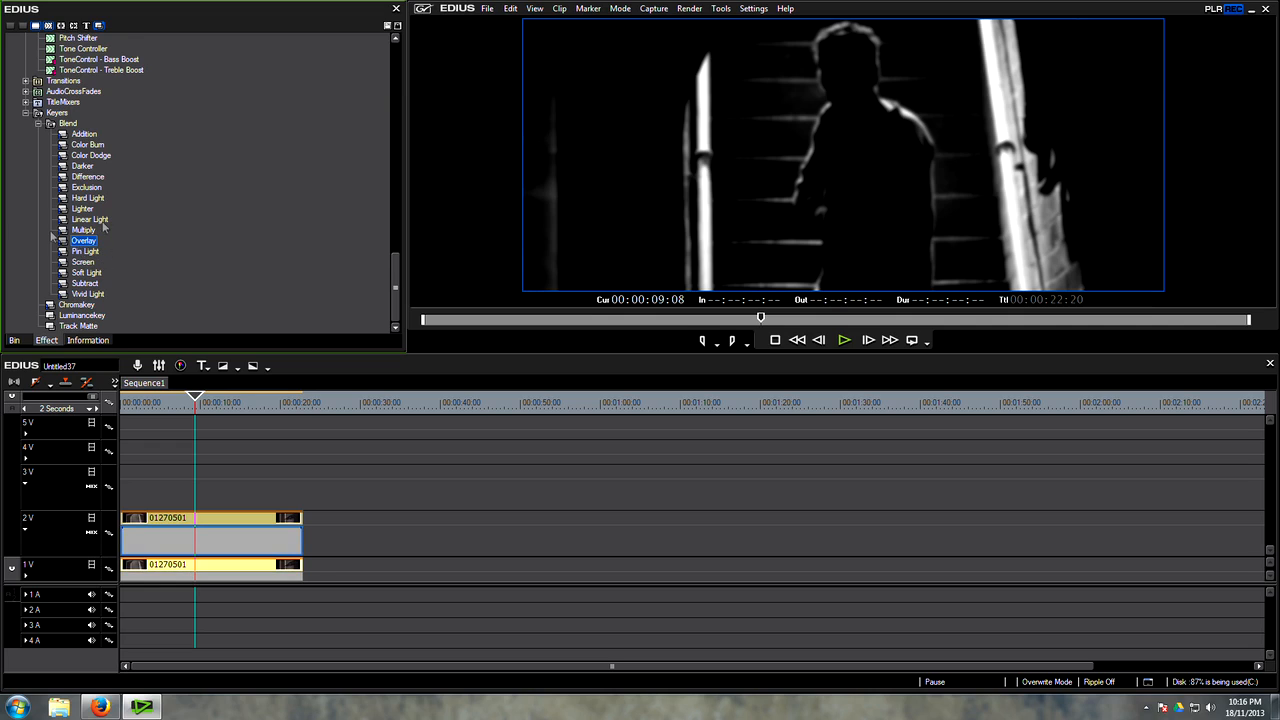
left_click_drag(77, 266, 209, 543)
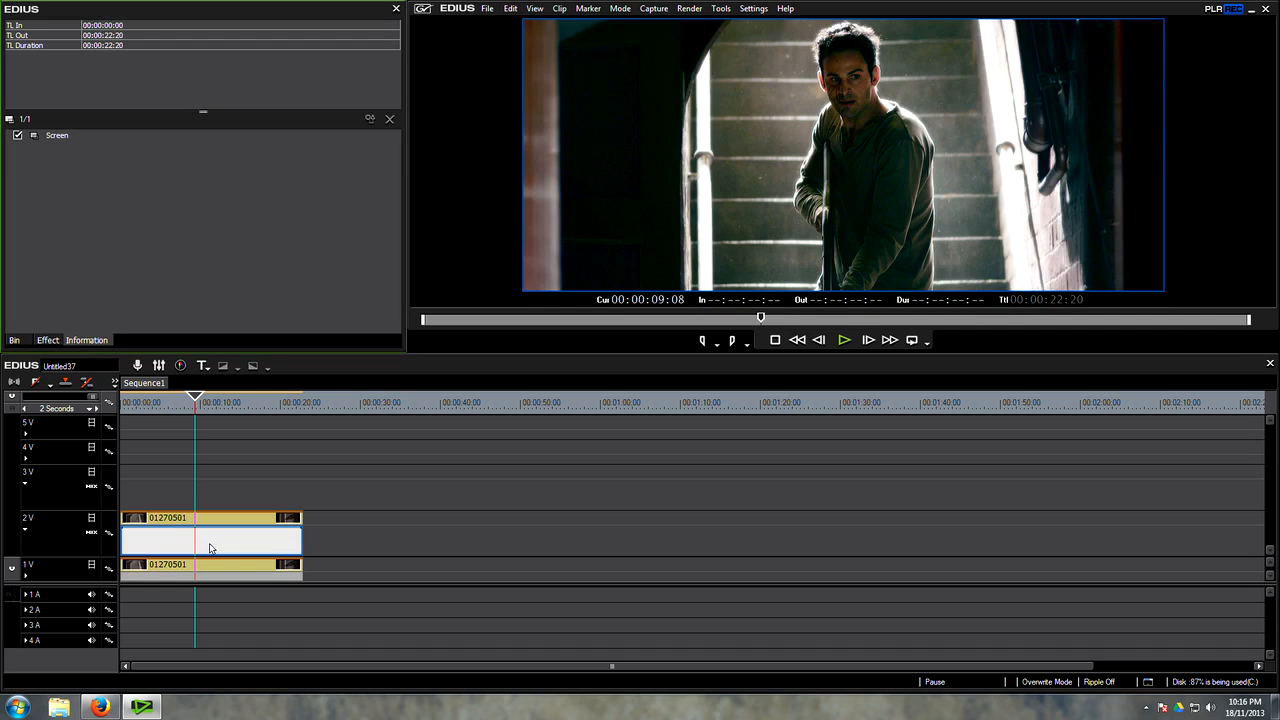
left_click(208, 521)
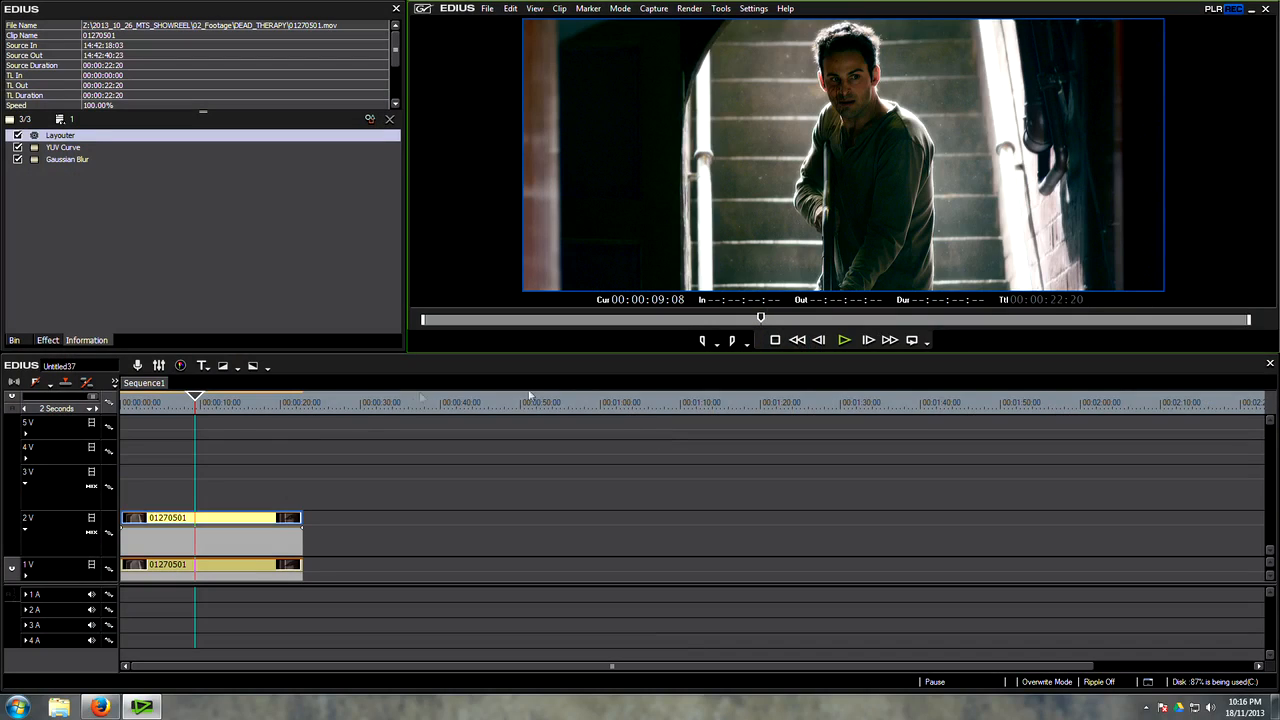
Step: Fine-tune the Gaussian Blur on the black-and-white 2V clip, using the frame at about 8 seconds as reference
left_click_drag(205, 410, 192, 416)
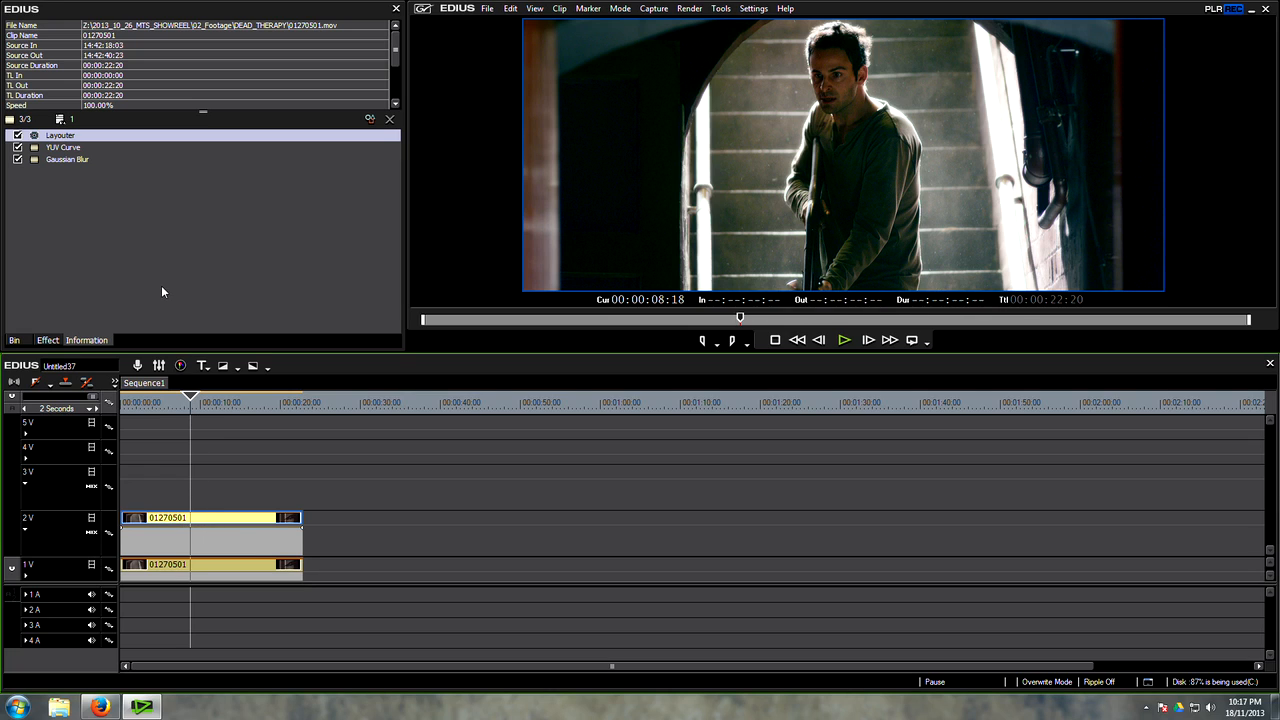
double_click(78, 161)
left_click_drag(90, 92, 91, 95)
left_click(286, 245)
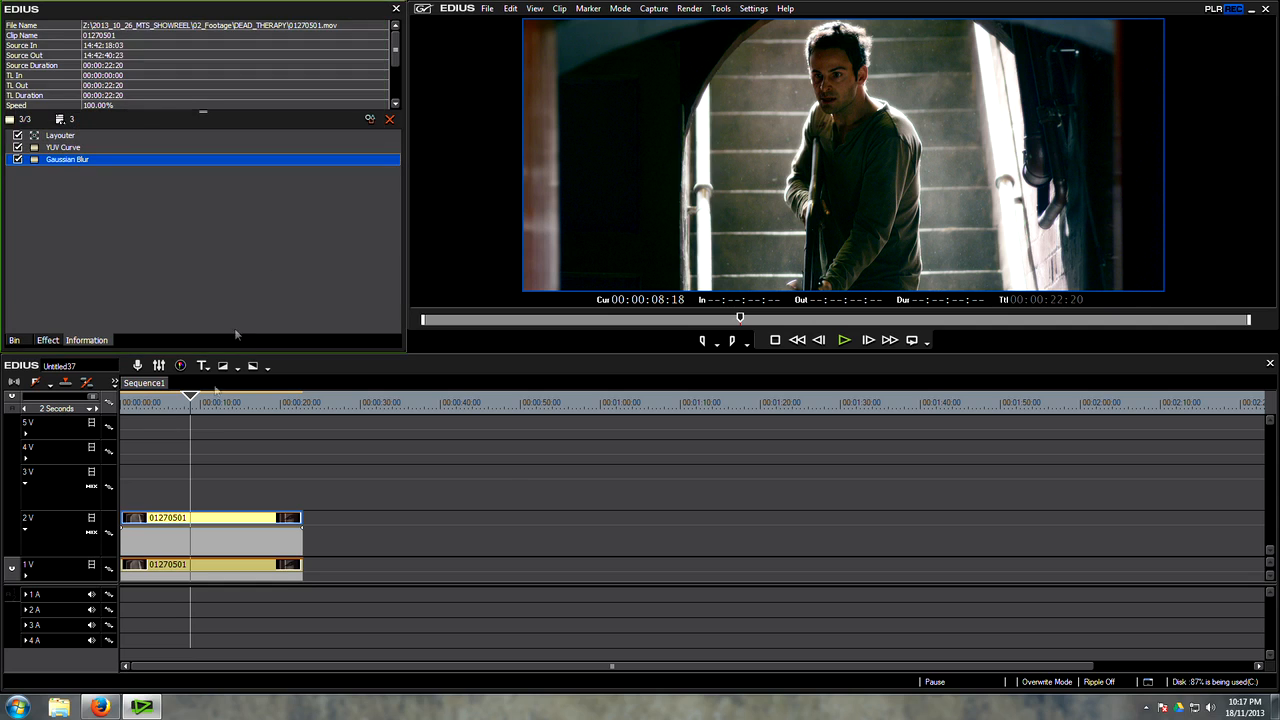
Step: Lower the midpoint of the Y curve slightly in the 2V clip's YUV Curve filter
double_click(52, 148)
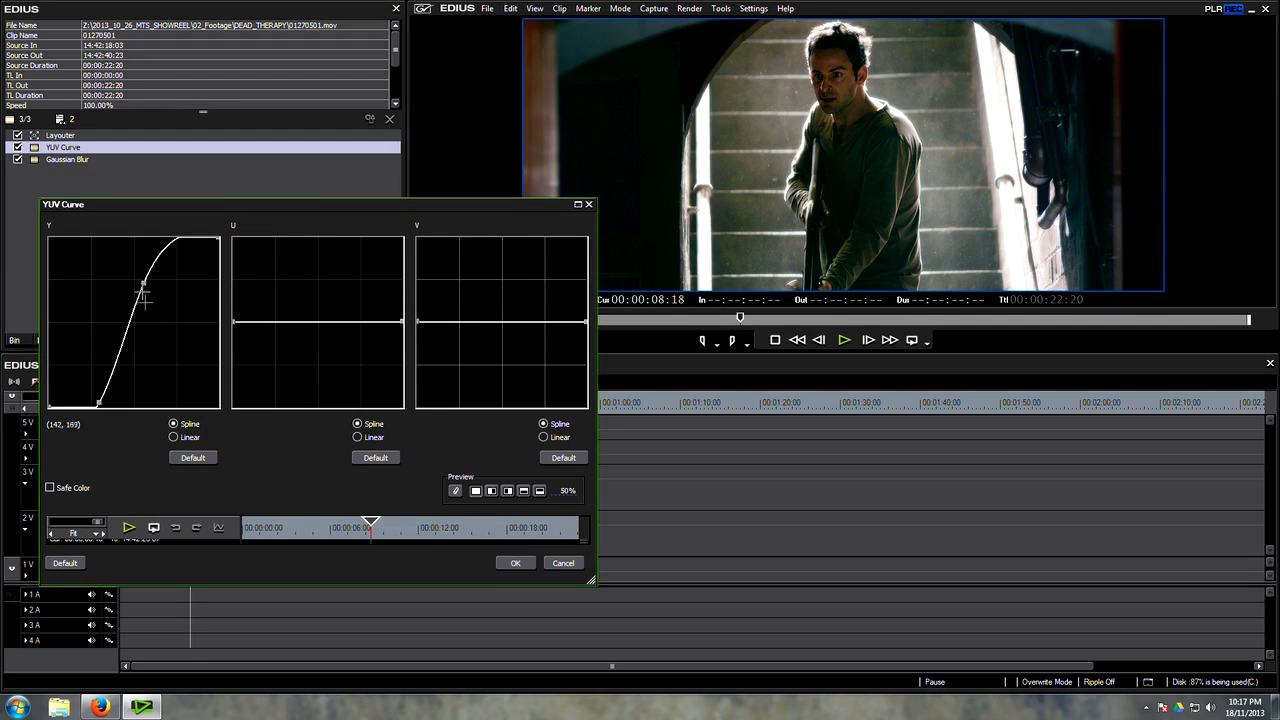
left_click_drag(141, 284, 143, 296)
left_click_drag(100, 397, 98, 401)
left_click(515, 562)
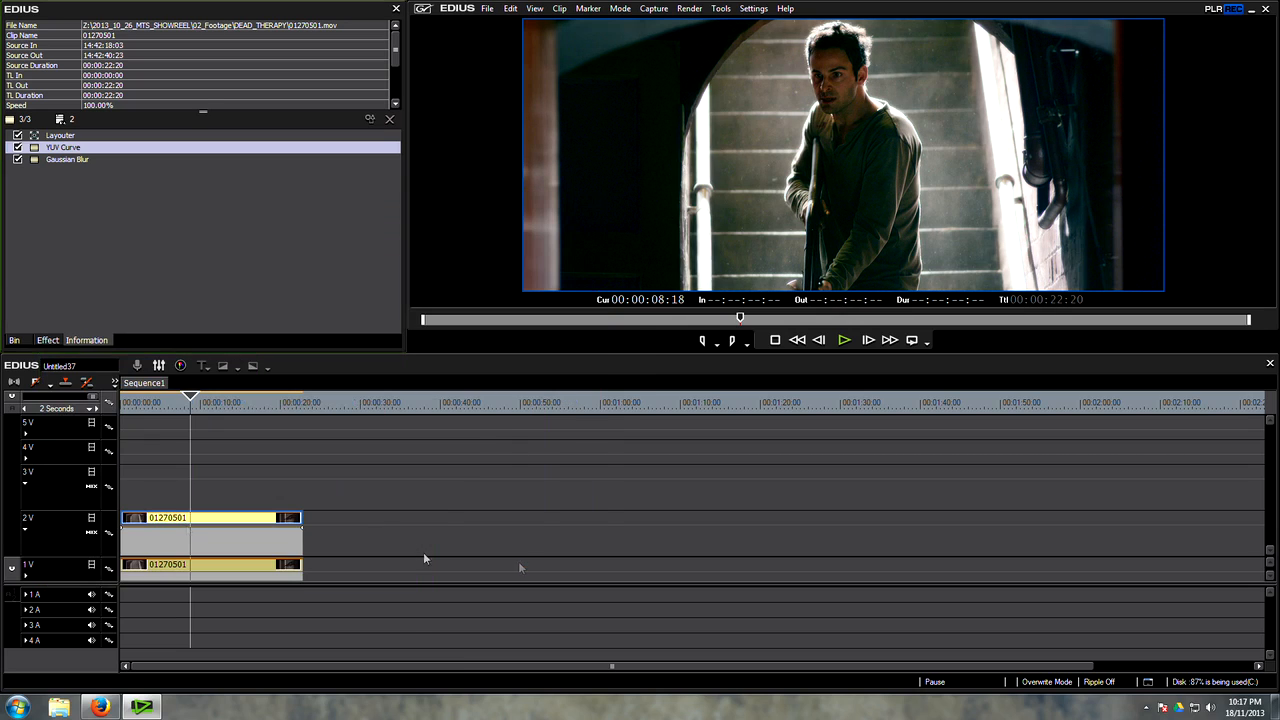
Step: Disable the Screen blend on 2V and steepen the clip's Y curve, moving its midpoint to about 126, 175
left_click(171, 543)
left_click(17, 136)
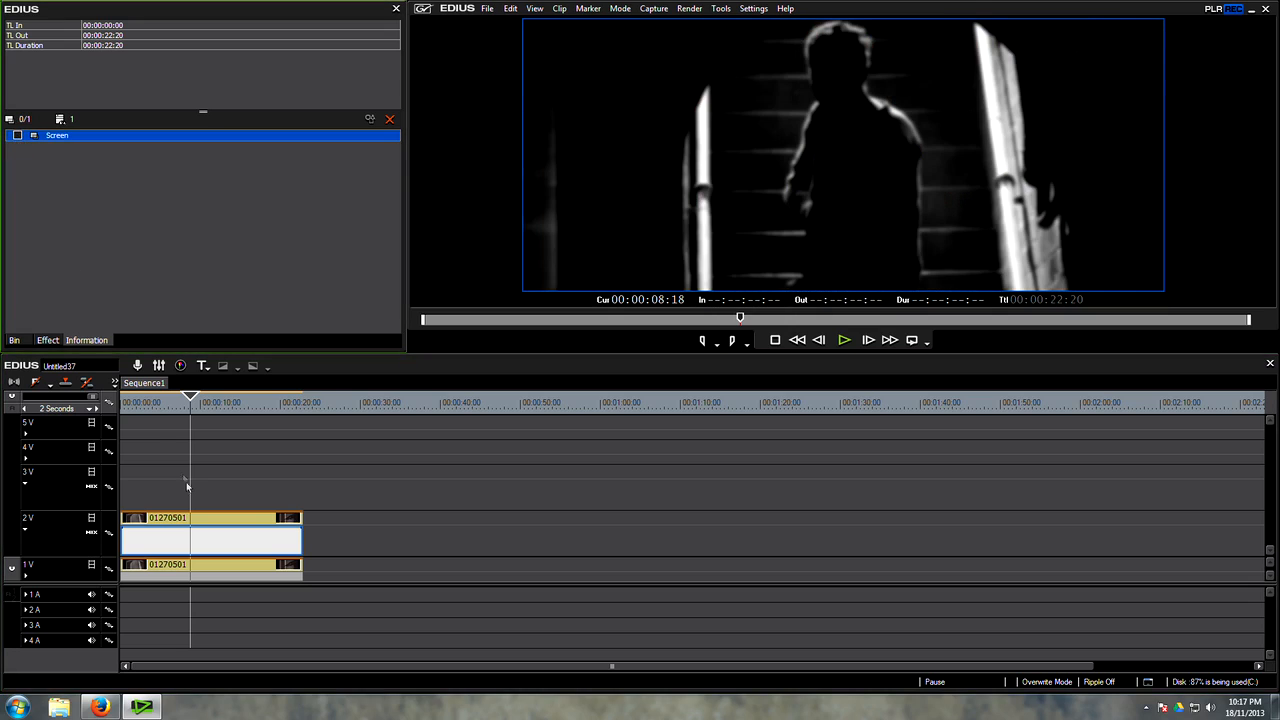
left_click(183, 521)
double_click(77, 148)
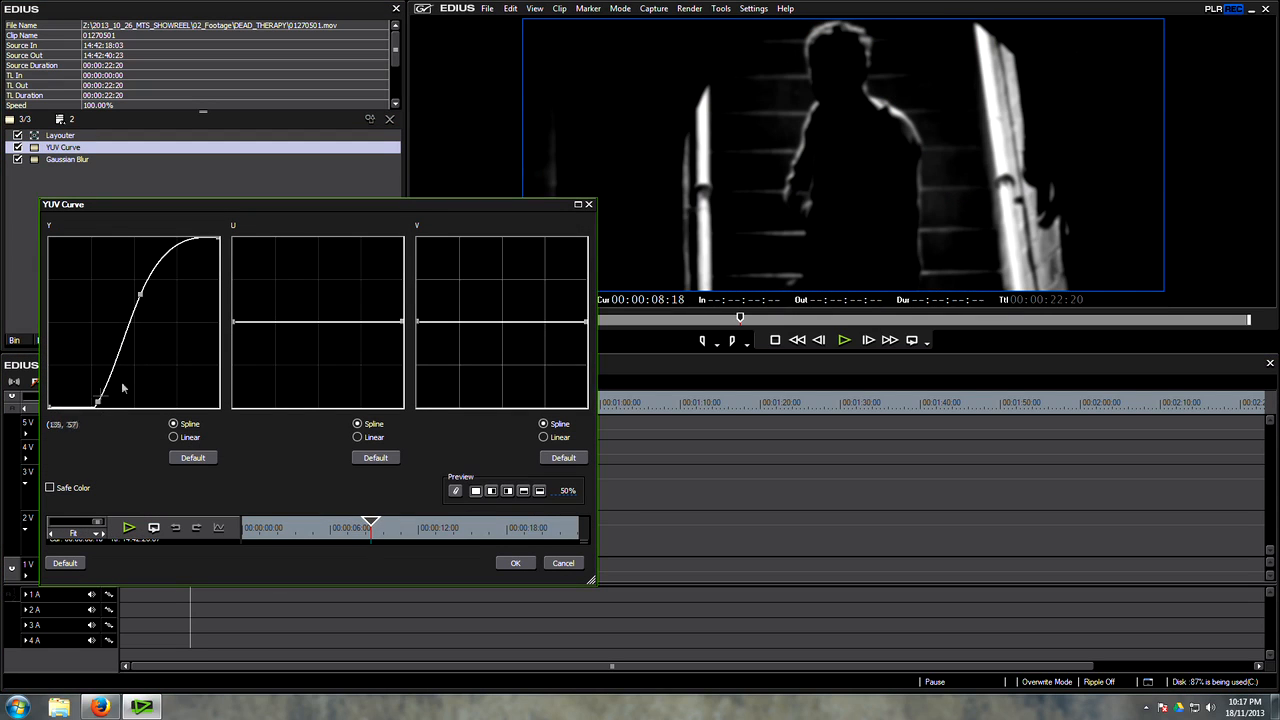
left_click_drag(94, 400, 96, 391)
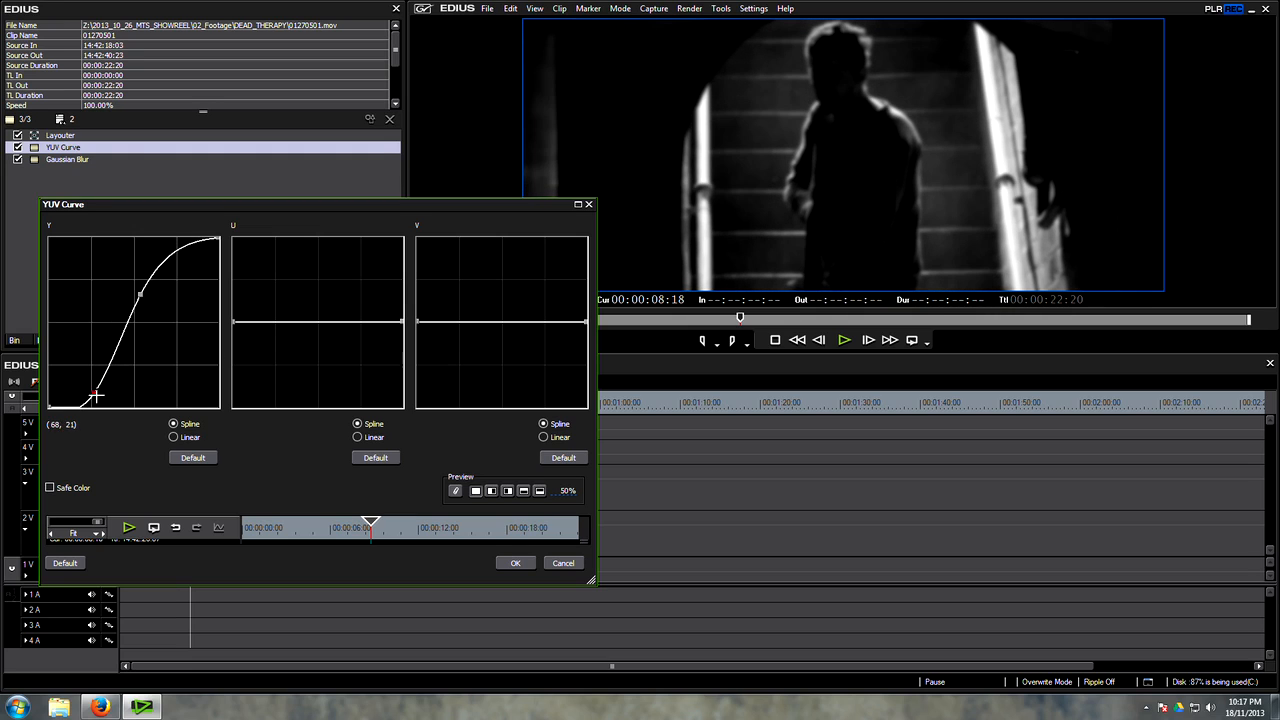
left_click_drag(92, 394, 100, 398)
left_click_drag(137, 287, 130, 290)
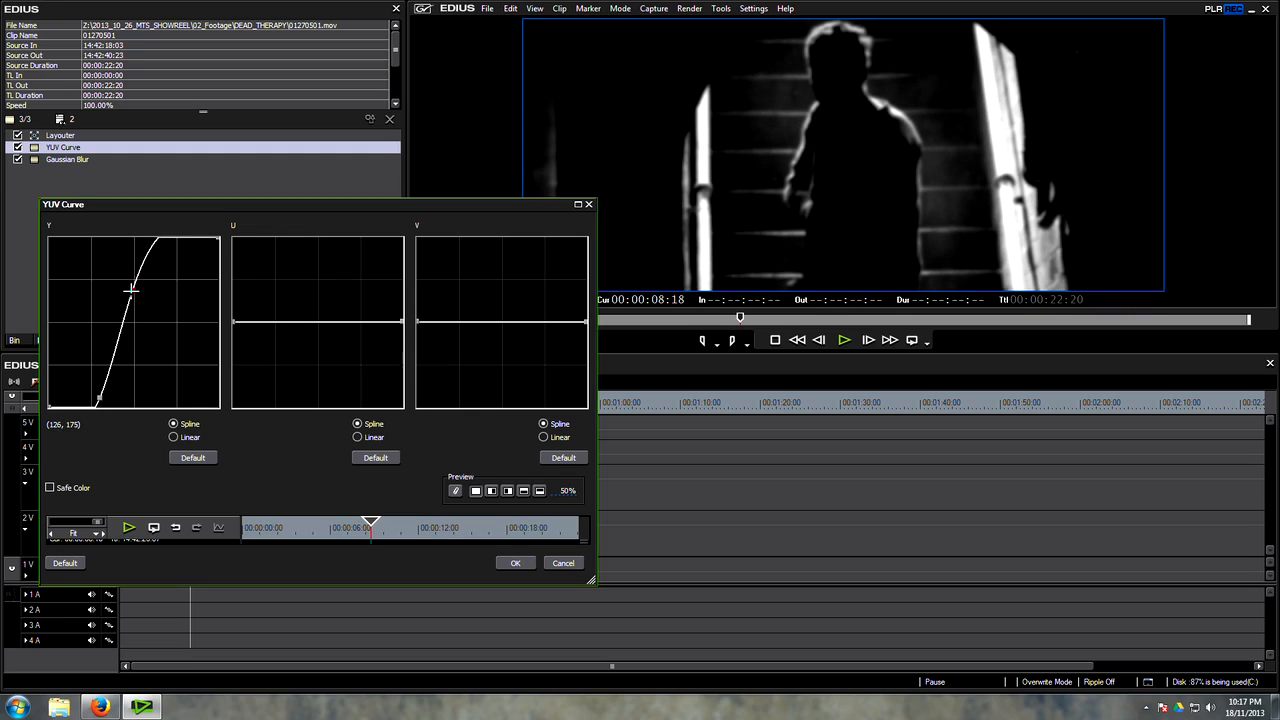
left_click(512, 562)
Step: Re-enable the Screen blend on track 2V and check the glow at about 9 seconds
left_click(205, 541)
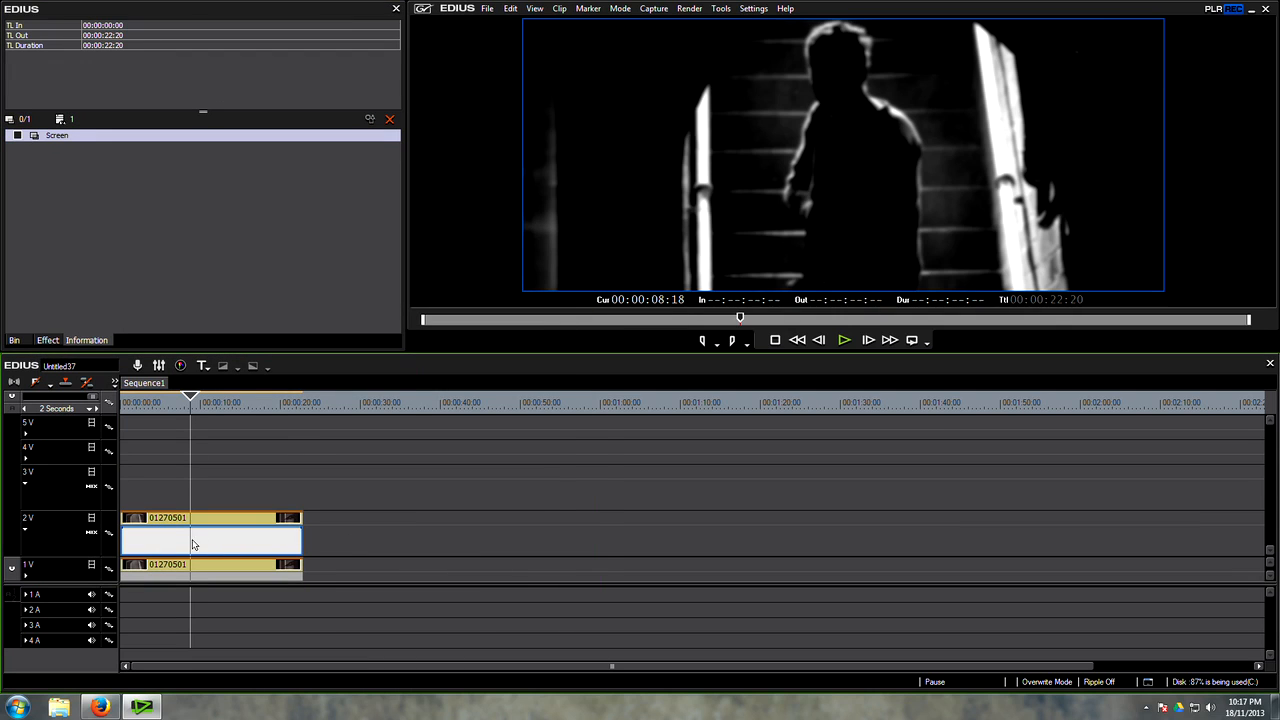
left_click(17, 136)
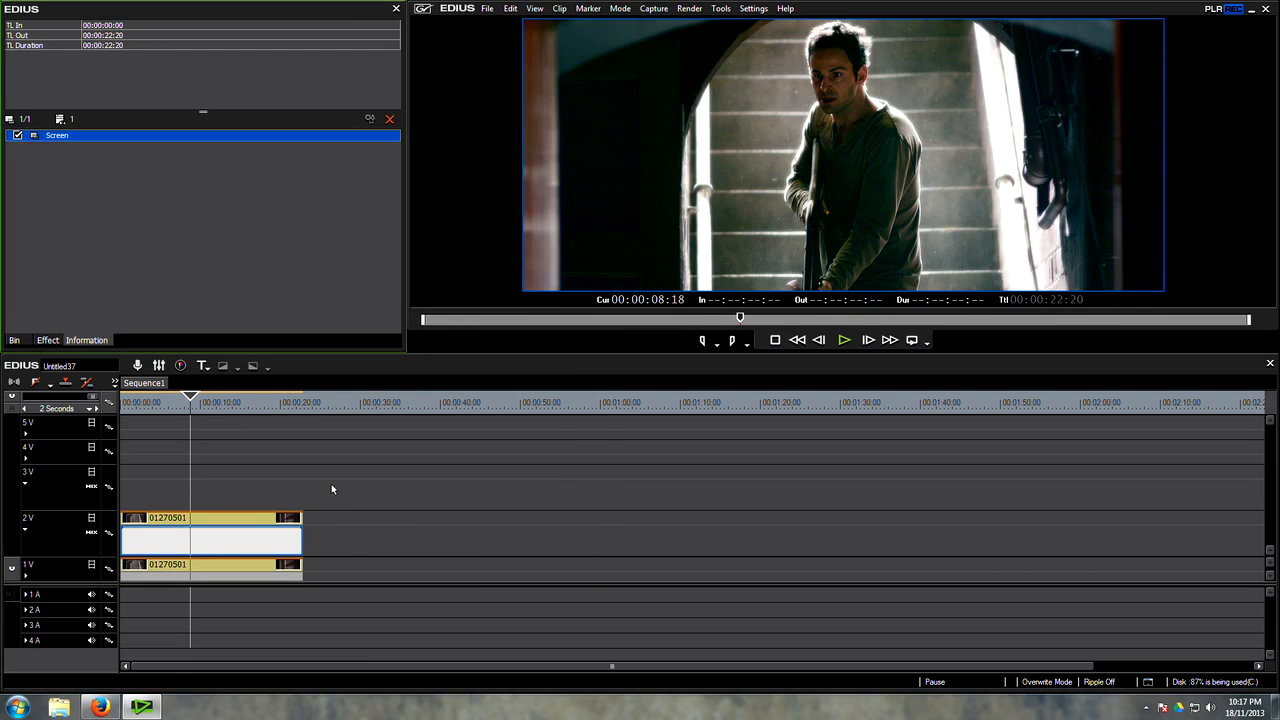
mouse_move(191, 406)
left_mouse_down()
mouse_move(177, 406)
mouse_move(191, 408)
left_mouse_up()
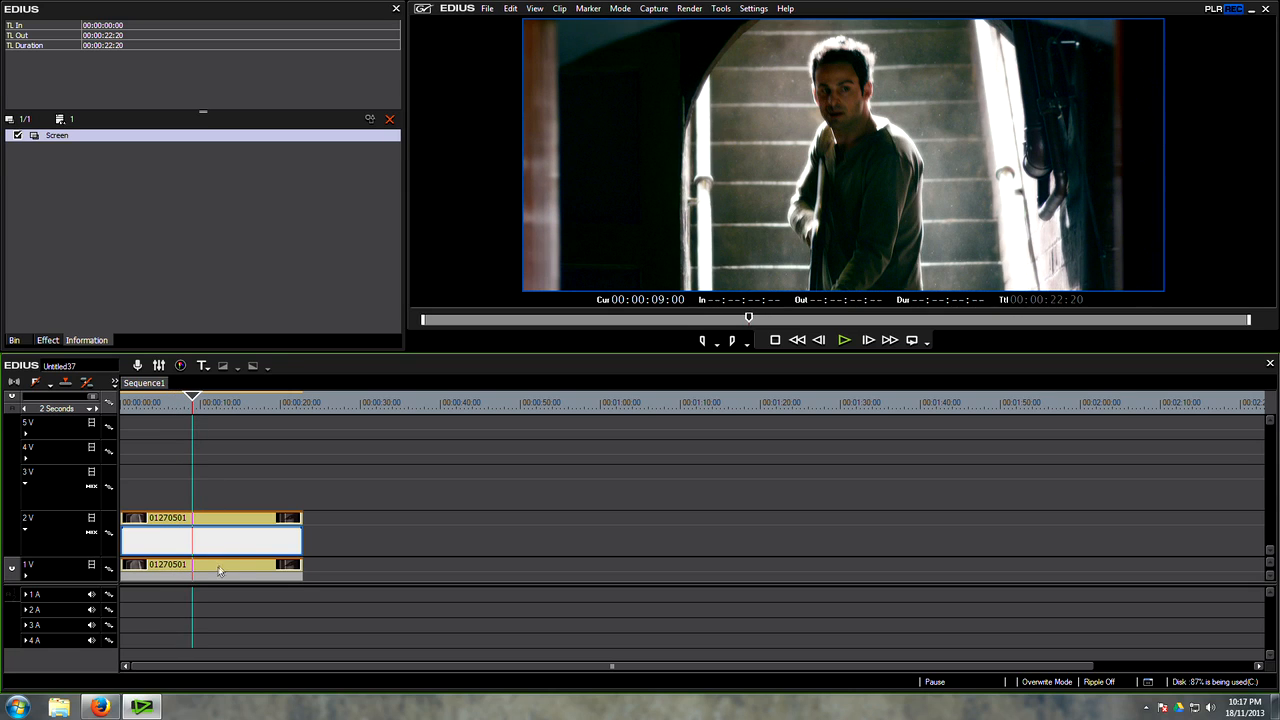
Step: Duplicate the graded 1V clip onto track 3V and delete the copy's colour filters, keeping only Layouter
left_click(183, 567)
left_click_drag(183, 567, 197, 473)
left_click_drag(127, 251, 62, 145)
key("Delete")
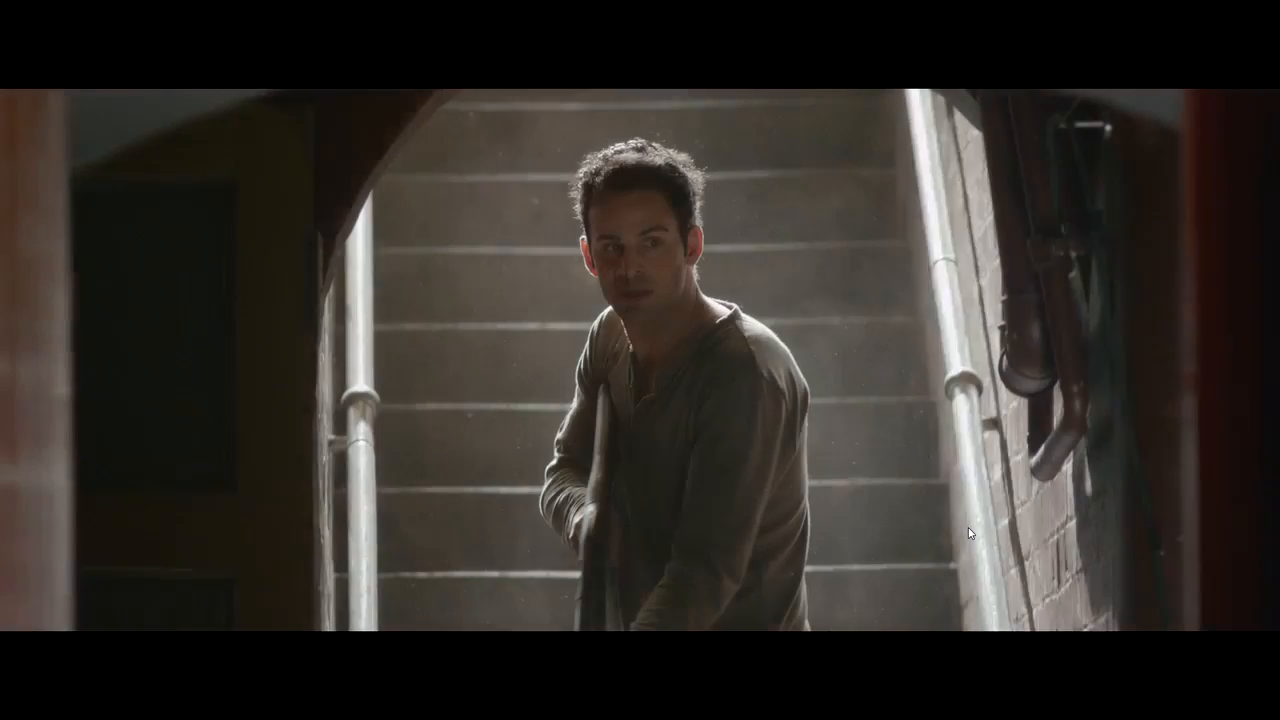
Step: Toggle the ungraded 3V copy in full-screen view to compare it with the grade, leaving the copy disabled
key("0")
key("0")
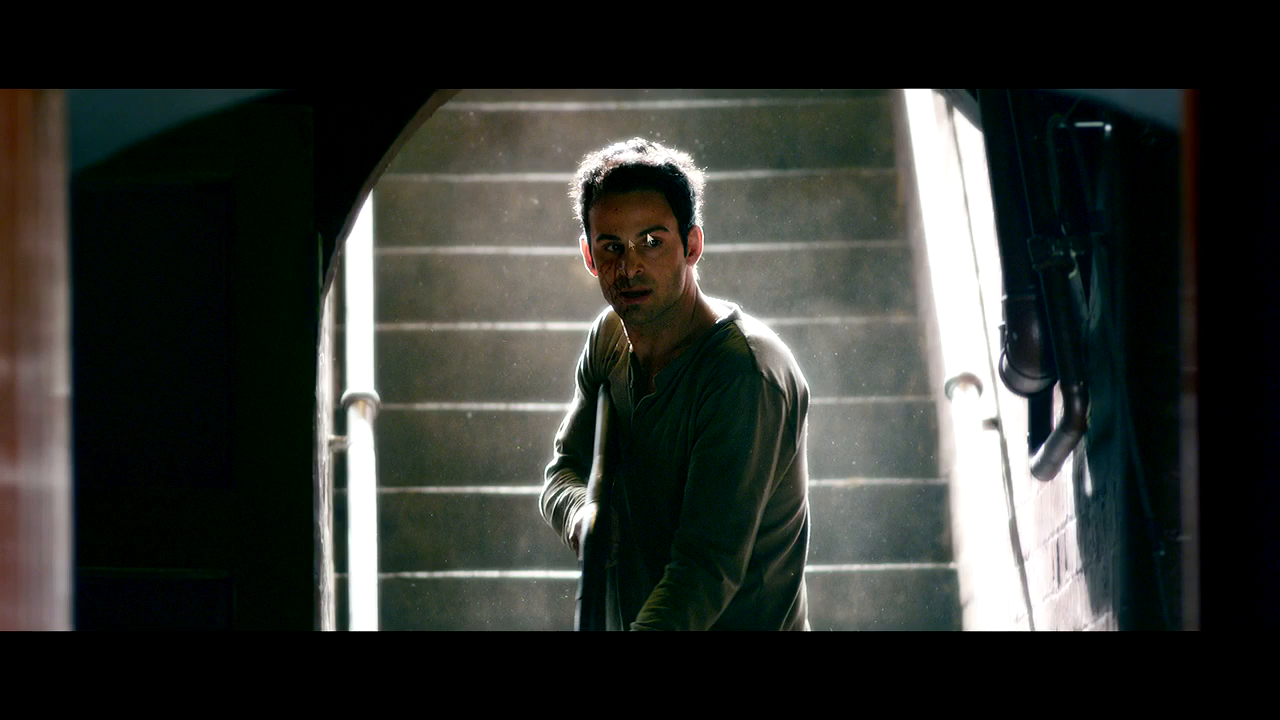
key("ctrl+F11")
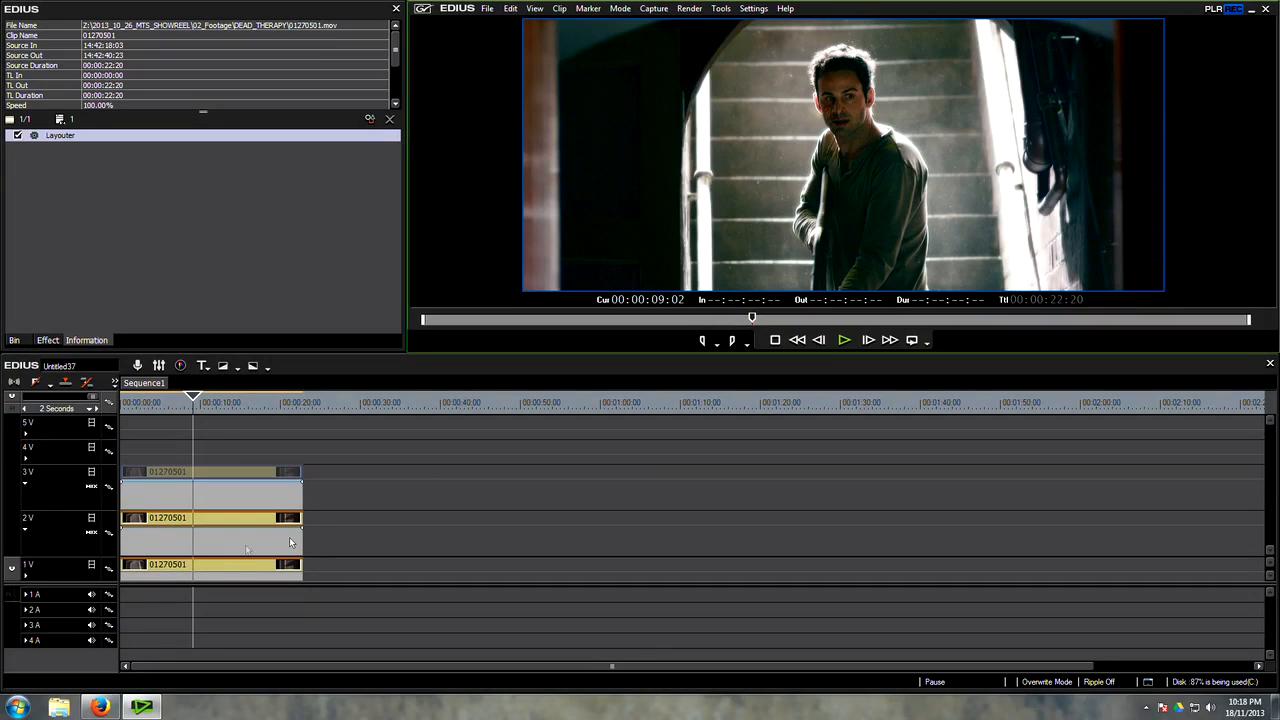
Step: Set the Sharpness filter inside the 1V clip's Mask to 21 and check the result at 00:00:09:08
left_click(226, 565)
double_click(30, 160)
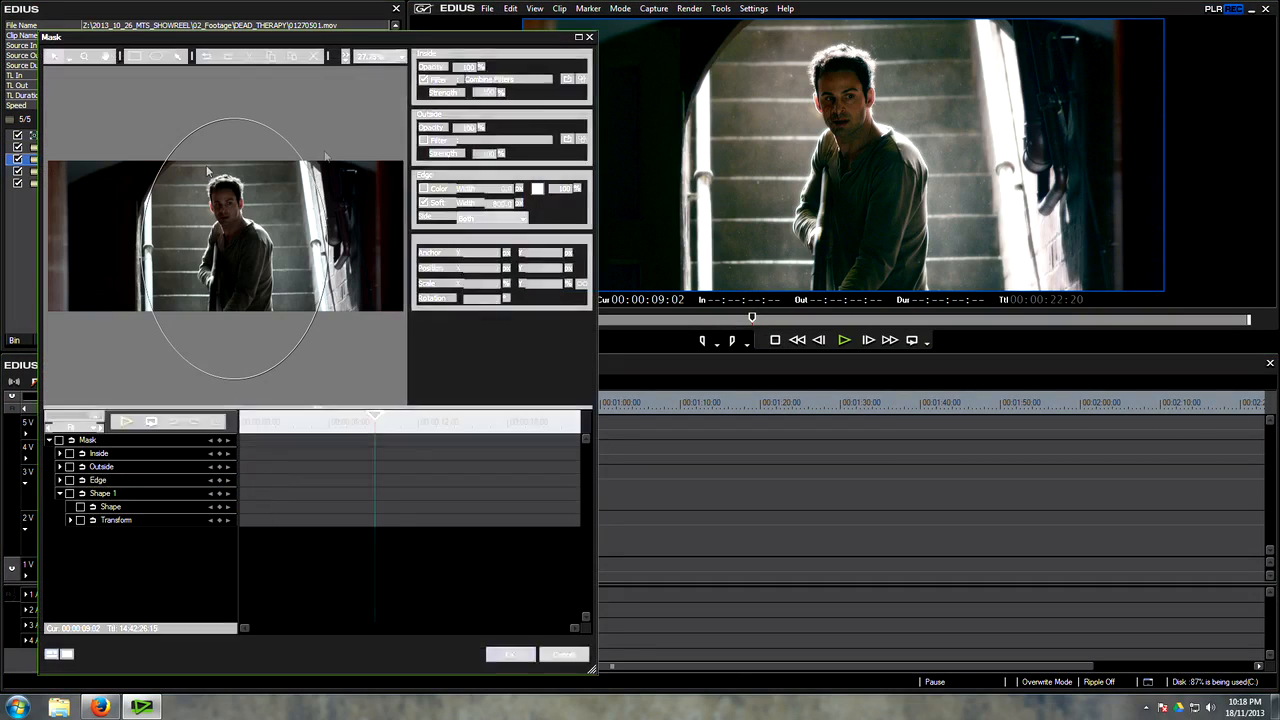
left_click(567, 80)
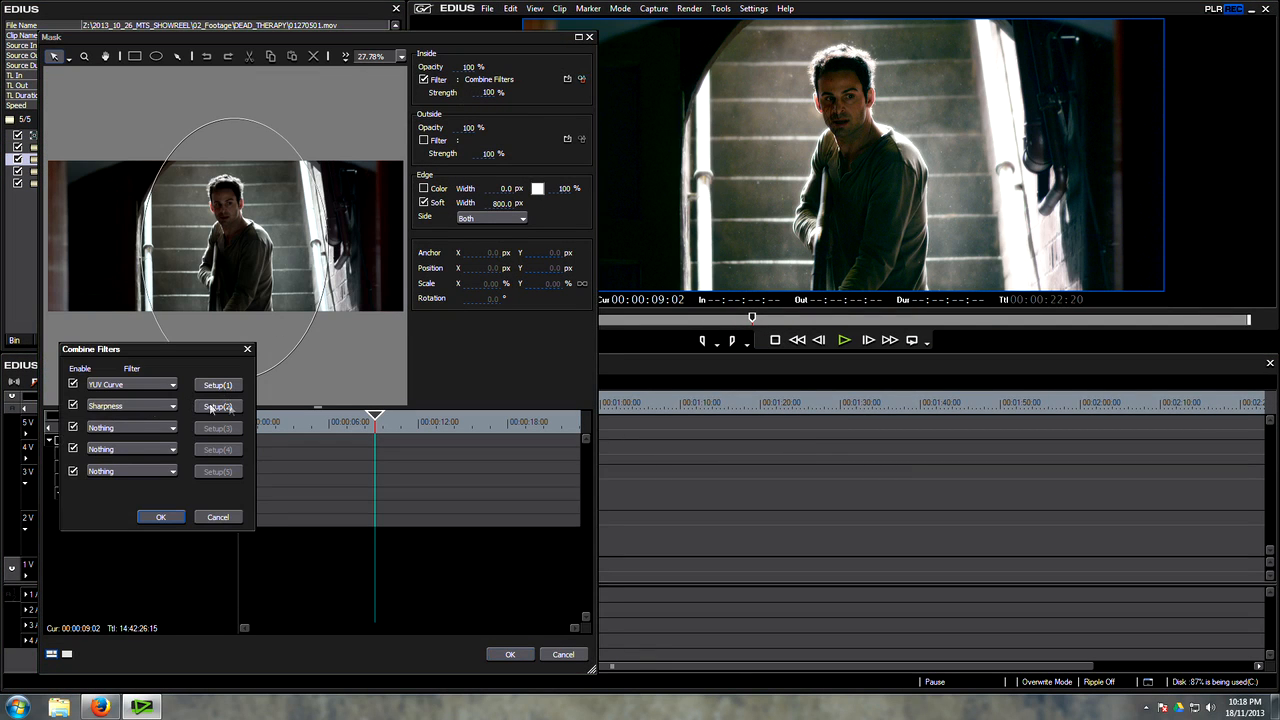
left_click(216, 406)
left_click_drag(488, 272, 466, 270)
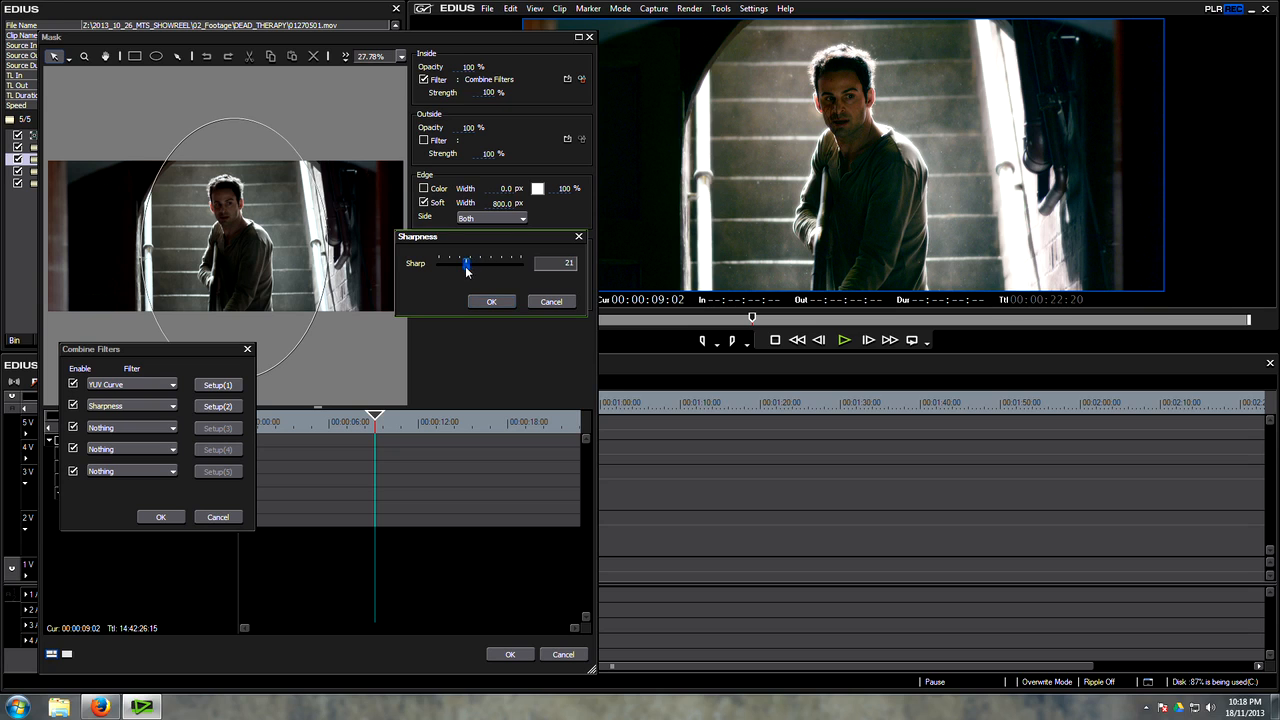
left_click(486, 301)
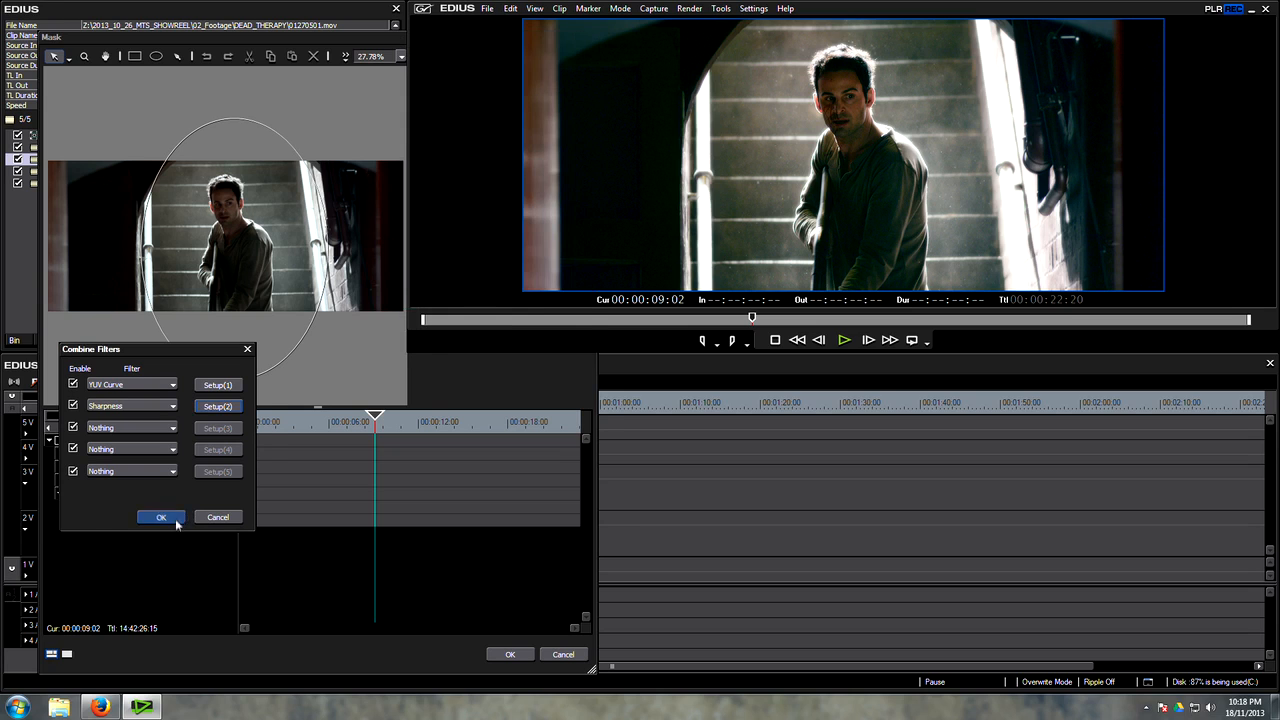
left_click(163, 517)
left_click(507, 654)
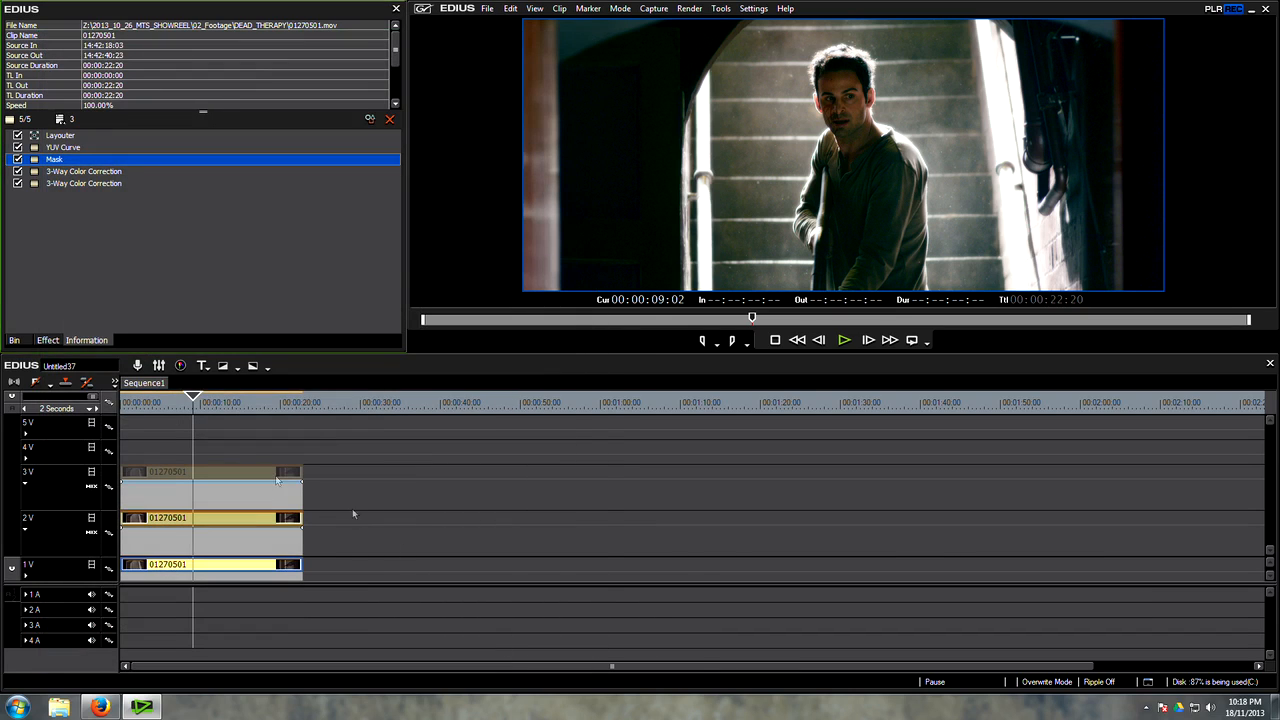
left_click_drag(192, 400, 198, 402)
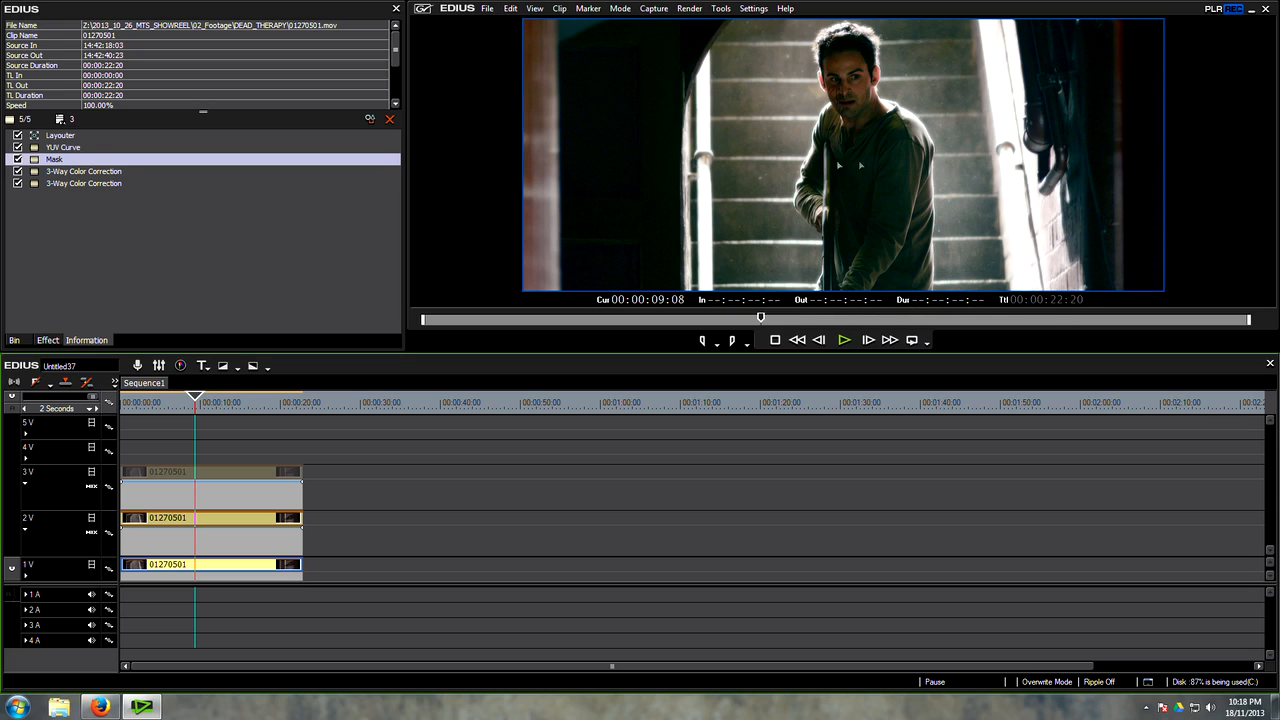
Step: Apply the Old Movie/Film filter to the graded clip on track 1V
left_click(47, 341)
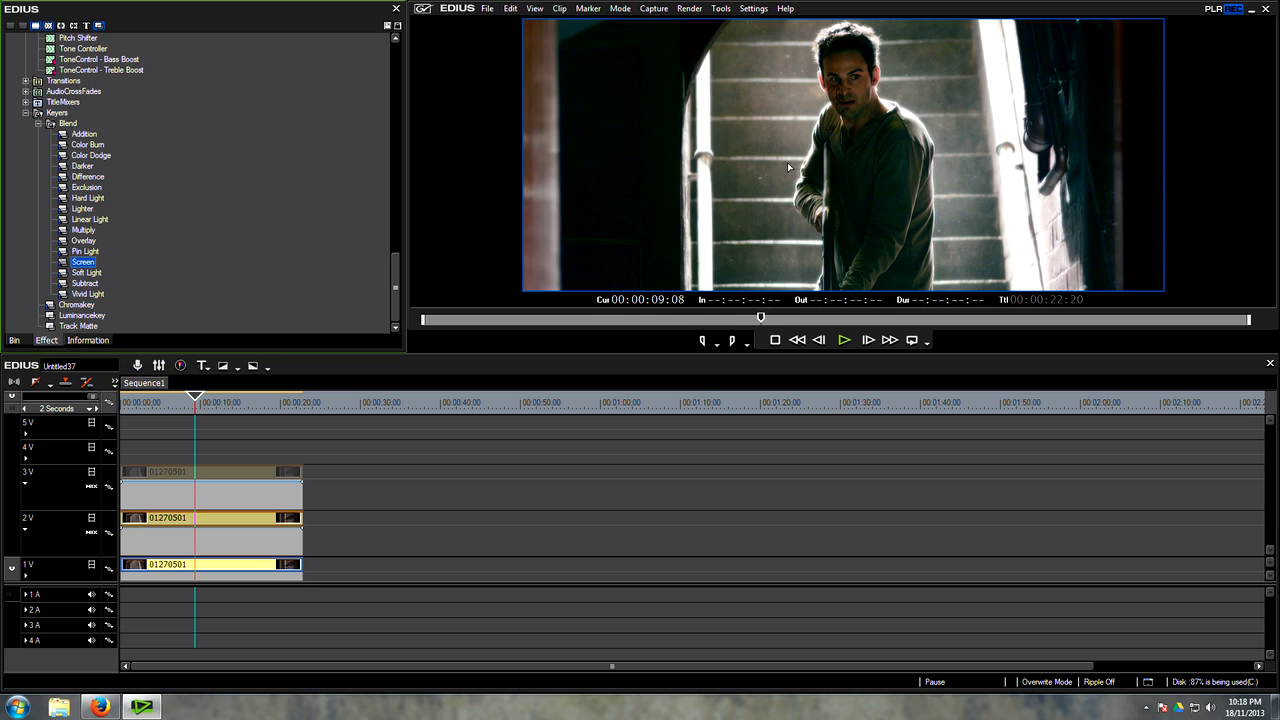
scroll(206, 287, "up", 10)
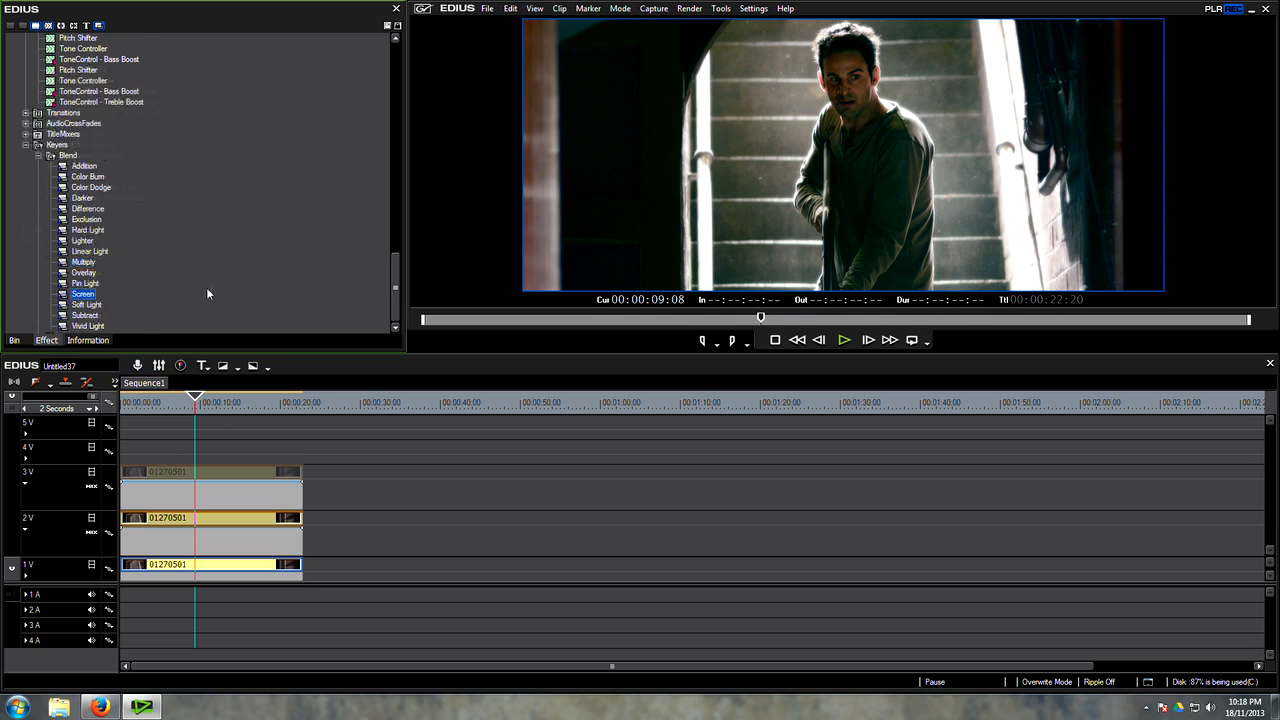
scroll(190, 235, "up", 3)
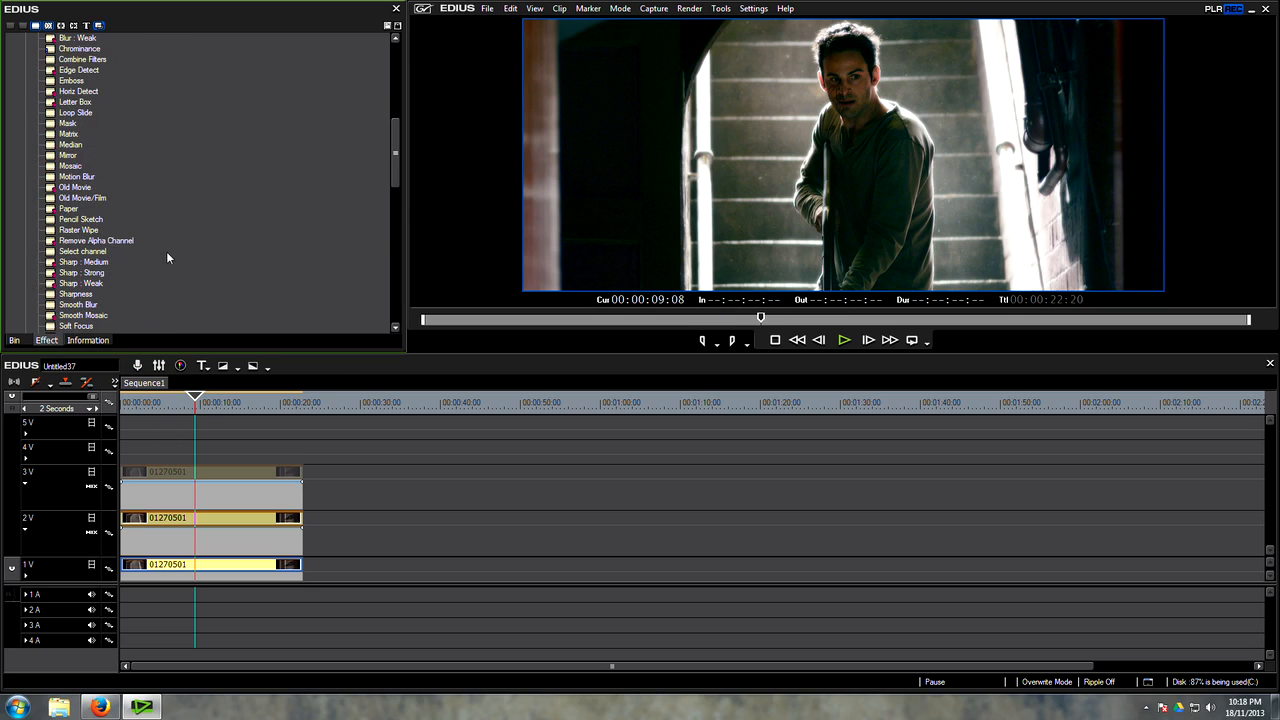
left_click_drag(75, 202, 248, 570)
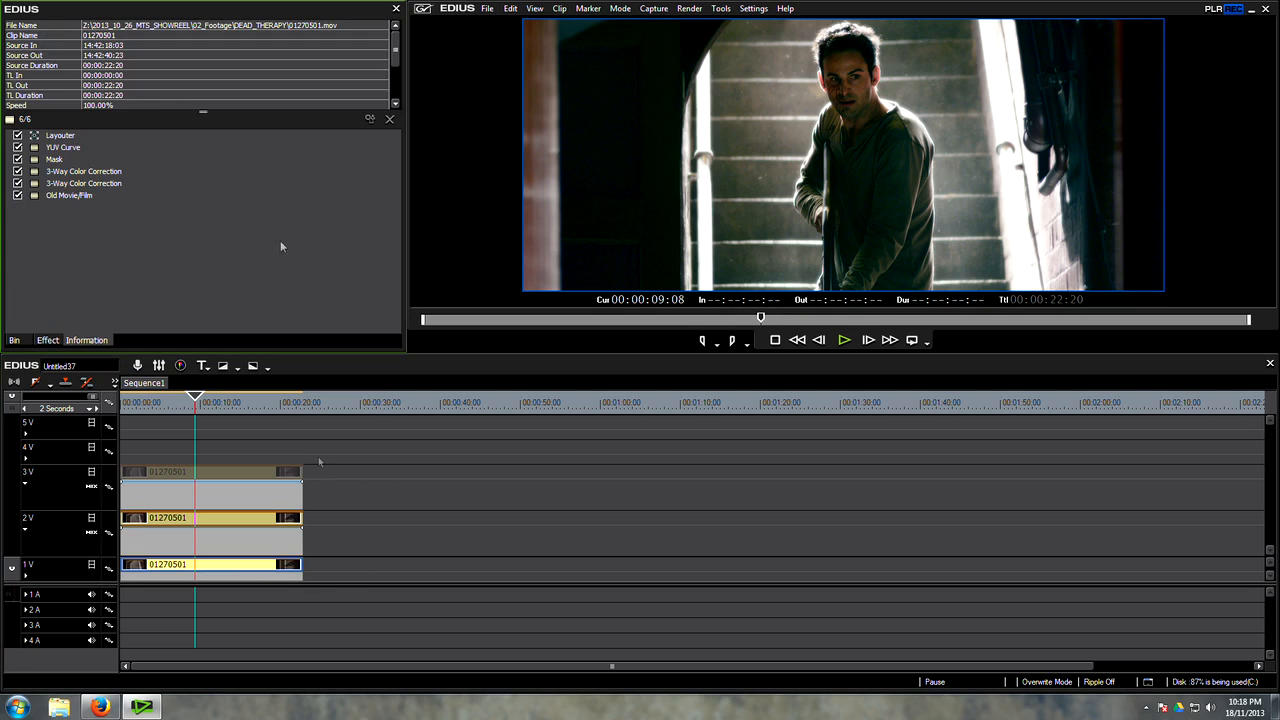
Step: Configure Old Movie/Film with frame jitter and scratch noise off, film grain on, interfield effect None(1) and blur None(2)
double_click(72, 195)
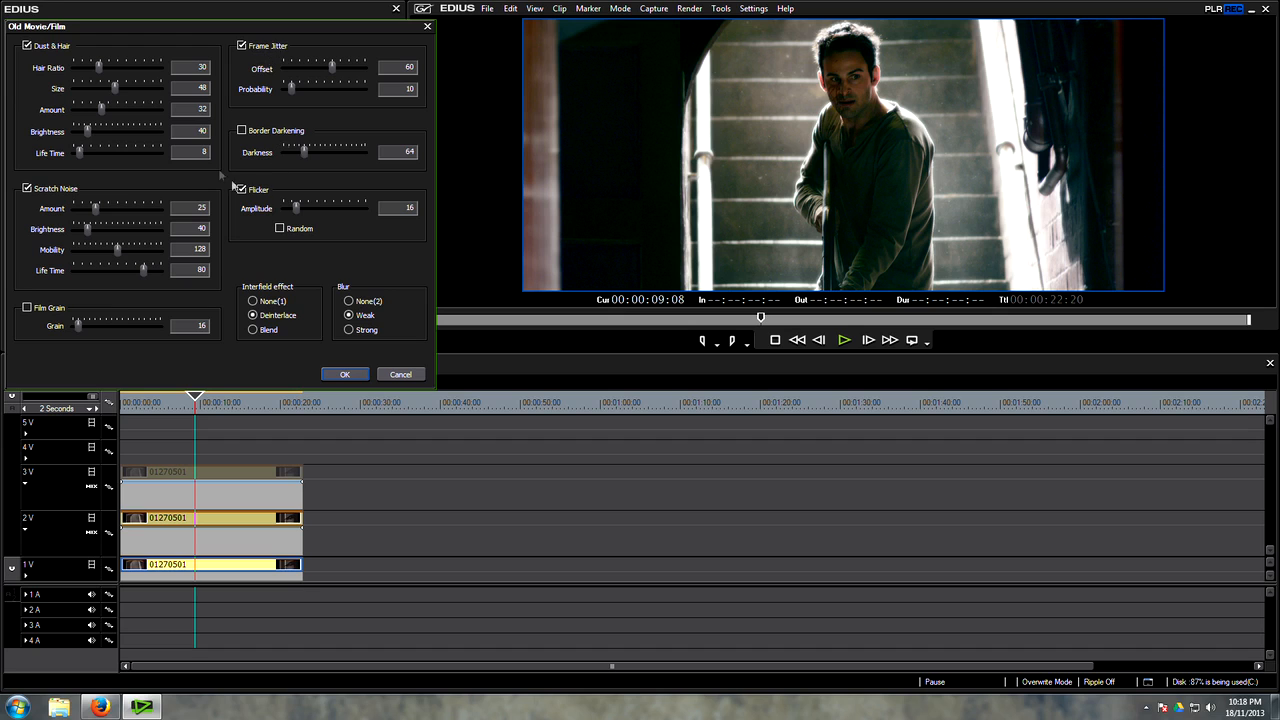
left_click(241, 45)
left_click(253, 301)
left_click(348, 301)
left_click(52, 309)
left_click(43, 196)
mouse_move(79, 326)
left_mouse_down()
mouse_move(120, 329)
mouse_move(87, 333)
left_mouse_up()
left_click(338, 376)
Step: Inspect the film grain in full-screen view and delete the Old Movie/Film filter from the 1V clip
double_click(828, 220)
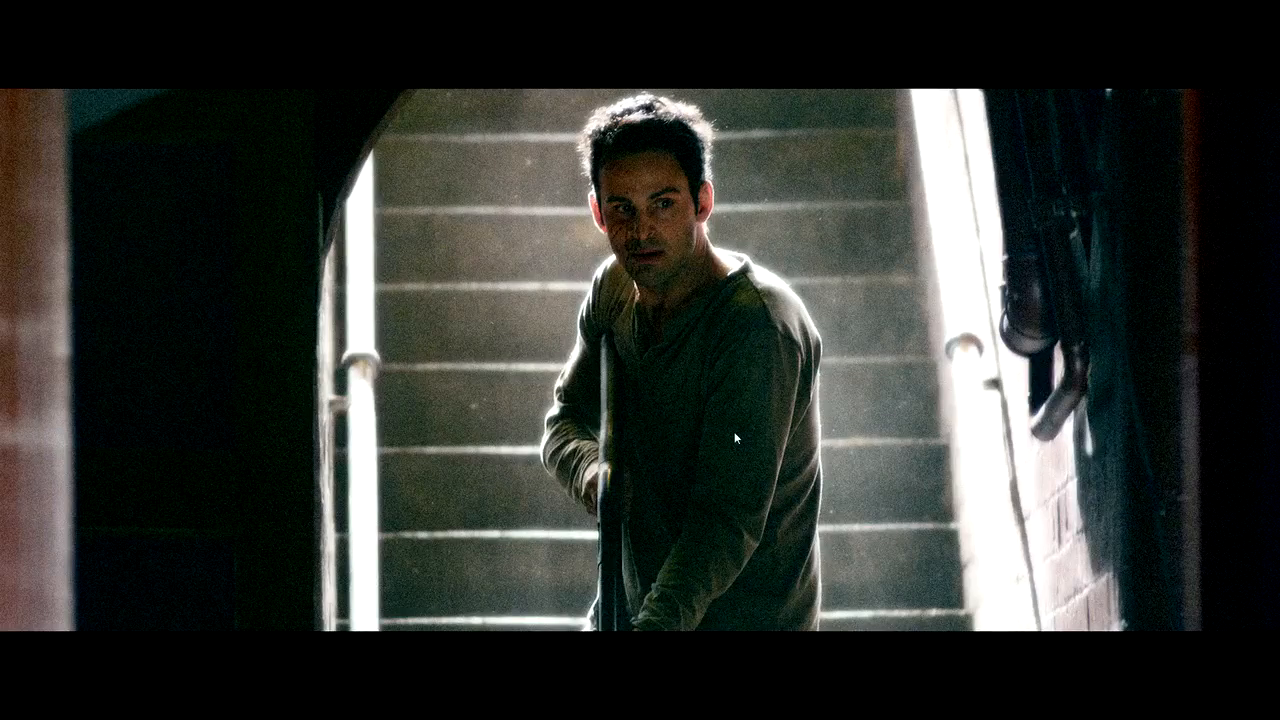
double_click(576, 217)
left_click(70, 196)
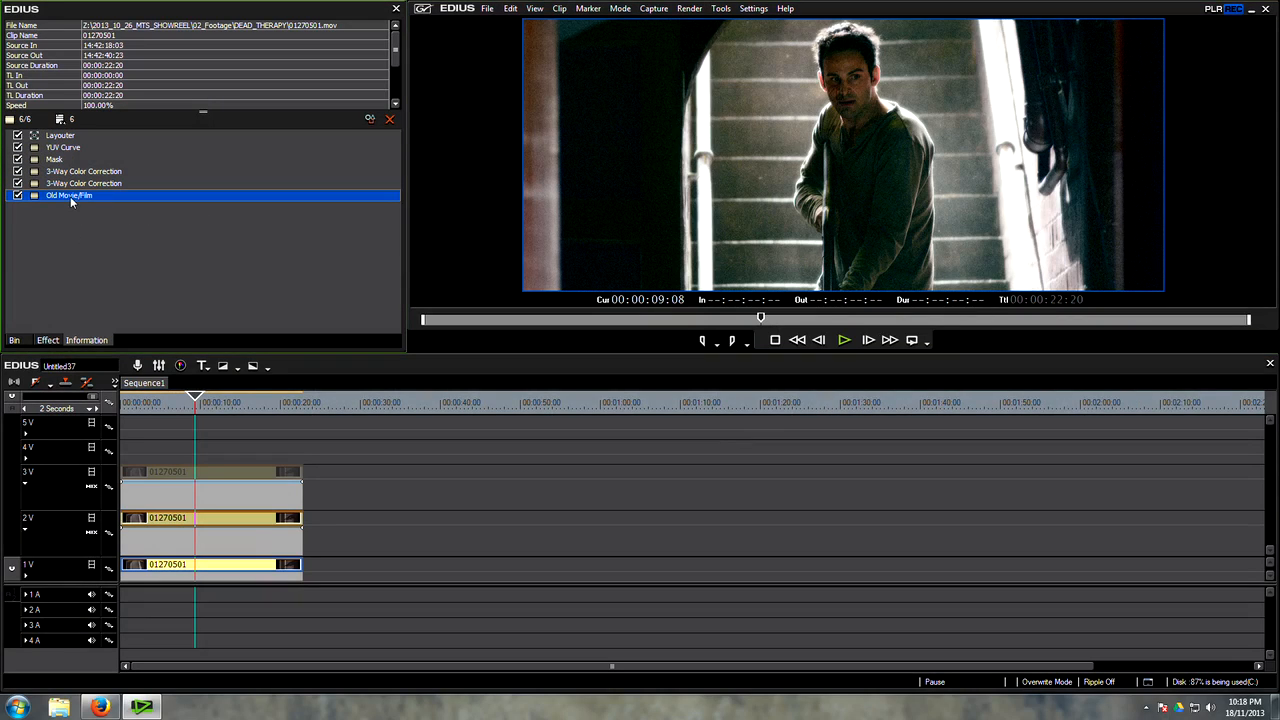
key("Delete")
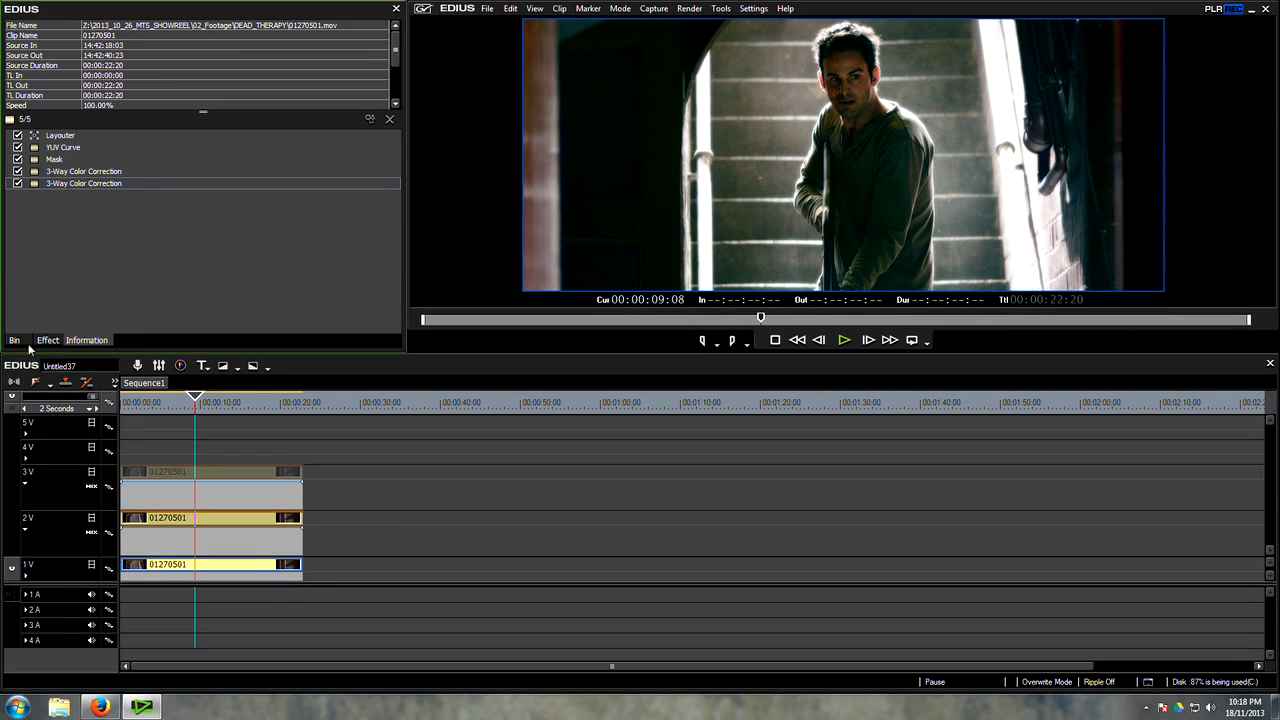
Step: Locate the HomeBrewCineGrain_UHD clip in the bin and, in Firefox, view the Downloads link atop the cinematography blog
left_click(14, 340)
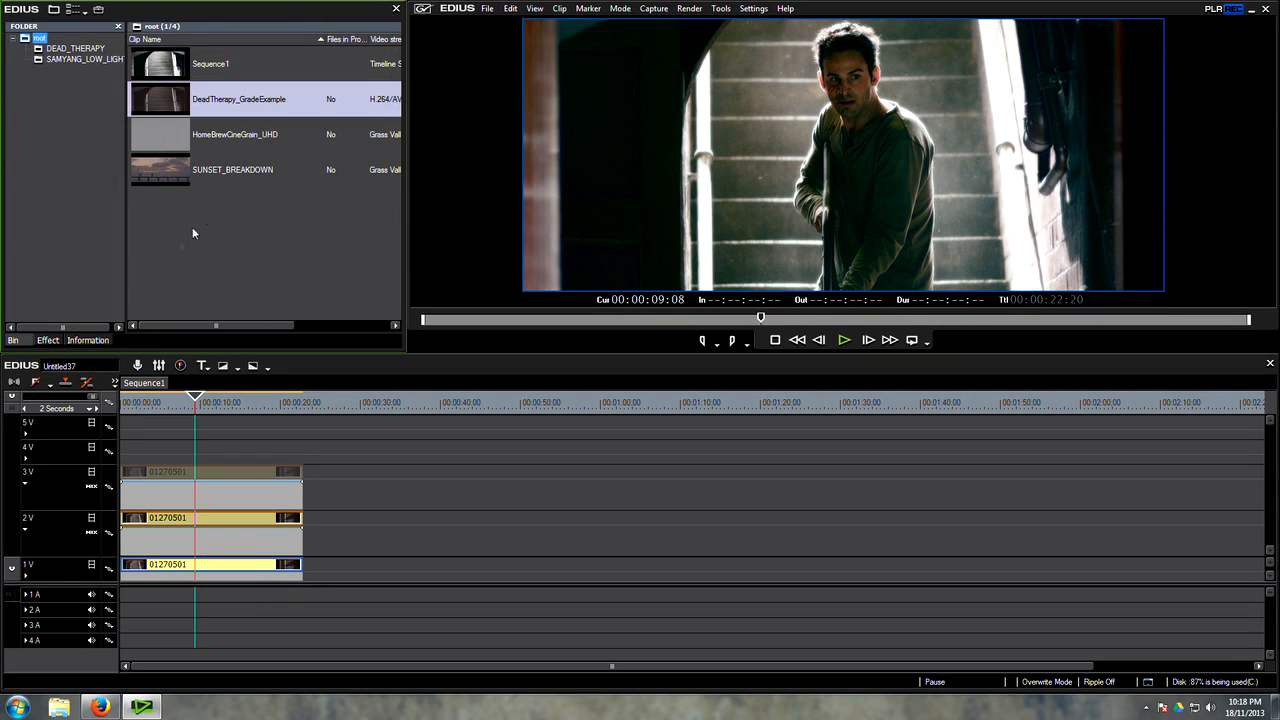
left_click(190, 138)
left_click(107, 709)
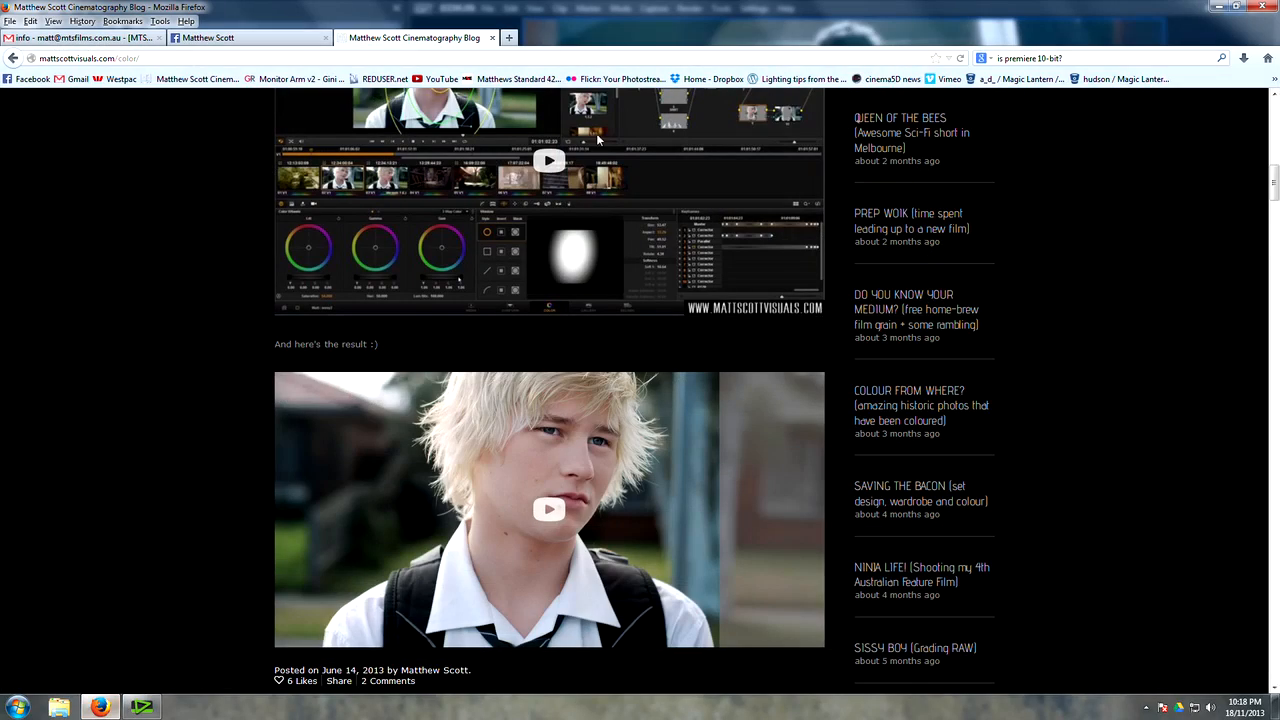
scroll(628, 240, "up", 6)
scroll(629, 234, "up", 4)
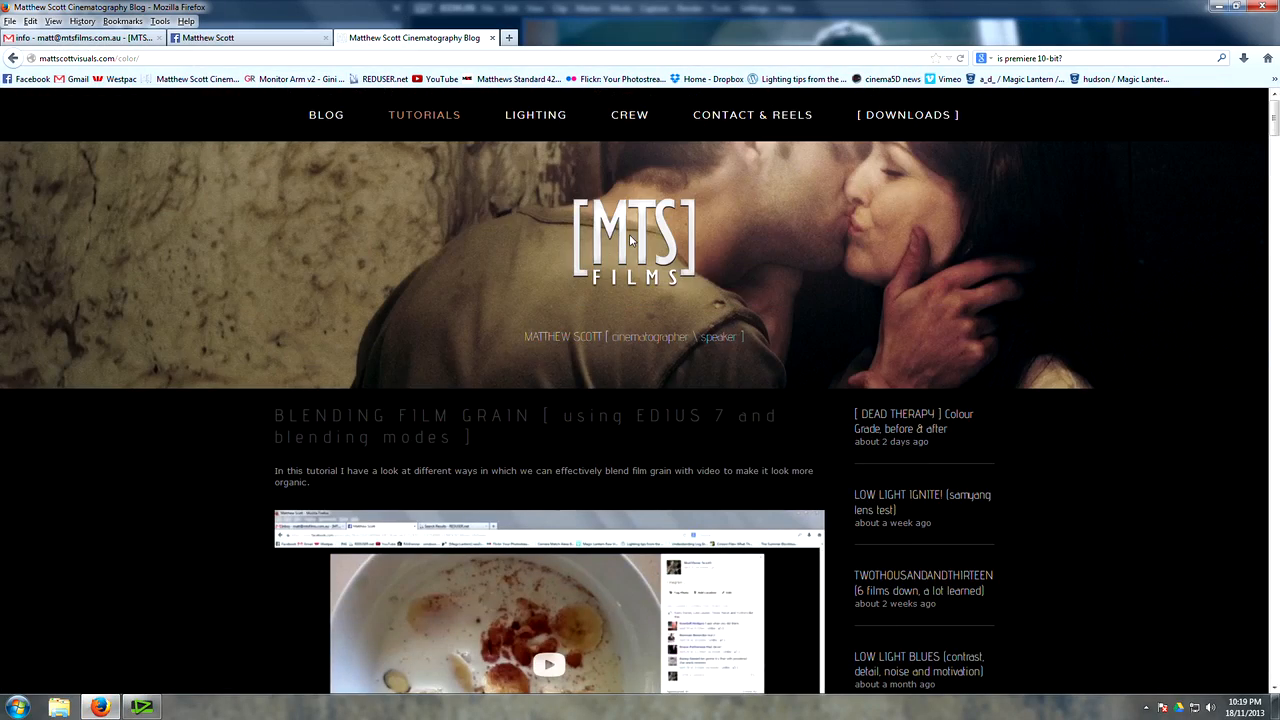
mouse_move(885, 118)
Step: Switch back to EDIUS, place HomeBrewCineGrain_UHD at the start of track 4V and fit it to the frame width
left_click(141, 707)
left_click_drag(172, 140, 145, 455)
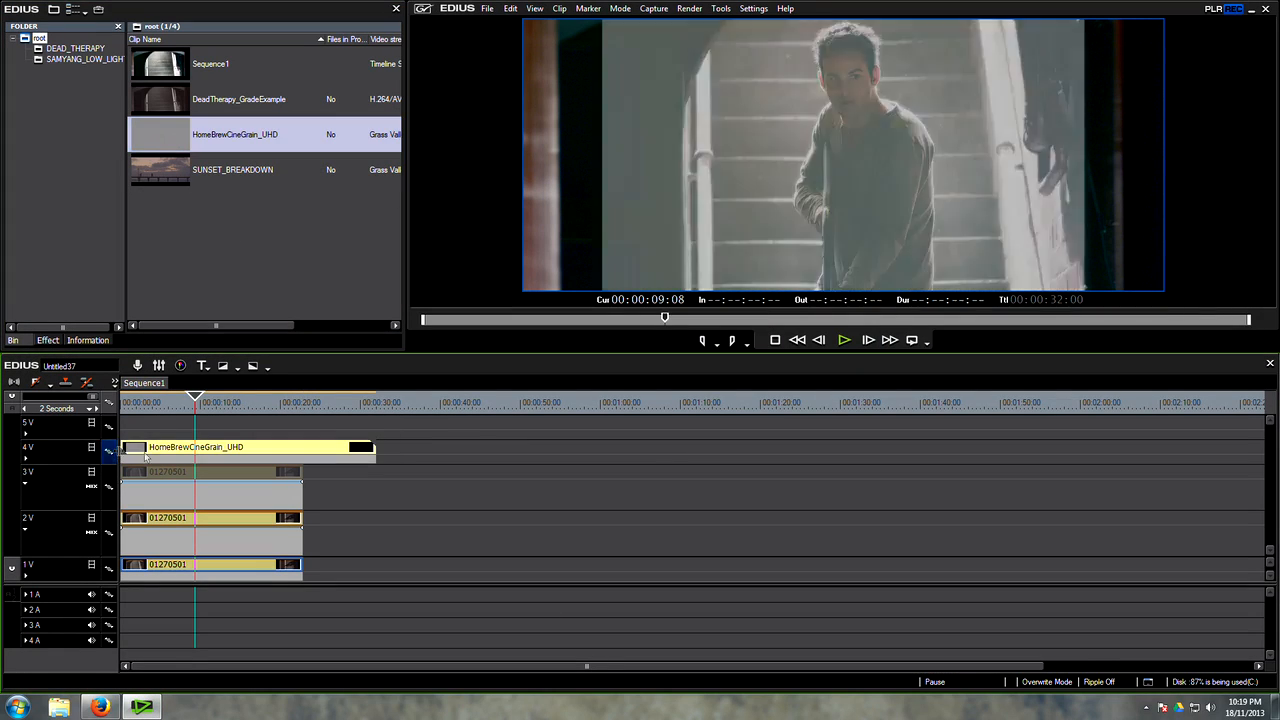
left_click(89, 341)
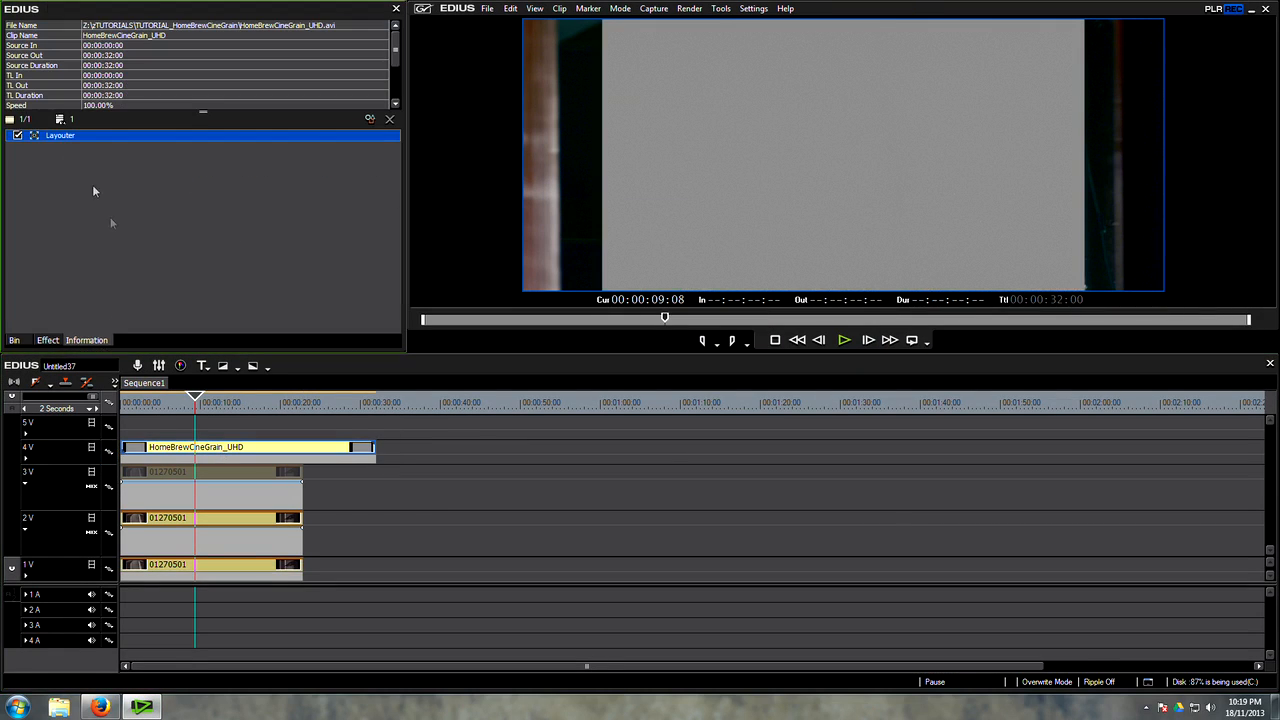
double_click(58, 138)
left_click(575, 178)
left_click(549, 239)
double_click(549, 238)
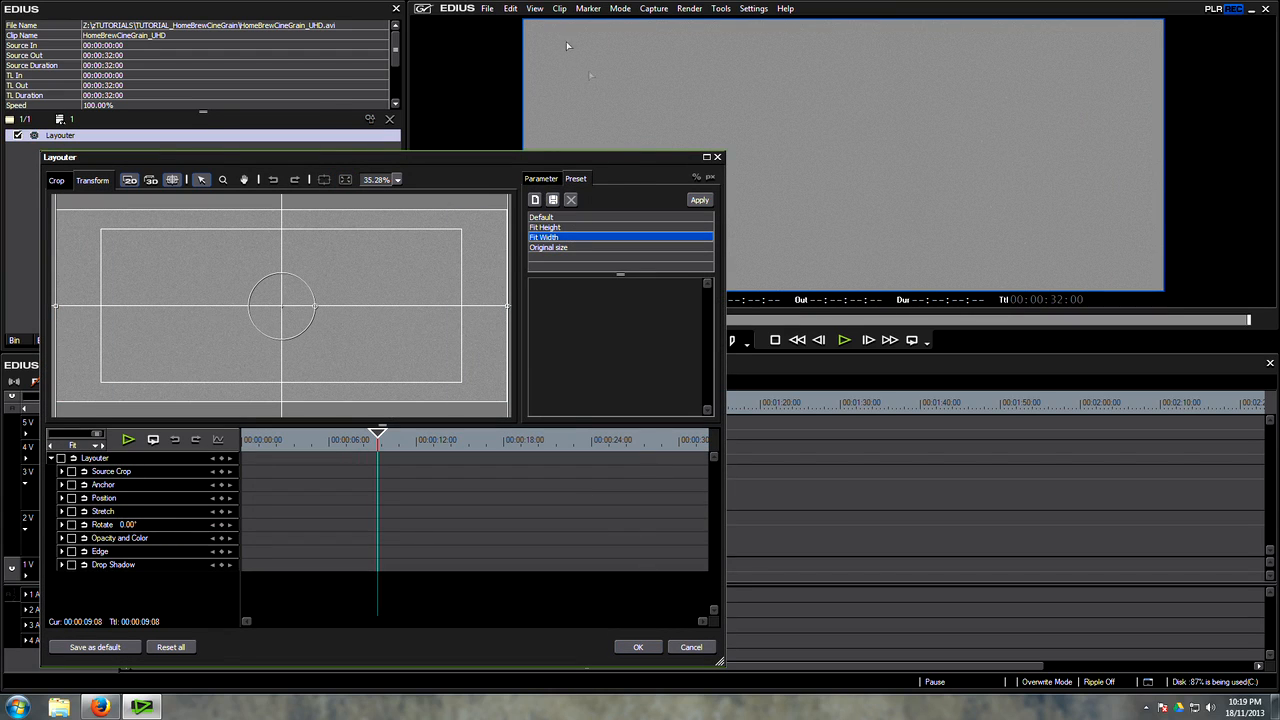
Step: Set the grain clip's Layouter stretch to 75% with the frame aspect preserved
left_click(541, 179)
left_click_drag(706, 272, 706, 336)
left_click(566, 246)
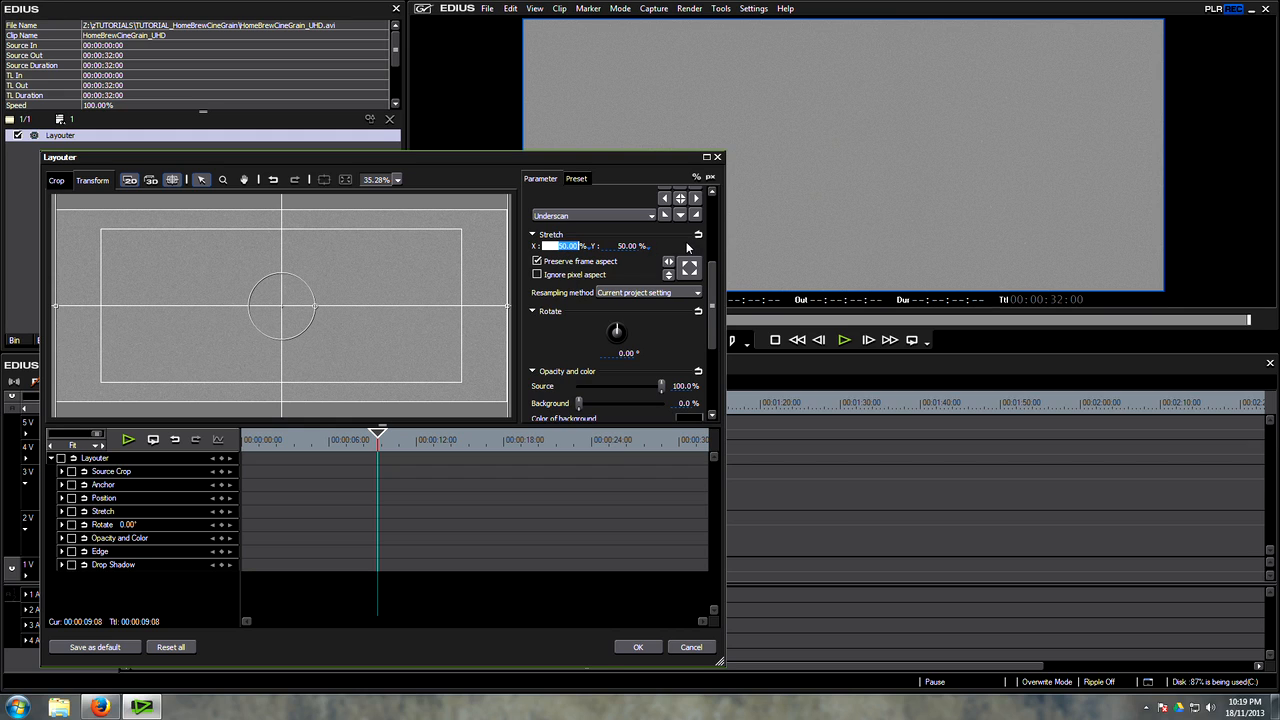
type("75")
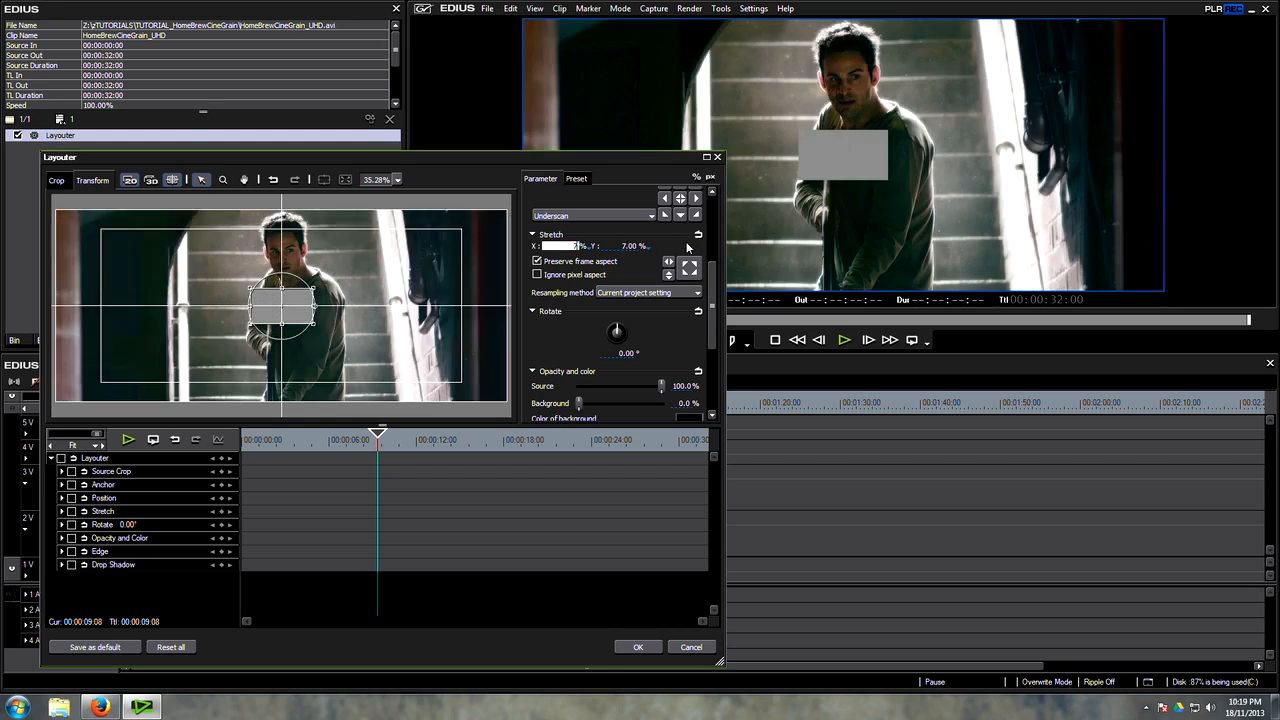
left_click(646, 648)
Step: Apply the Overlay blend keyer to the mixer area of the grain clip on track 4V
left_click(48, 340)
scroll(170, 310, "down", 10)
left_click_drag(84, 241, 222, 460)
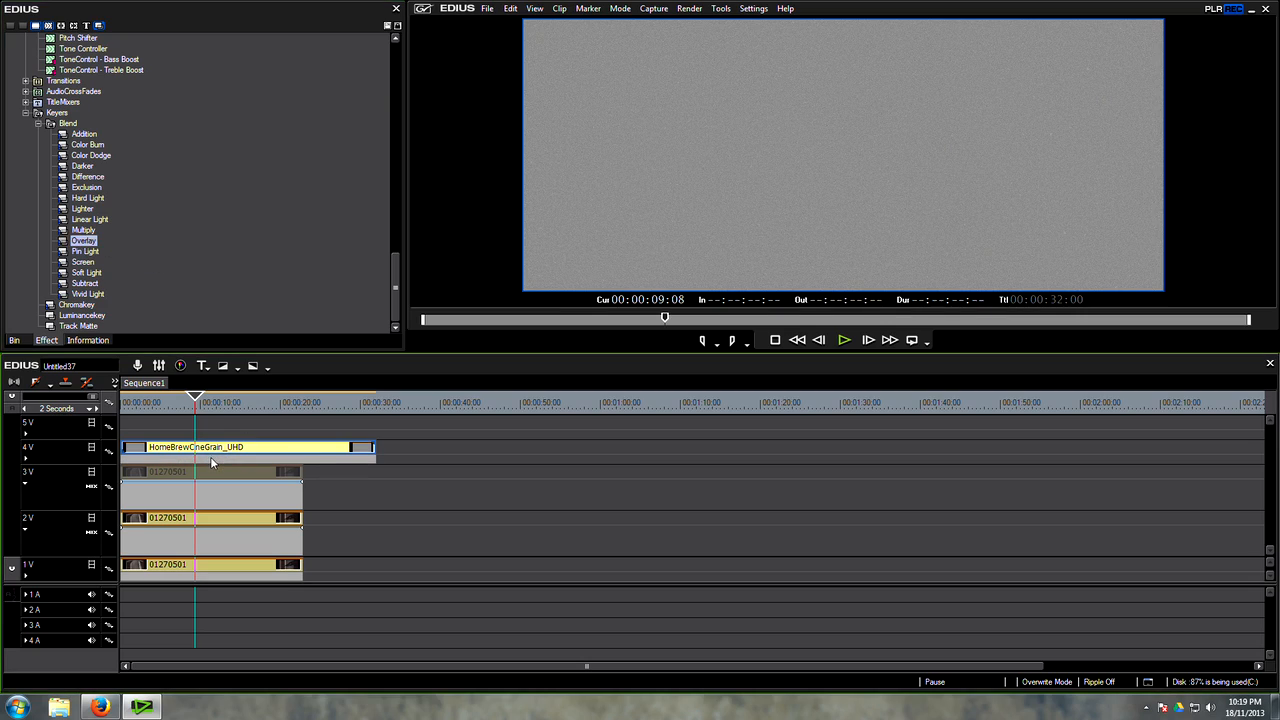